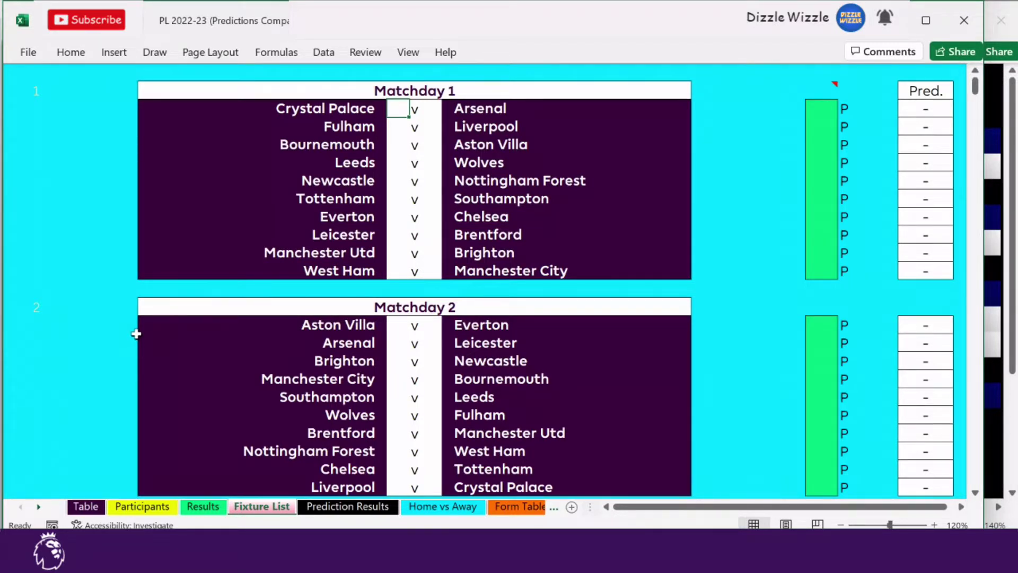
In Matchday 1, enter the scores Crystal Palace 2-1 Arsenal and Fulham 0-4 Liverpool
{"action": "type", "text": "2"}
{"action": "key", "text": "Tab"}
{"action": "type", "text": "1"}
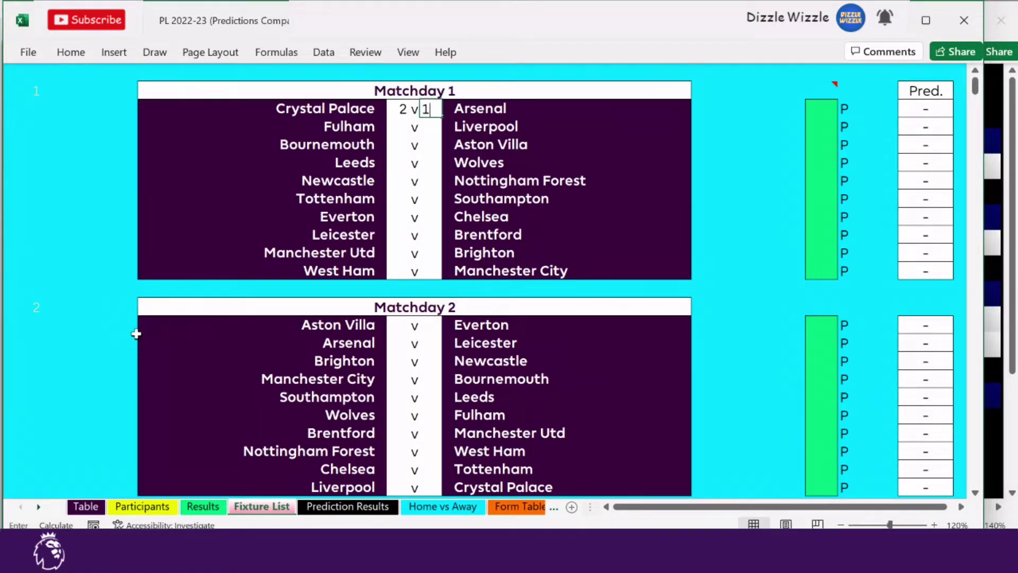
{"action": "key", "text": "Return"}
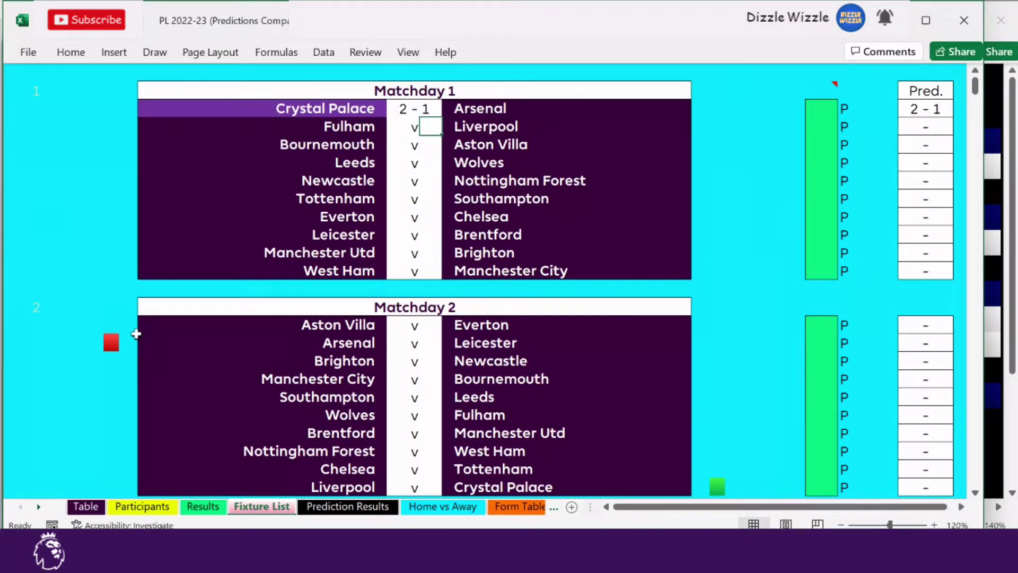
{"action": "type", "text": "4"}
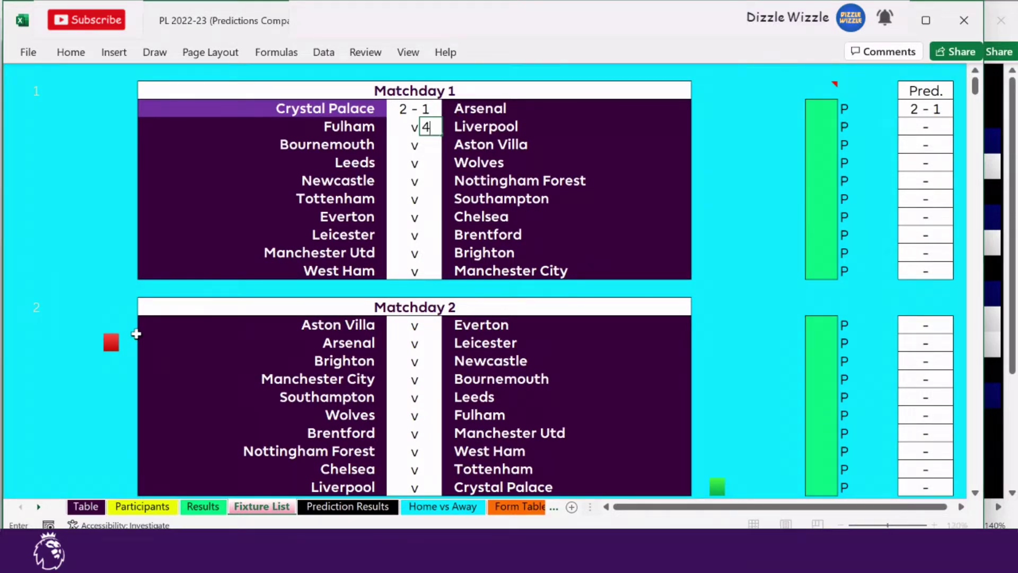
{"action": "key", "text": "Left"}
{"action": "type", "text": "0"}
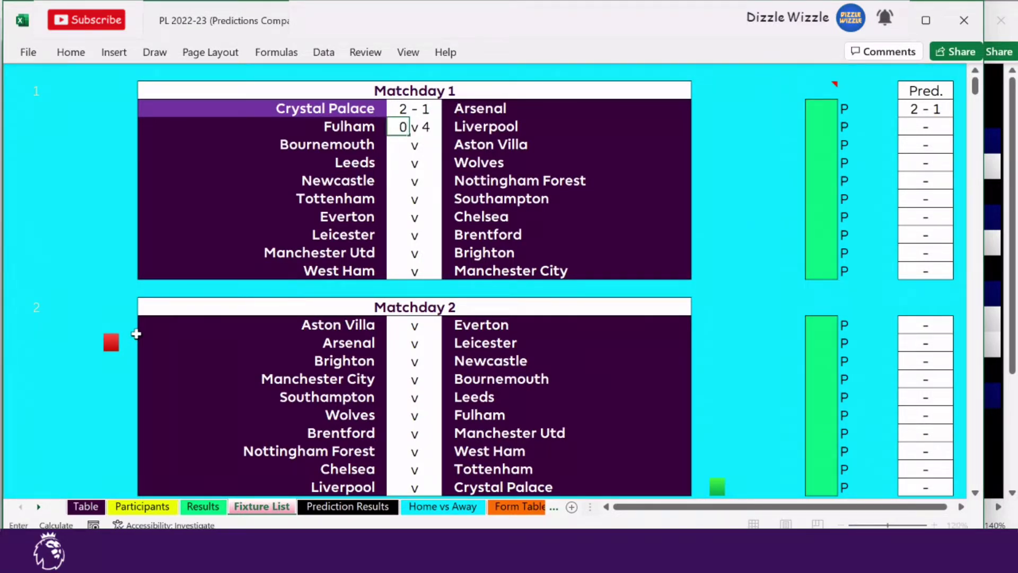
{"action": "key", "text": "Return"}
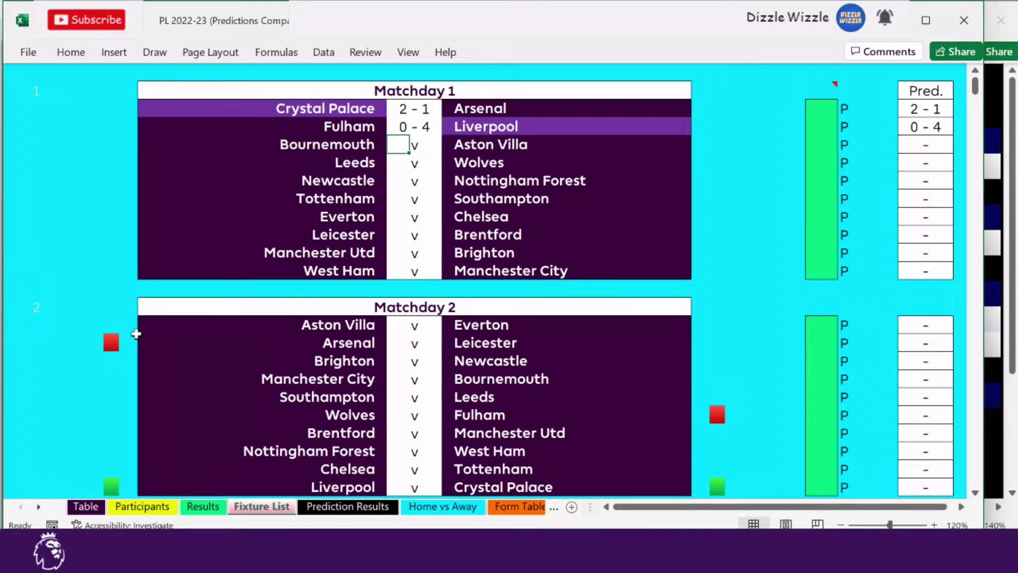
Enter the Matchday 1 scores Bournemouth 1-2 Aston Villa and Leeds 0-1 Wolves
{"action": "type", "text": "1"}
{"action": "key", "text": "Right"}
{"action": "type", "text": "2"}
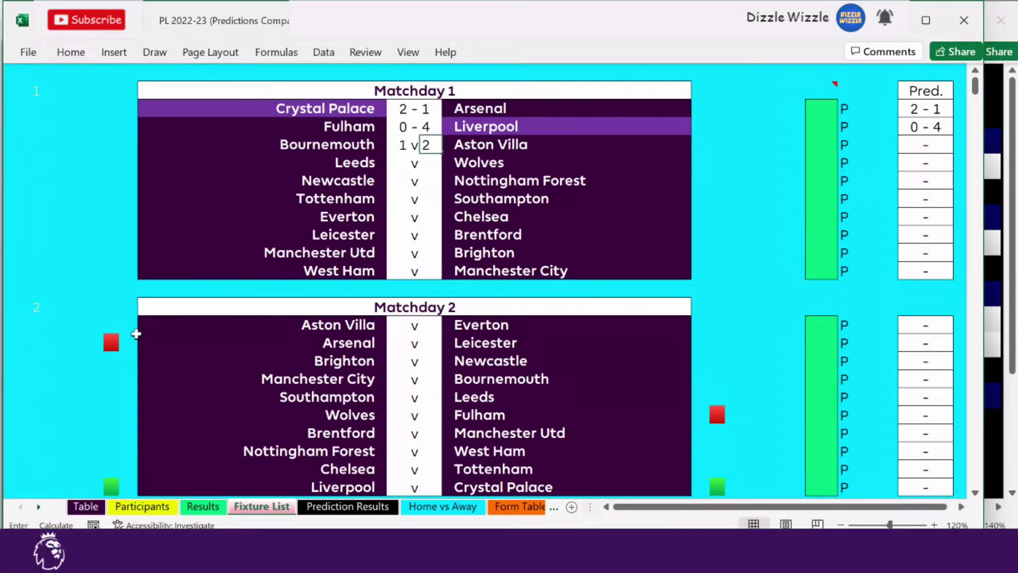
{"action": "key", "text": "Return"}
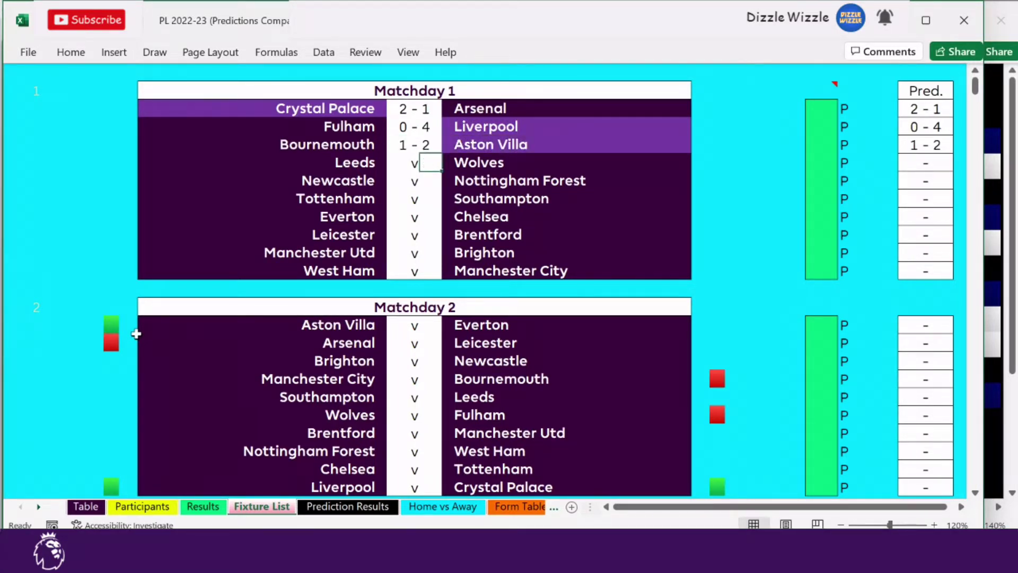
{"action": "type", "text": "1"}
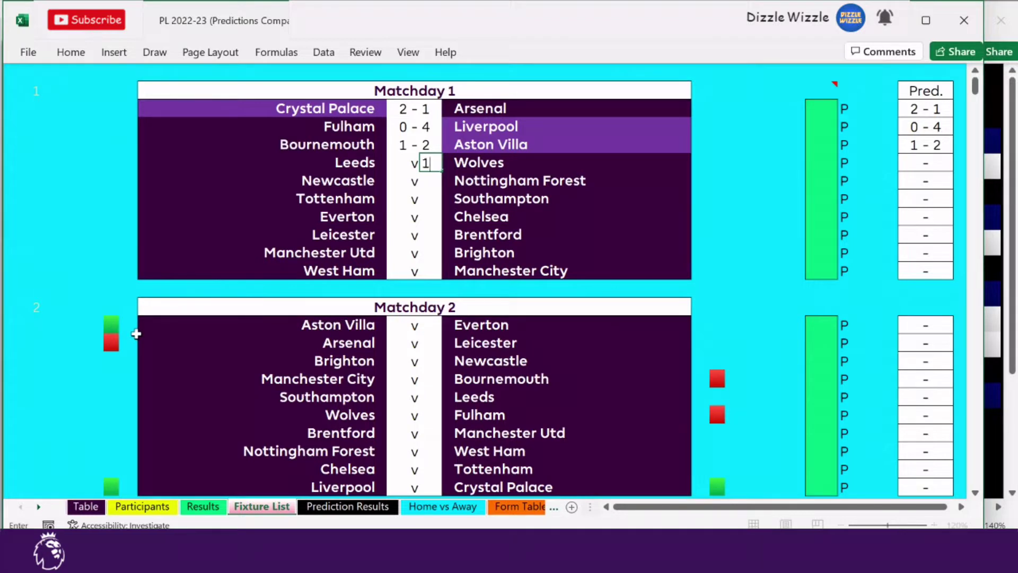
{"action": "key", "text": "Left"}
{"action": "type", "text": "0"}
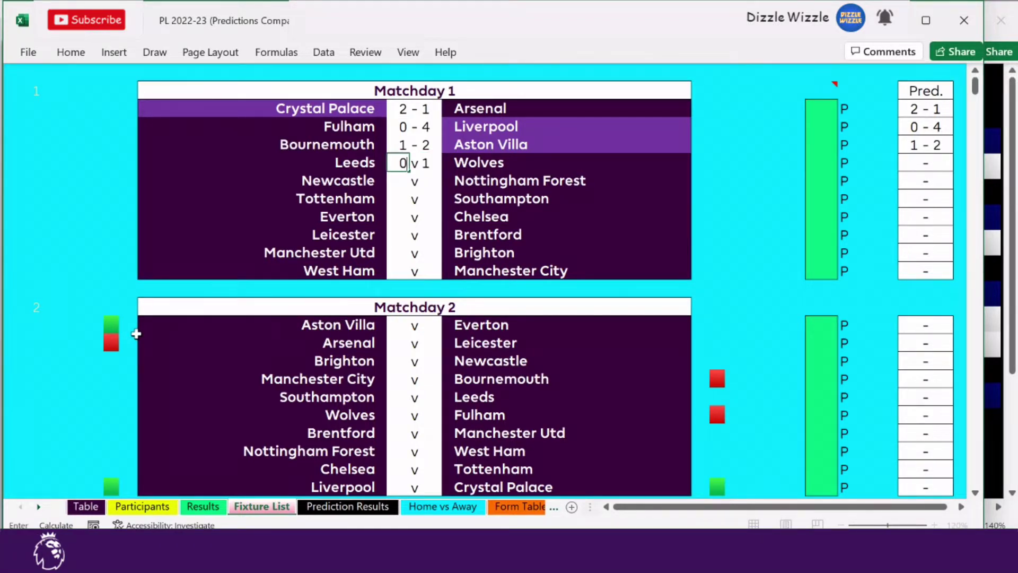
{"action": "key", "text": "Return"}
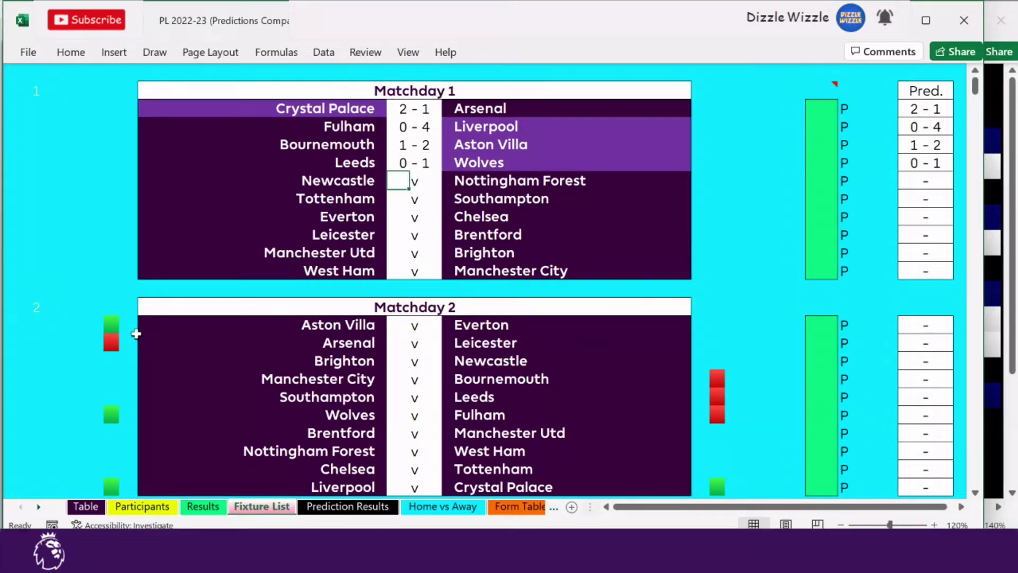
Enter the Matchday 1 scores Newcastle 2-0 Nottingham Forest and Tottenham 2-0 Southampton
{"action": "type", "text": "2"}
{"action": "key", "text": "Right"}
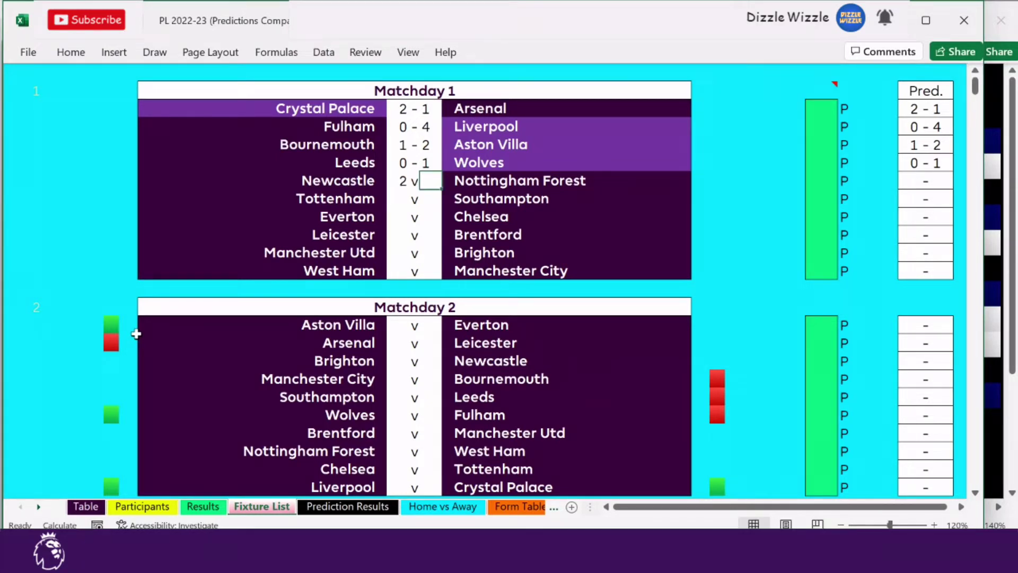
{"action": "type", "text": "0"}
{"action": "key", "text": "Return"}
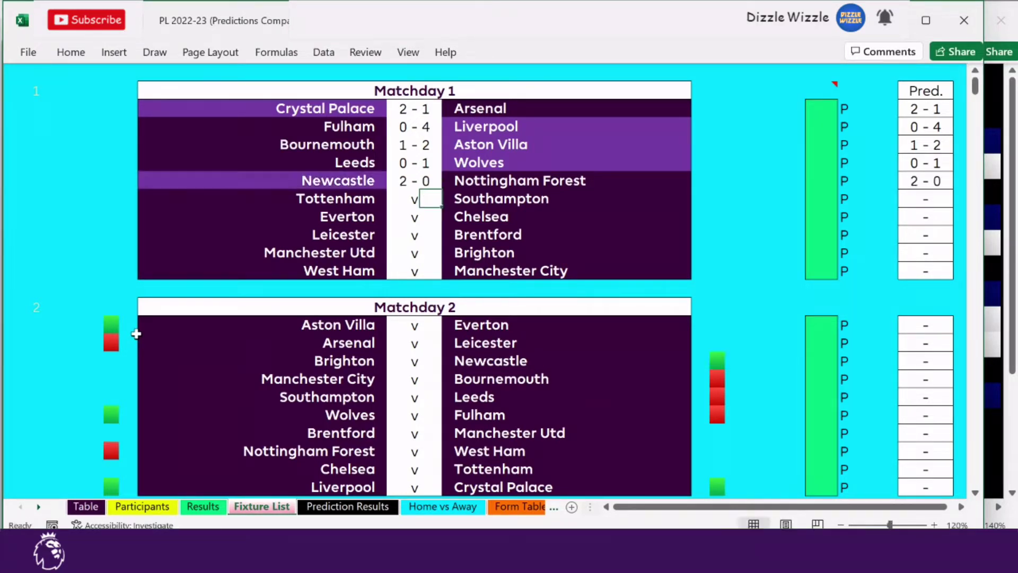
{"action": "key", "text": "Left"}
{"action": "type", "text": "2"}
{"action": "key", "text": "Right"}
{"action": "type", "text": "0"}
{"action": "key", "text": "Return"}
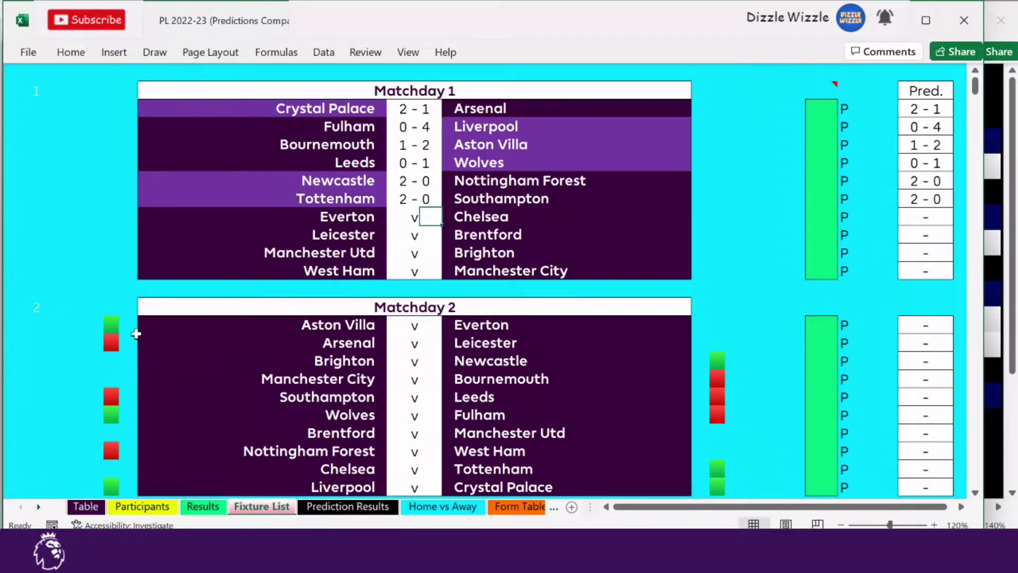
Enter the Matchday 1 scores Everton 1-1 Chelsea and Leicester 2-1 Brentford
{"action": "key", "text": "Left"}
{"action": "type", "text": "1"}
{"action": "key", "text": "Right"}
{"action": "type", "text": "1"}
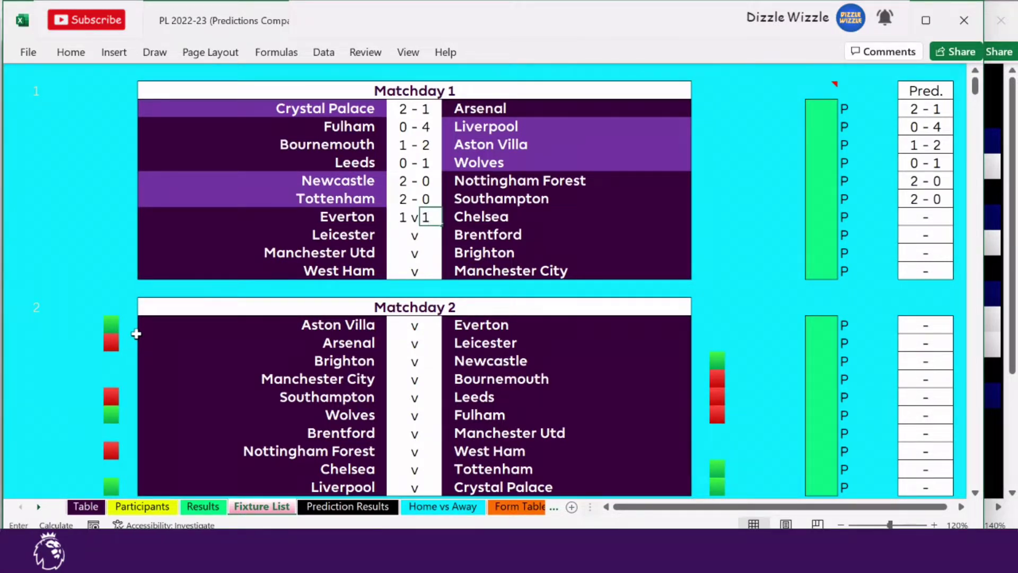
{"action": "key", "text": "Return"}
{"action": "key", "text": "Left"}
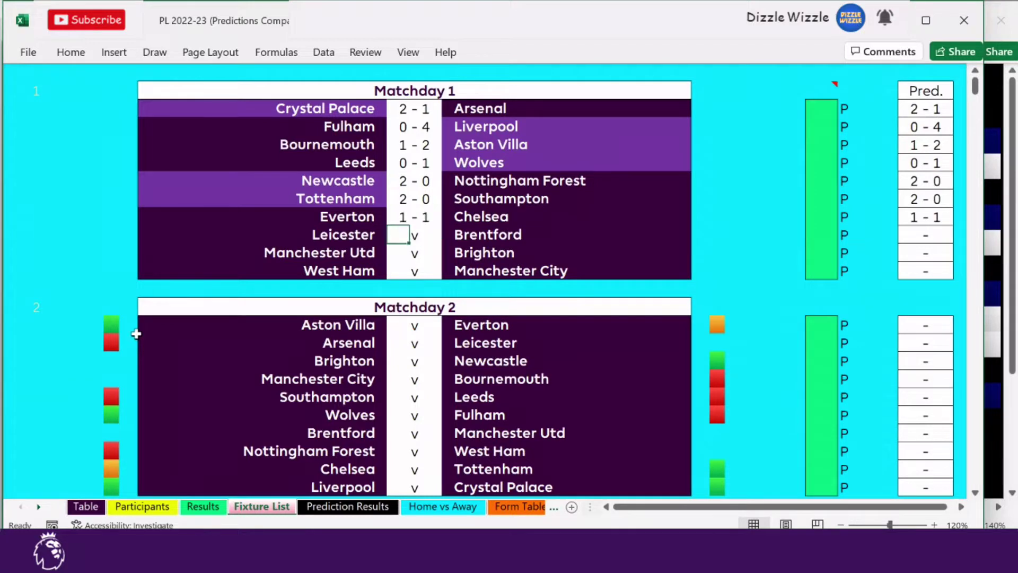
{"action": "type", "text": "2"}
{"action": "key", "text": "Right"}
{"action": "type", "text": "1"}
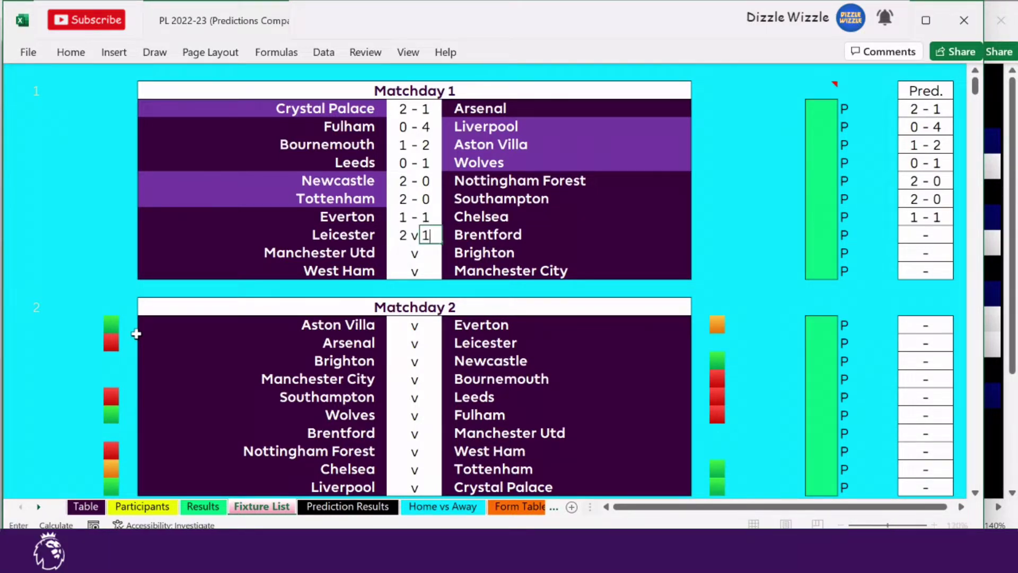
{"action": "key", "text": "Return"}
Complete Matchday 1 with the scores Manchester Utd 2-2 Brighton and West Ham 2-0 Manchester City
{"action": "key", "text": "Left"}
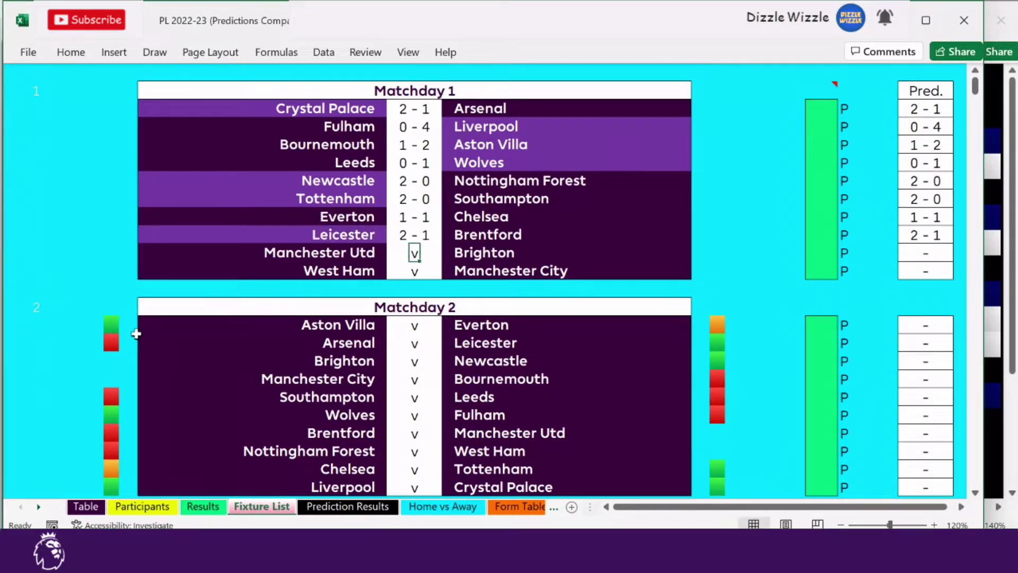
{"action": "type", "text": "2"}
{"action": "key", "text": "Right"}
{"action": "type", "text": "2"}
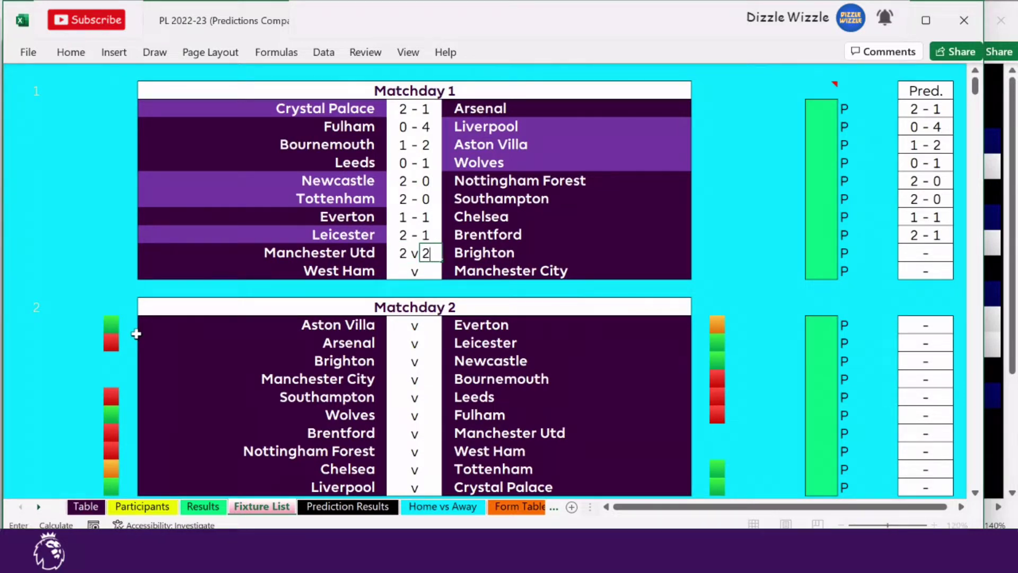
{"action": "key", "text": "Return"}
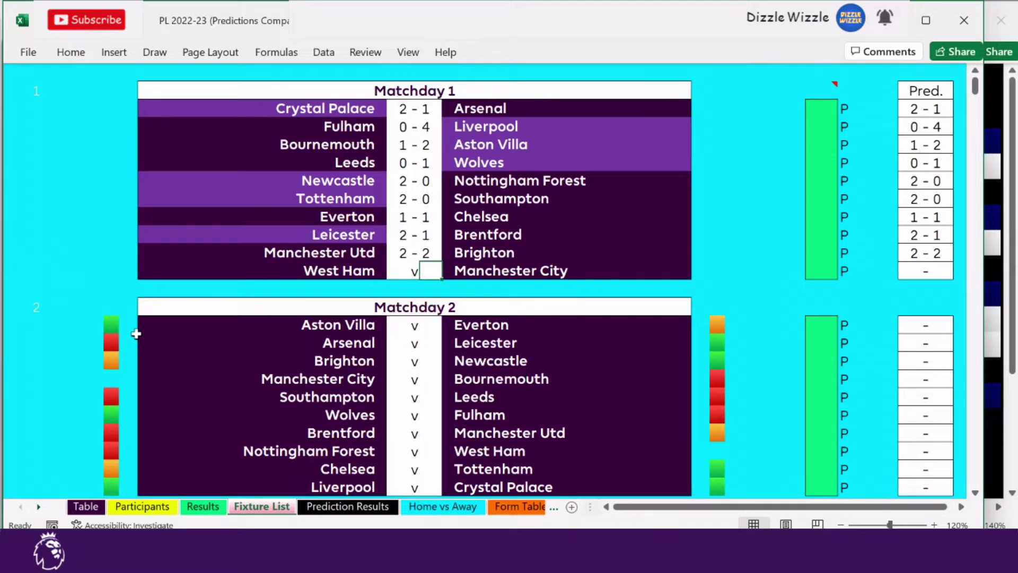
{"action": "key", "text": "Left"}
{"action": "type", "text": "2"}
{"action": "key", "text": "Right"}
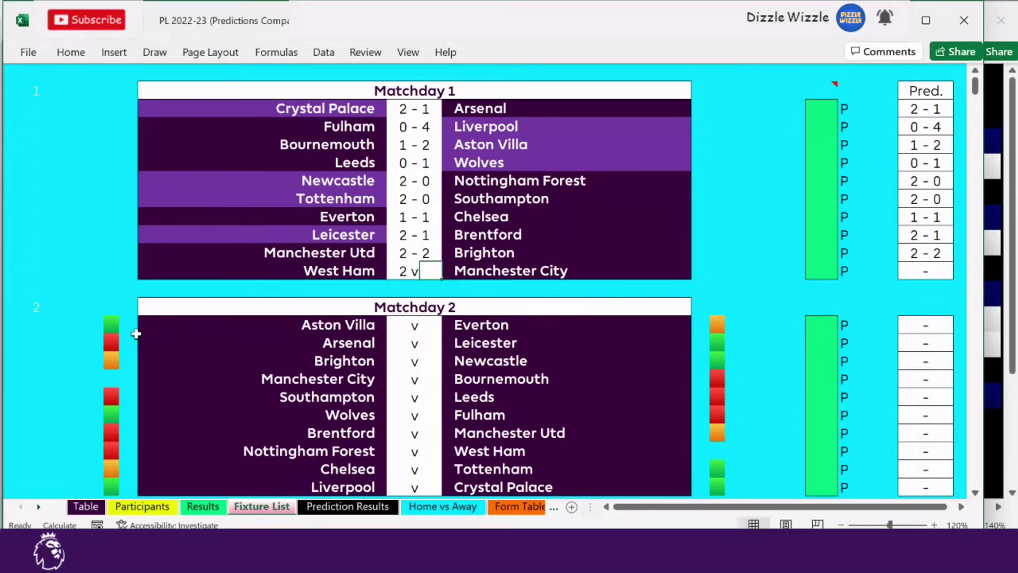
{"action": "type", "text": "0"}
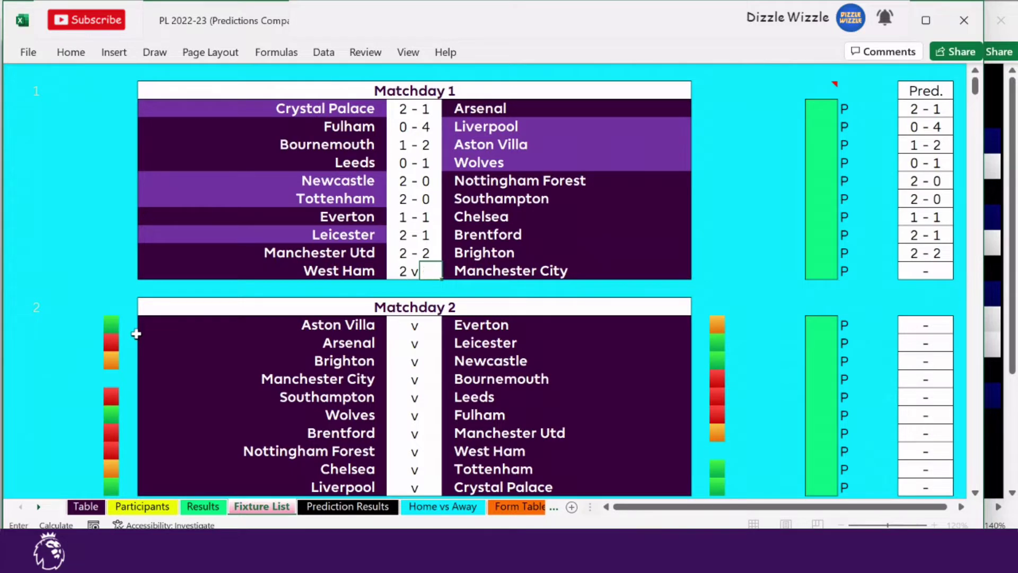
{"action": "key", "text": "Return"}
In the first fixture of Matchday 2, enter the score Aston Villa 2-1 Everton
{"action": "key", "text": "Down"}
{"action": "key", "text": "Down"}
{"action": "key", "text": "Down"}
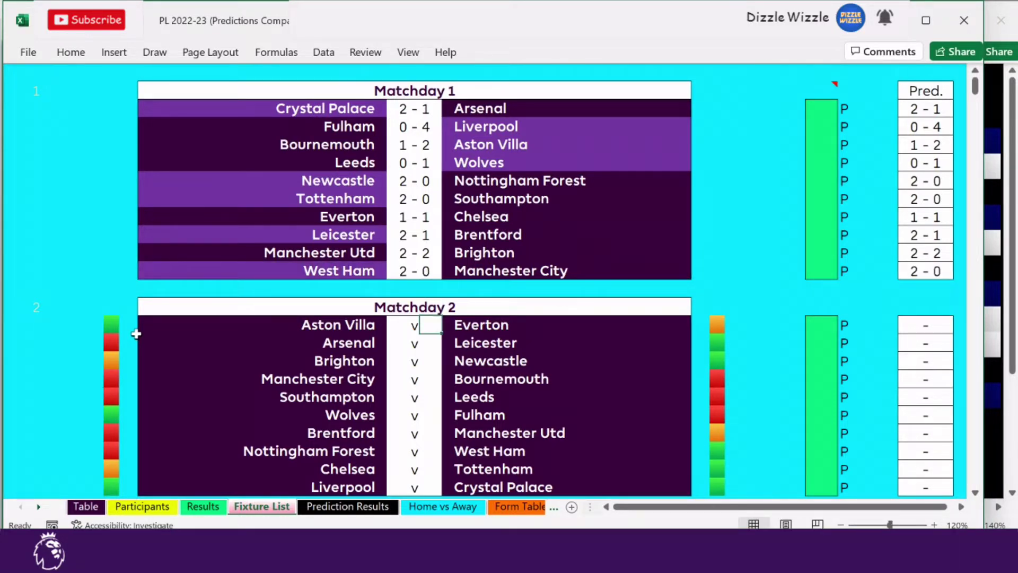
{"action": "key", "text": "Up"}
{"action": "key", "text": "Left"}
{"action": "type", "text": "2"}
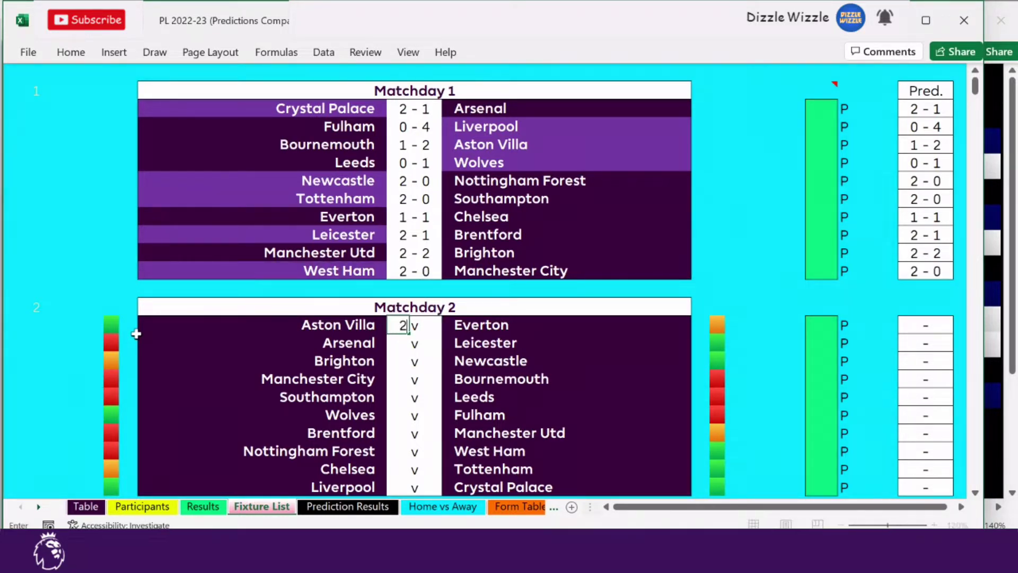
{"action": "key", "text": "Right"}
{"action": "type", "text": "1"}
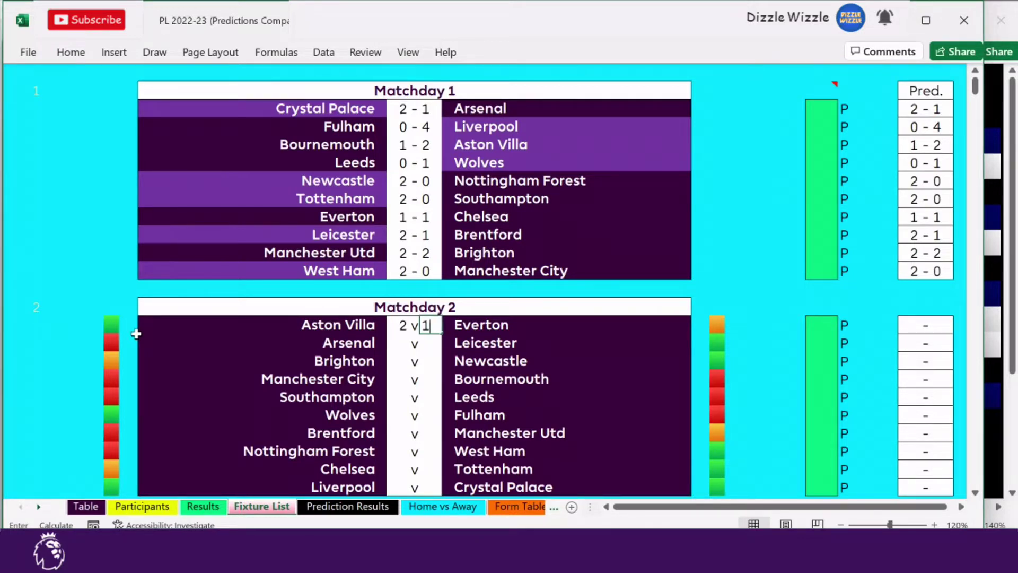
{"action": "key", "text": "Return"}
Enter the Matchday 2 scores Arsenal 2-0 Leicester and Brighton 1-1 Newcastle
{"action": "type", "text": "2"}
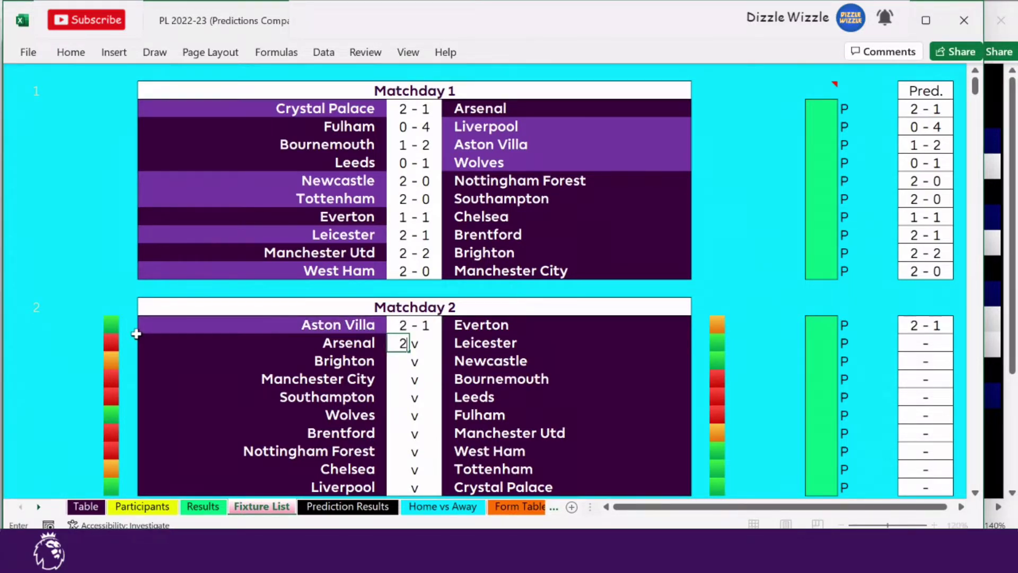
{"action": "key", "text": "Right"}
{"action": "type", "text": "0"}
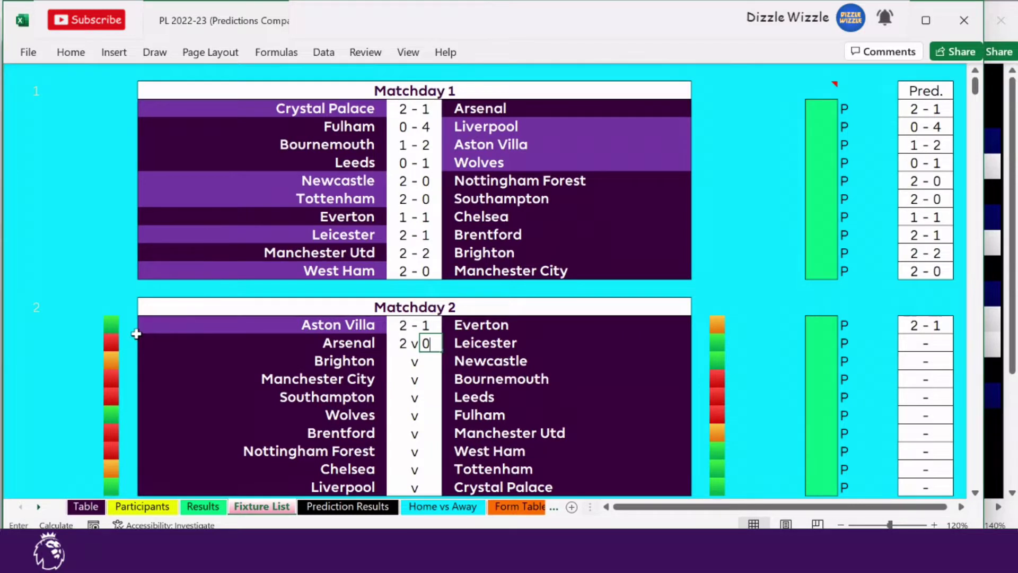
{"action": "key", "text": "Return"}
{"action": "type", "text": "1"}
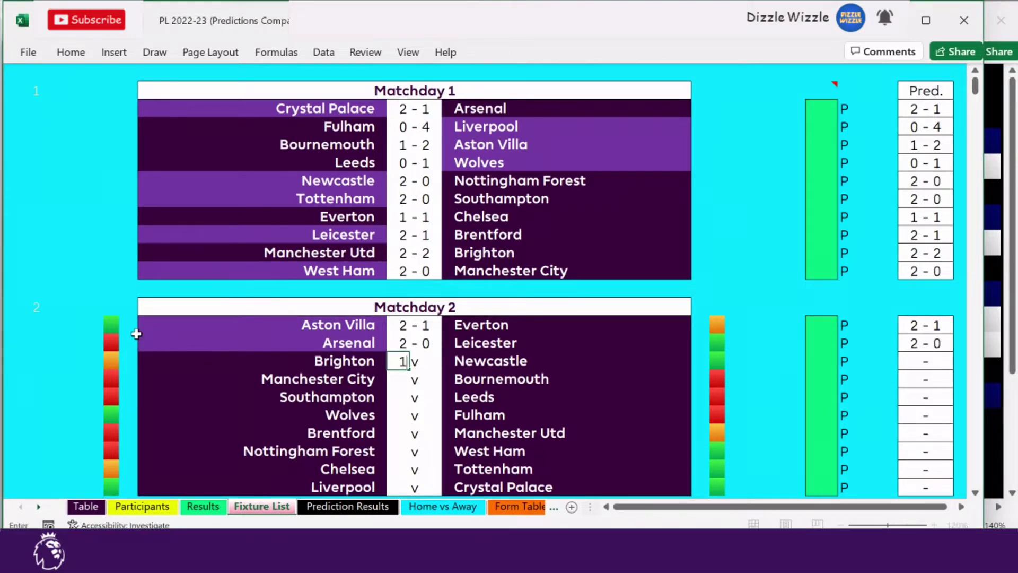
{"action": "key", "text": "Right"}
{"action": "type", "text": "1"}
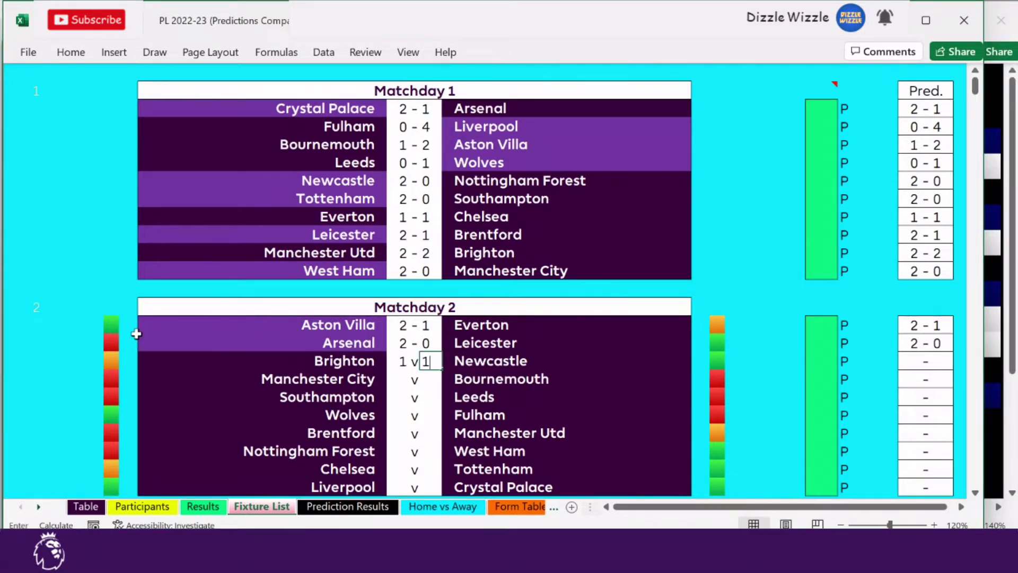
{"action": "key", "text": "Return"}
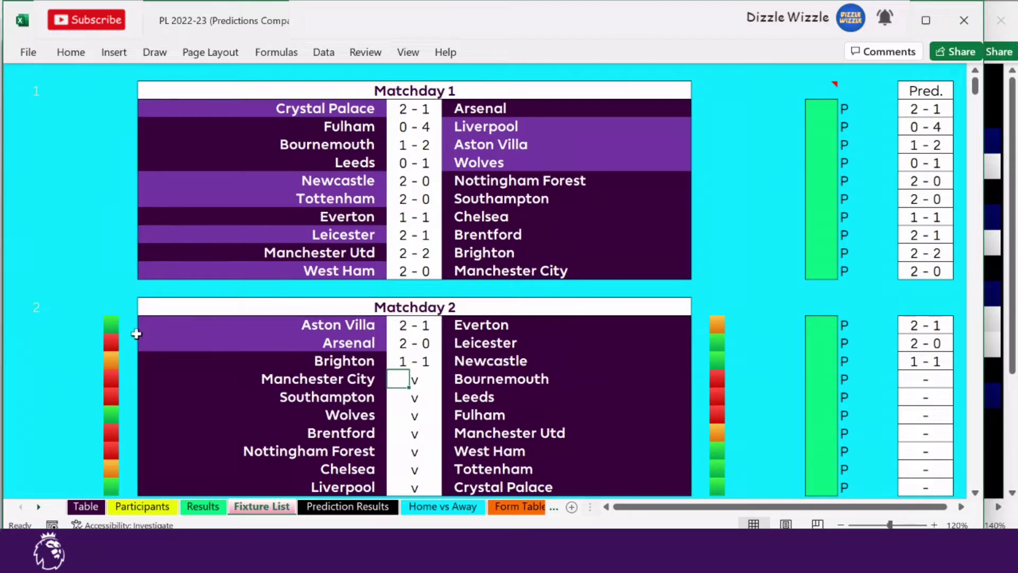
Enter the Matchday 2 scores Manchester City 3-0 Bournemouth and Southampton 2-2 Leeds
{"action": "type", "text": "3"}
{"action": "key", "text": "Right"}
{"action": "type", "text": "0"}
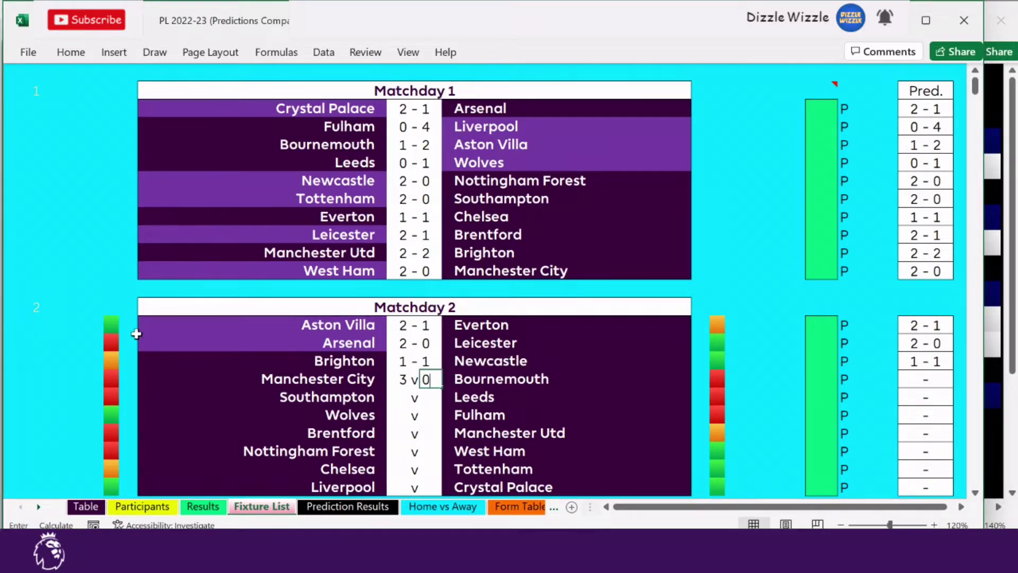
{"action": "key", "text": "Return"}
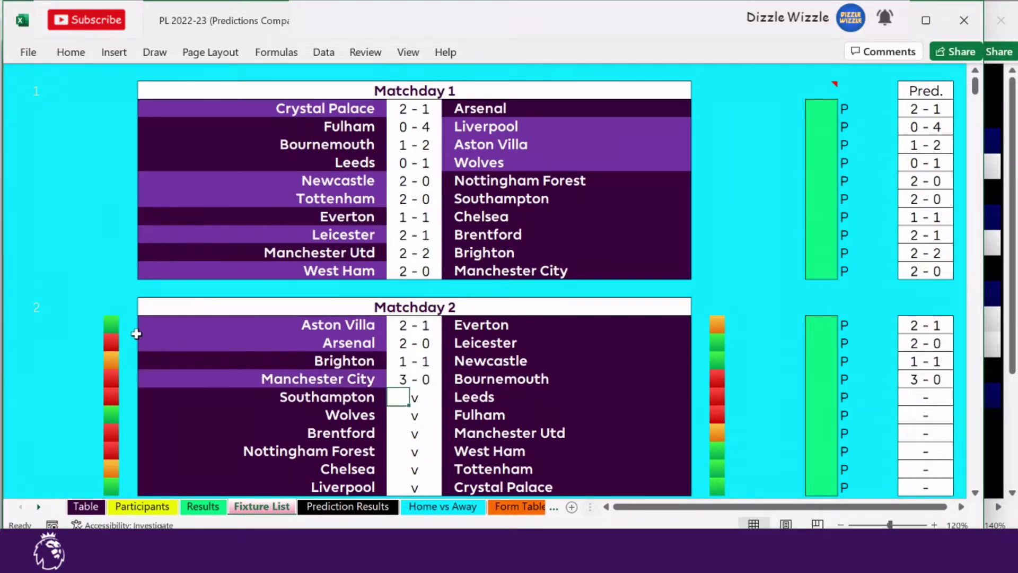
{"action": "type", "text": "2"}
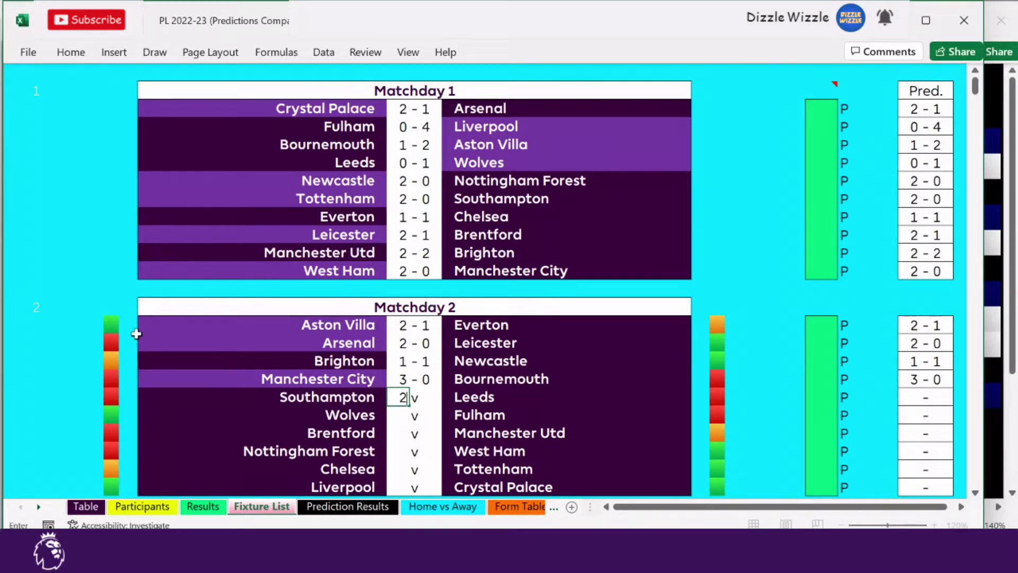
{"action": "key", "text": "Right"}
{"action": "type", "text": "2"}
{"action": "key", "text": "Return"}
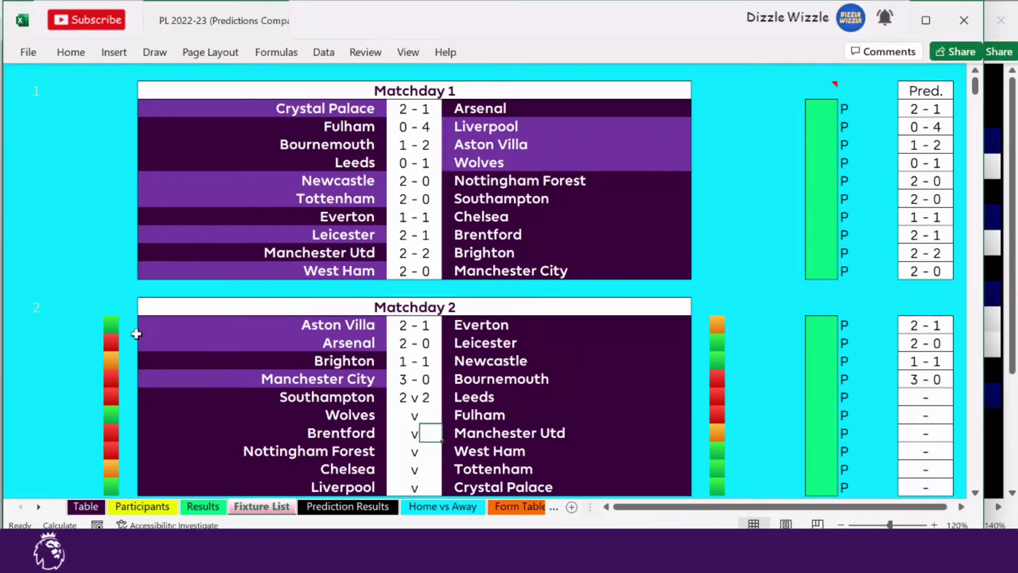
Enter the Matchday 2 score Wolves 2-1 Fulham
{"action": "type", "text": "4"}
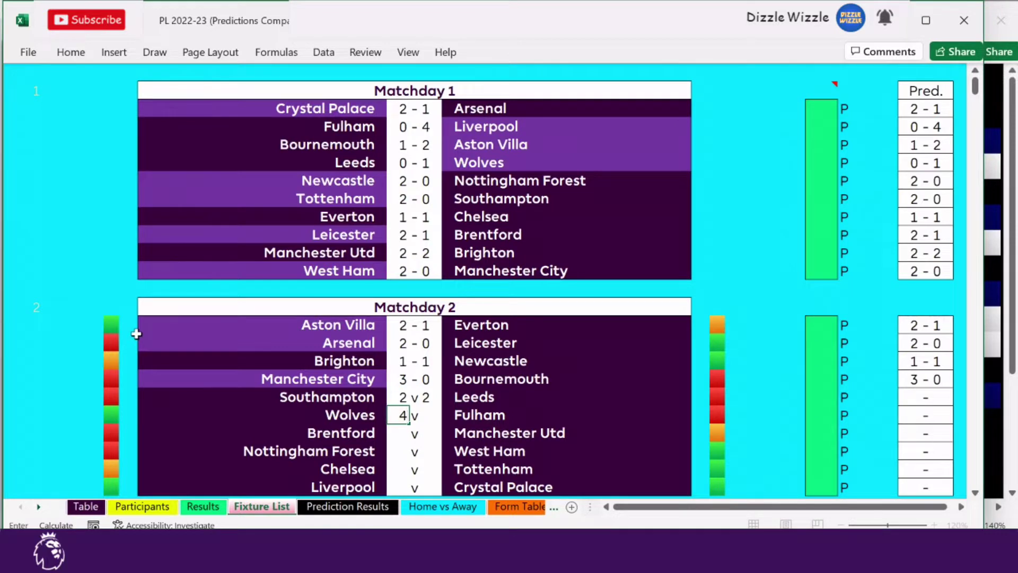
{"action": "key", "text": "Right"}
{"action": "key", "text": "Left"}
{"action": "type", "text": "2"}
{"action": "key", "text": "Right"}
{"action": "key", "text": "Right"}
{"action": "type", "text": "1"}
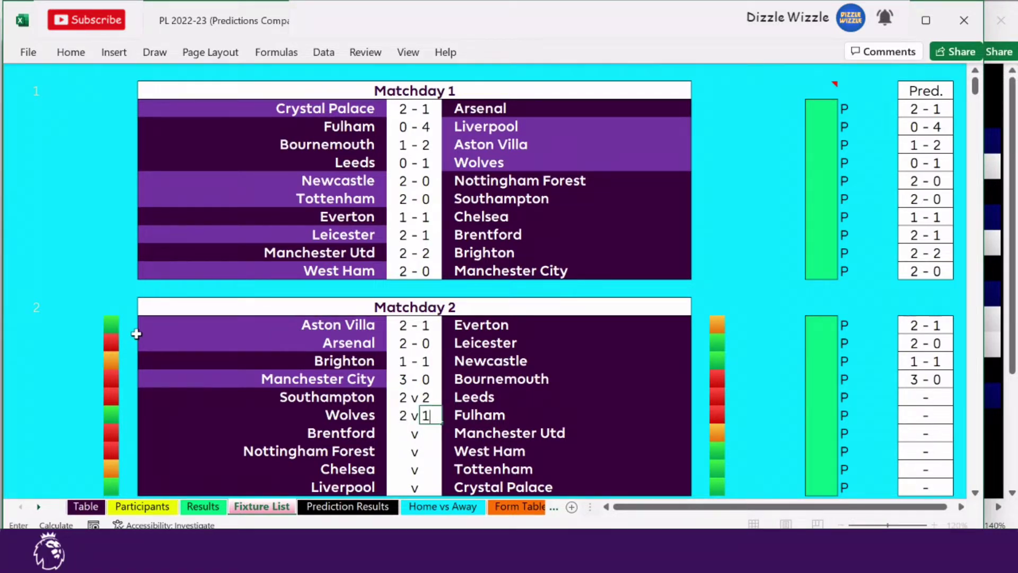
{"action": "key", "text": "Return"}
Enter the Matchday 2 score Brentford 1-3 Manchester Utd
{"action": "key", "text": "Left"}
{"action": "key", "text": "Left"}
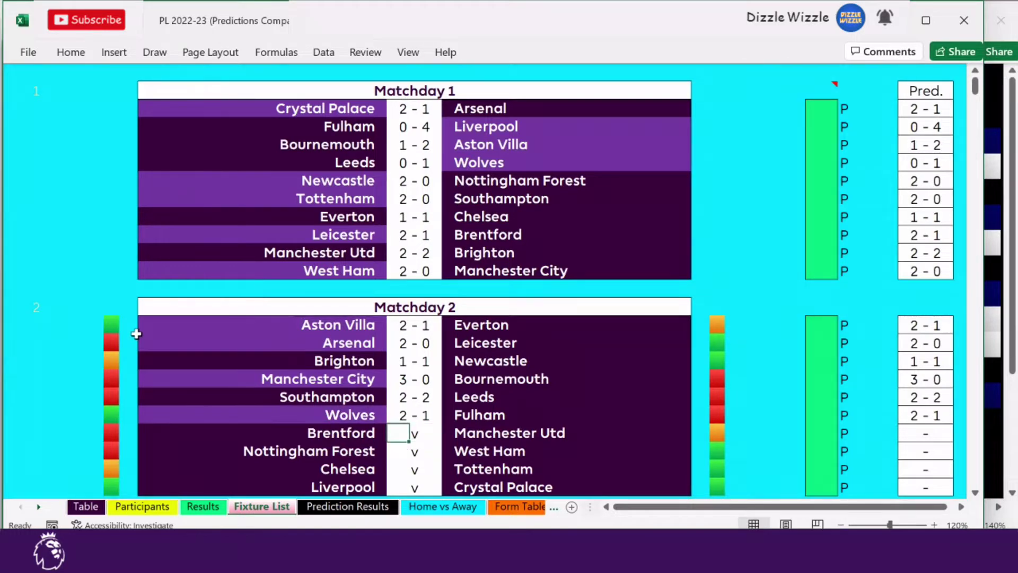
{"action": "type", "text": "1"}
{"action": "key", "text": "Right"}
{"action": "key", "text": "Right"}
{"action": "type", "text": "3"}
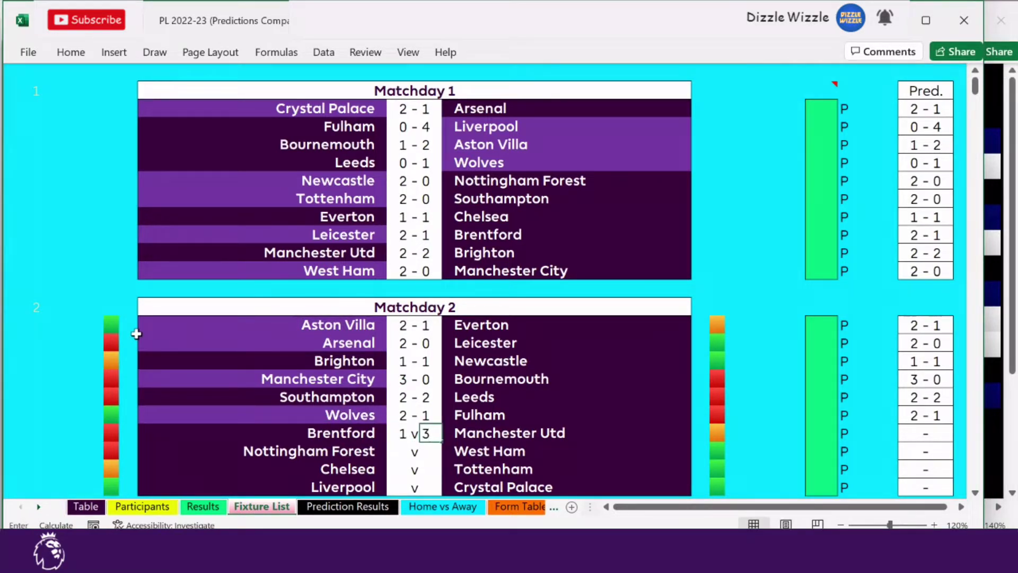
{"action": "key", "text": "Return"}
Enter the Matchday 2 score Nottingham Forest 1-2 West Ham
{"action": "type", "text": "3"}
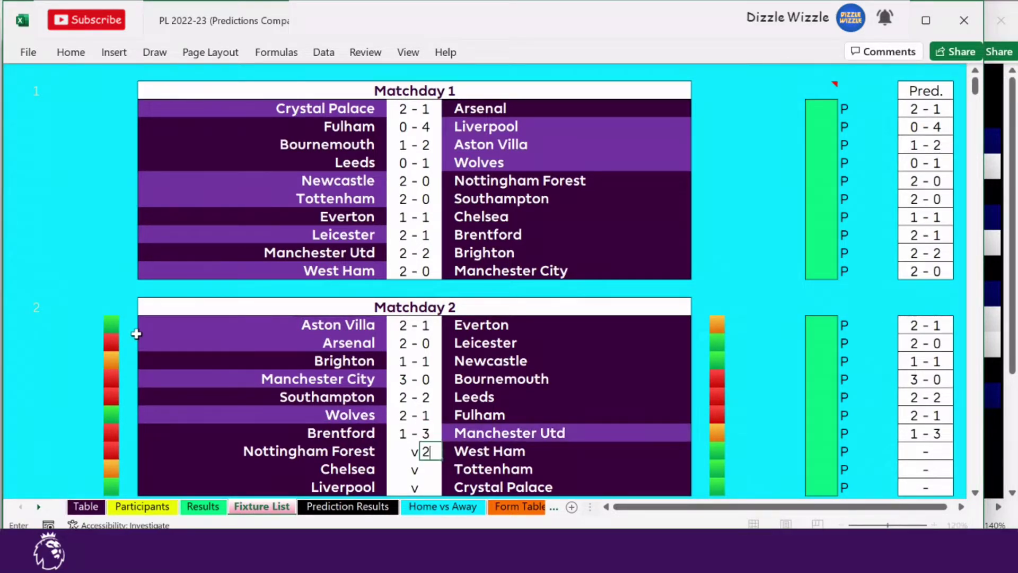
{"action": "key", "text": "BackSpace"}
{"action": "type", "text": "2"}
{"action": "key", "text": "Left"}
{"action": "key", "text": "Left"}
{"action": "type", "text": "1"}
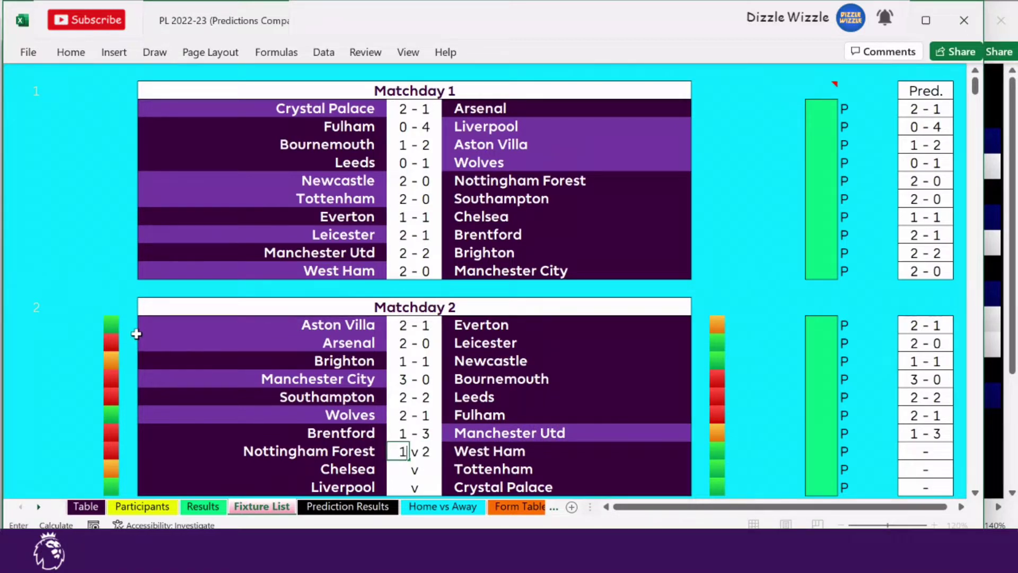
{"action": "key", "text": "Return"}
Enter the Matchday 2 score Chelsea 2-0 Tottenham
{"action": "type", "text": "3"}
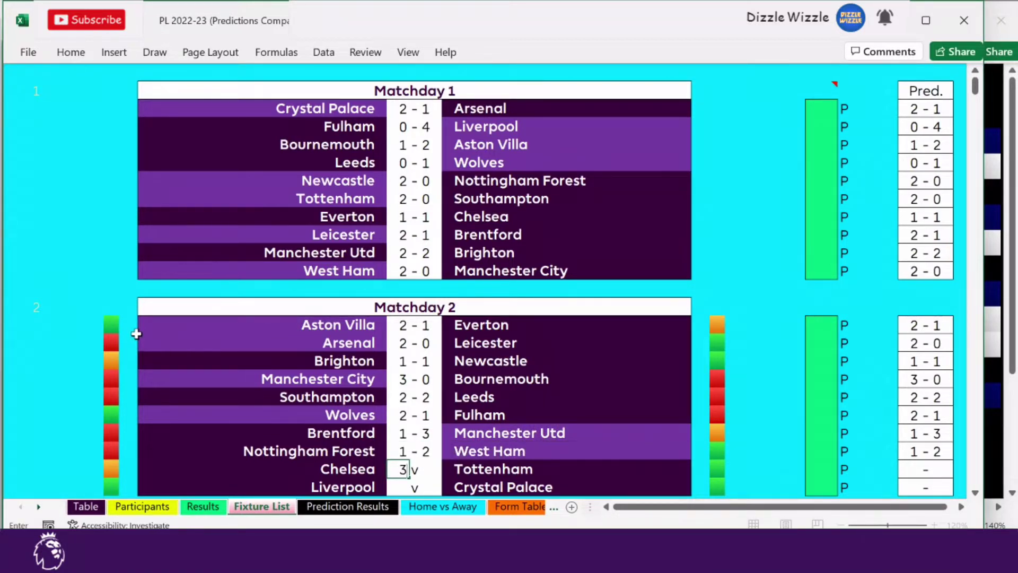
{"action": "key", "text": "Right"}
{"action": "key", "text": "Right"}
{"action": "type", "text": "0"}
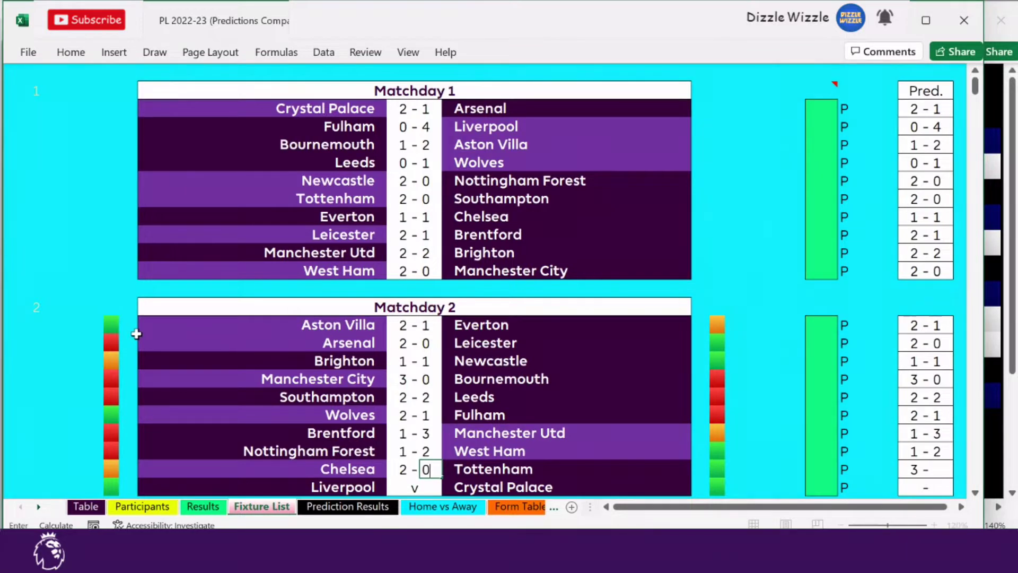
{"action": "key", "text": "Return"}
Complete Matchday 2 with the score Liverpool 3-1 Crystal Palace
{"action": "key", "text": "Left"}
{"action": "key", "text": "Left"}
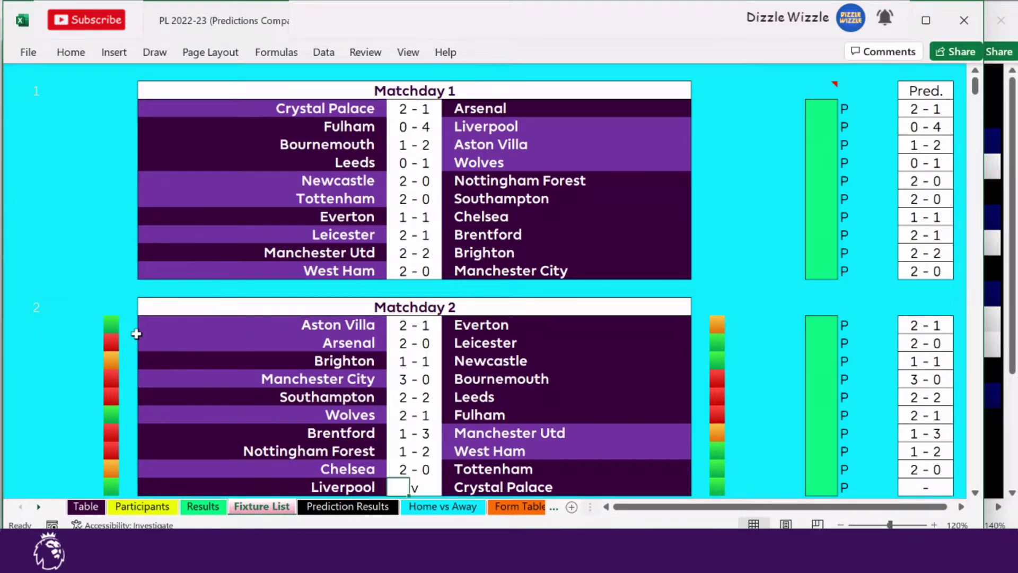
{"action": "type", "text": "3"}
{"action": "key", "text": "Right"}
{"action": "key", "text": "Right"}
{"action": "type", "text": "1"}
{"action": "key", "text": "BackSpace"}
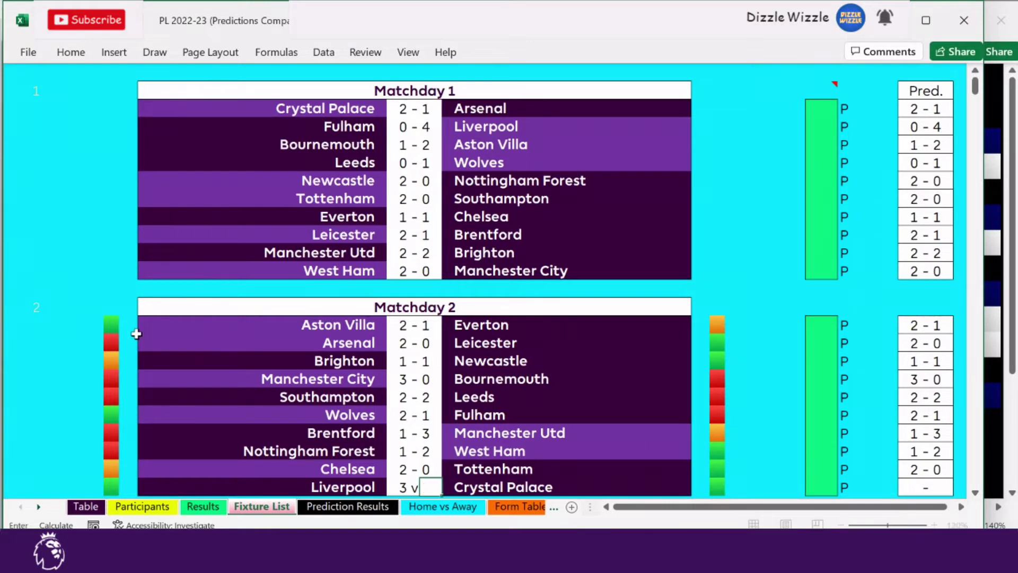
{"action": "type", "text": "1"}
{"action": "key", "text": "Down"}
In the first fixture of Matchday 3, enter the score Tottenham 2-1 Wolves
{"action": "key", "text": "Down"}
{"action": "key", "text": "Down"}
{"action": "key", "text": "Down"}
{"action": "key", "text": "Down"}
{"action": "key", "text": "Down"}
{"action": "key", "text": "Down"}
{"action": "key", "text": "Down"}
{"action": "key", "text": "Down"}
{"action": "key", "text": "Down"}
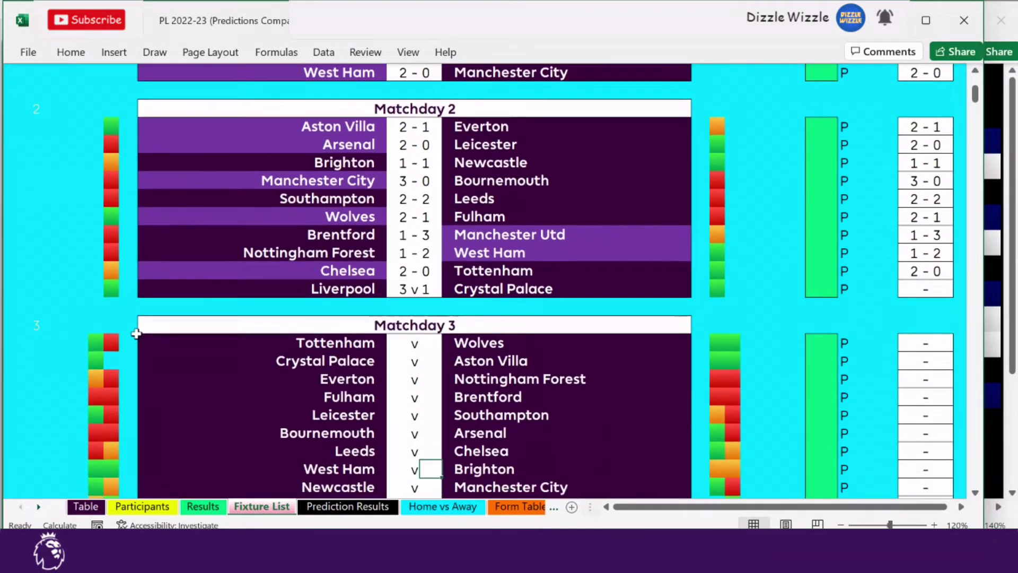
{"action": "key", "text": "Up"}
{"action": "key", "text": "Up"}
{"action": "key", "text": "Up"}
{"action": "key", "text": "Up"}
{"action": "key", "text": "Up"}
{"action": "key", "text": "Up"}
{"action": "key", "text": "Up"}
{"action": "key", "text": "Left"}
{"action": "key", "text": "Left"}
{"action": "type", "text": "2"}
{"action": "key", "text": "Right"}
{"action": "key", "text": "Right"}
{"action": "type", "text": "1"}
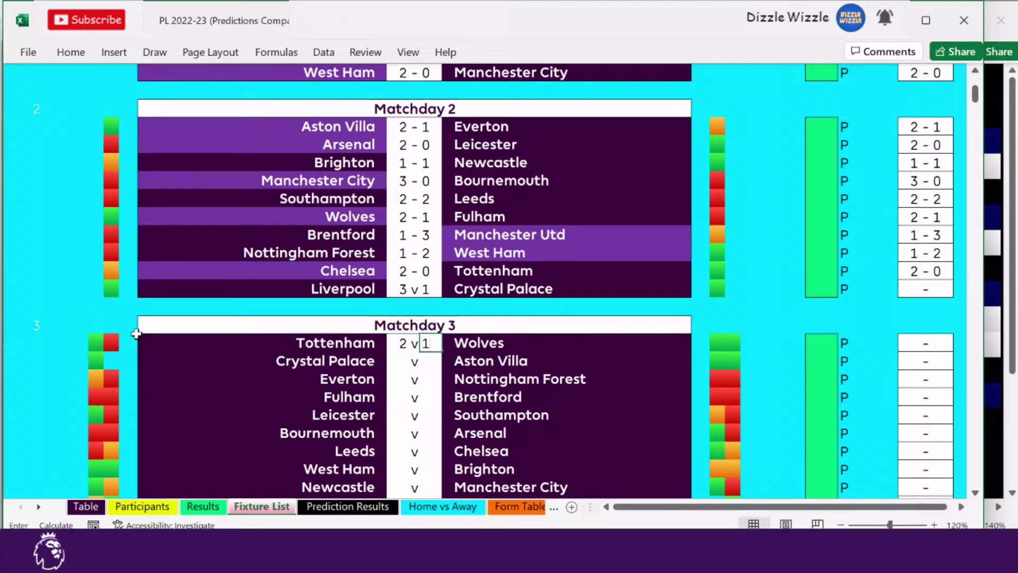
{"action": "key", "text": "Return"}
Enter the Matchday 3 scores Crystal Palace 2-2 Aston Villa and Everton 1-2 Nottingham Forest
{"action": "key", "text": "Left"}
{"action": "key", "text": "Left"}
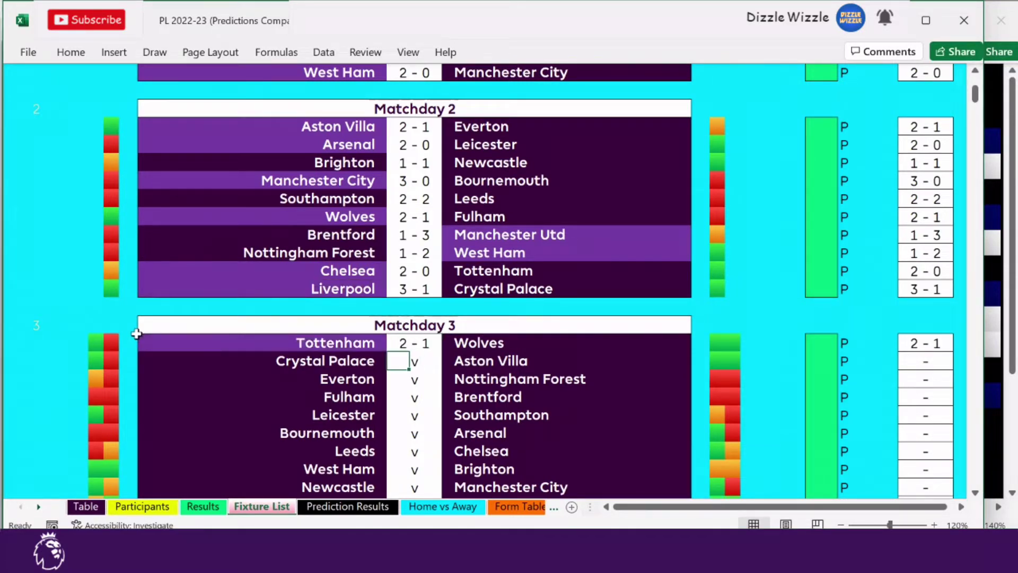
{"action": "type", "text": "2"}
{"action": "key", "text": "Right"}
{"action": "key", "text": "Right"}
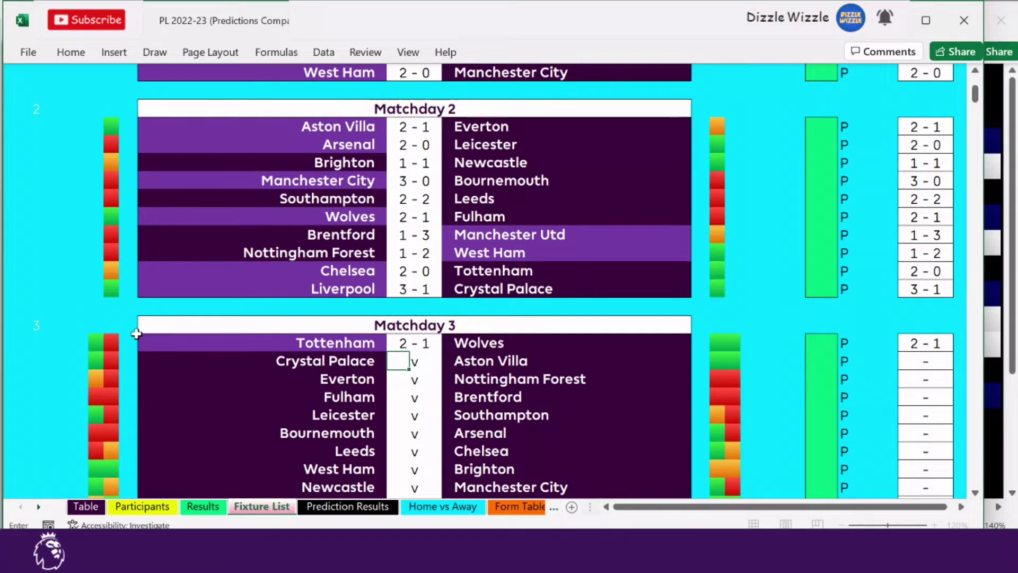
{"action": "type", "text": "2"}
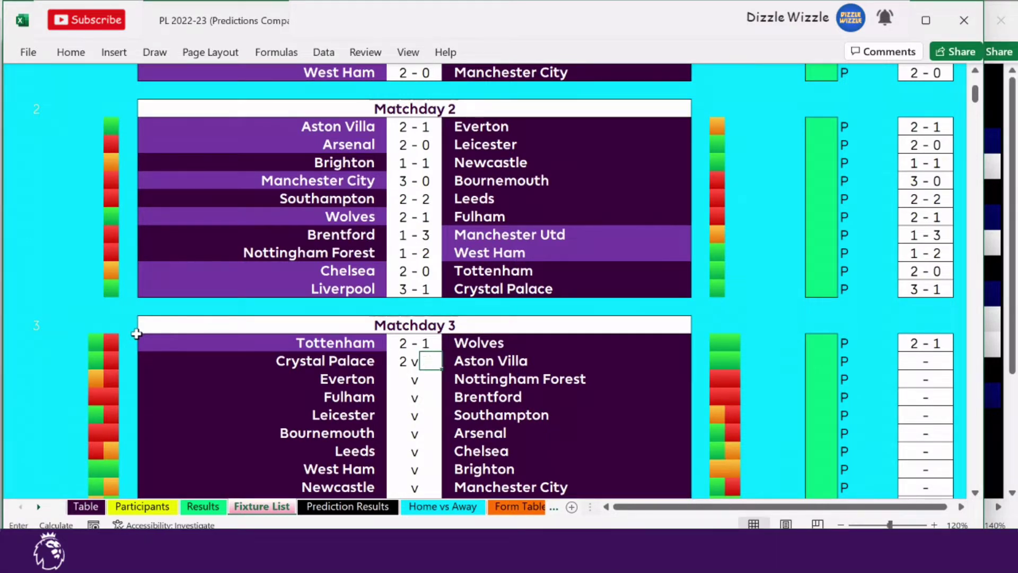
{"action": "key", "text": "Return"}
{"action": "type", "text": "2"}
{"action": "key", "text": "Left"}
{"action": "key", "text": "Left"}
{"action": "type", "text": "1"}
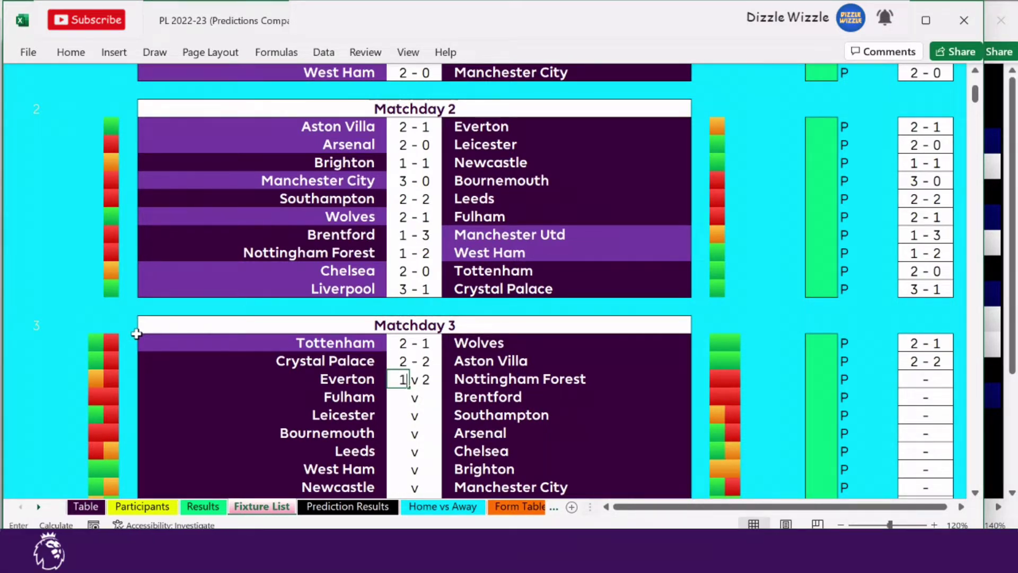
{"action": "key", "text": "Return"}
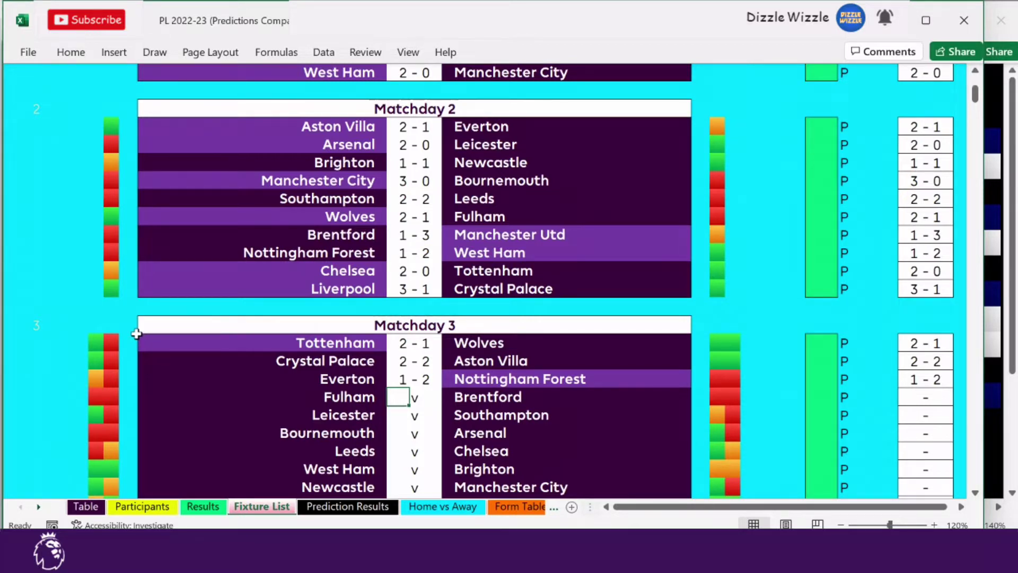
Enter the Matchday 3 scores Fulham 2-2 Brentford and Leicester 2-1 Southampton
{"action": "type", "text": "2"}
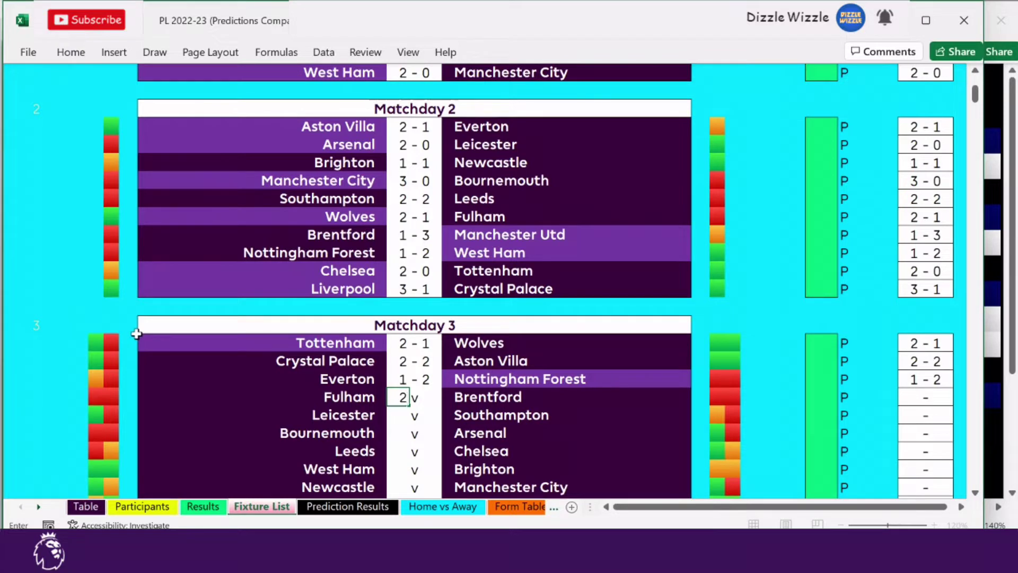
{"action": "key", "text": "Tab"}
{"action": "type", "text": "2"}
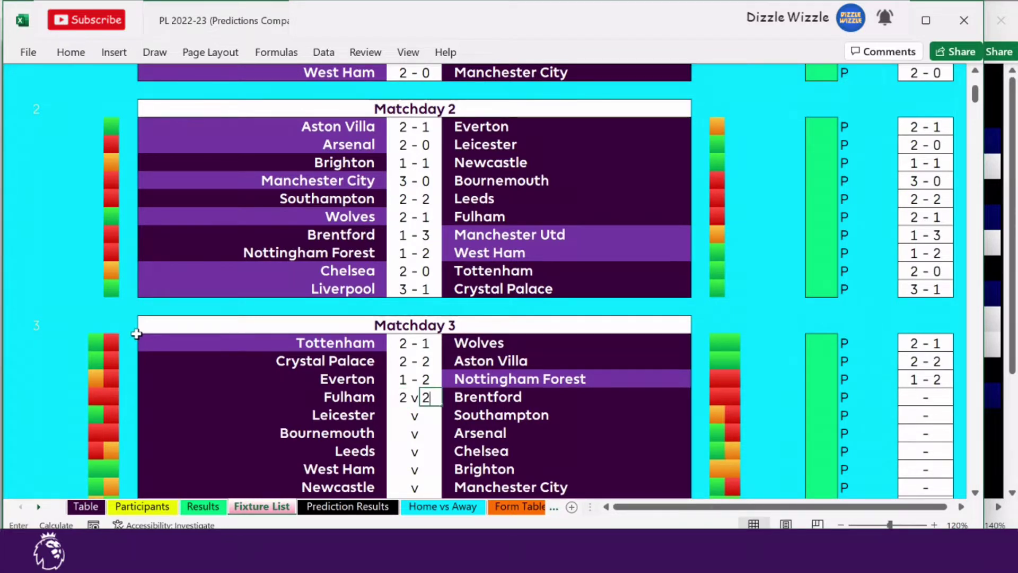
{"action": "key", "text": "Return"}
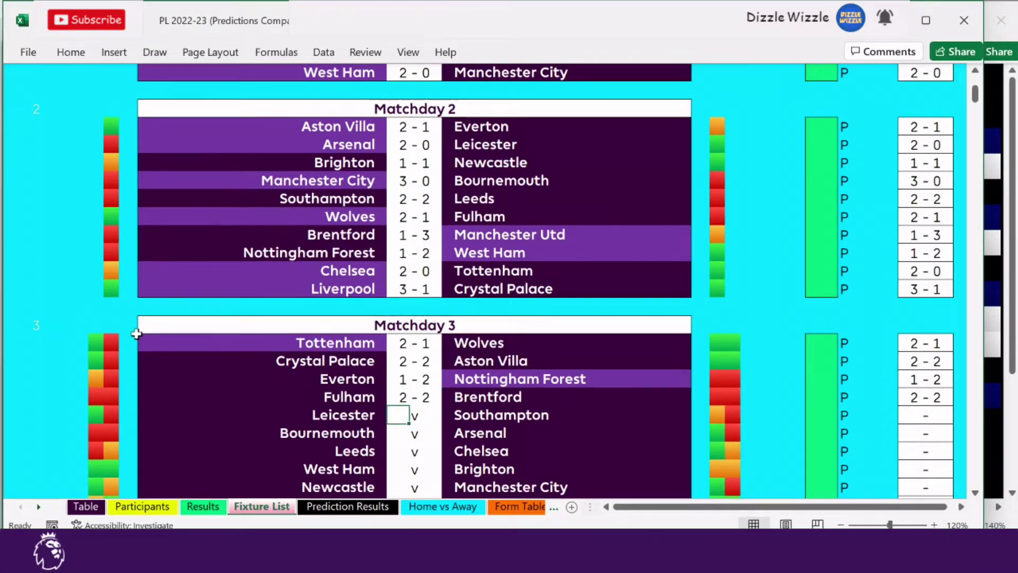
{"action": "type", "text": "2"}
{"action": "key", "text": "Tab"}
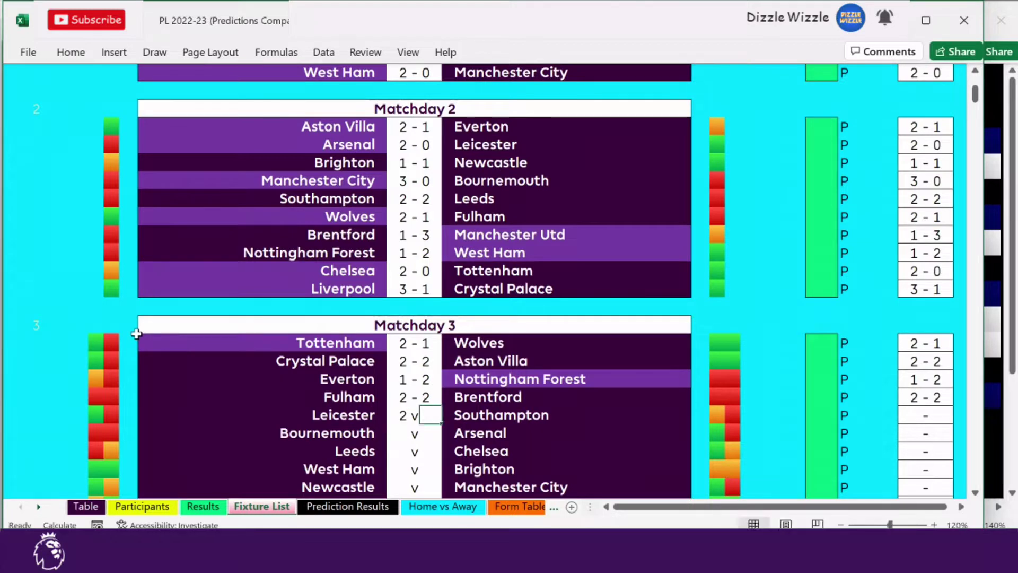
{"action": "type", "text": "1"}
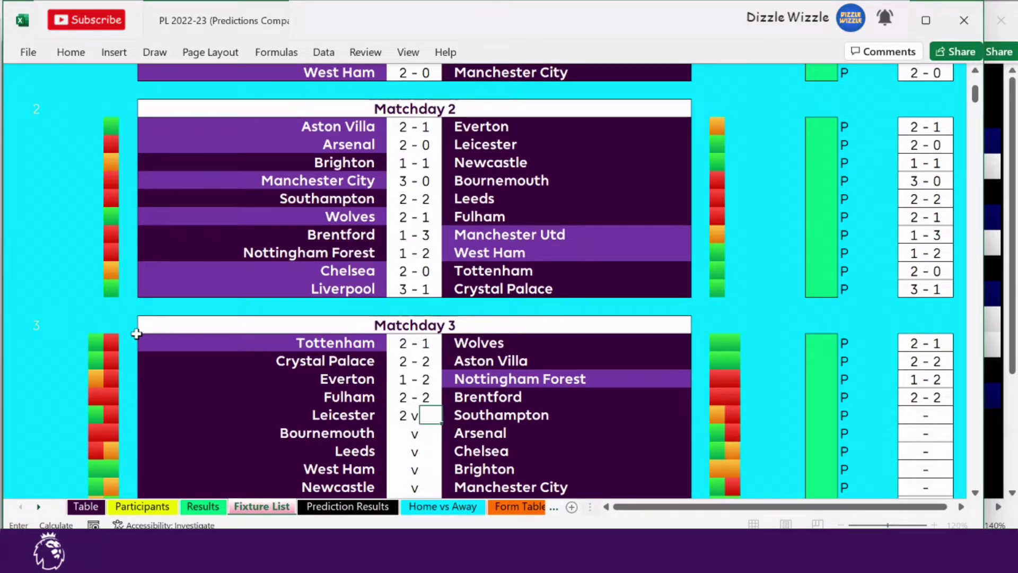
{"action": "key", "text": "Return"}
Enter the Matchday 3 score Bournemouth 0-1 Arsenal
{"action": "key", "text": "Left"}
{"action": "key", "text": "Right"}
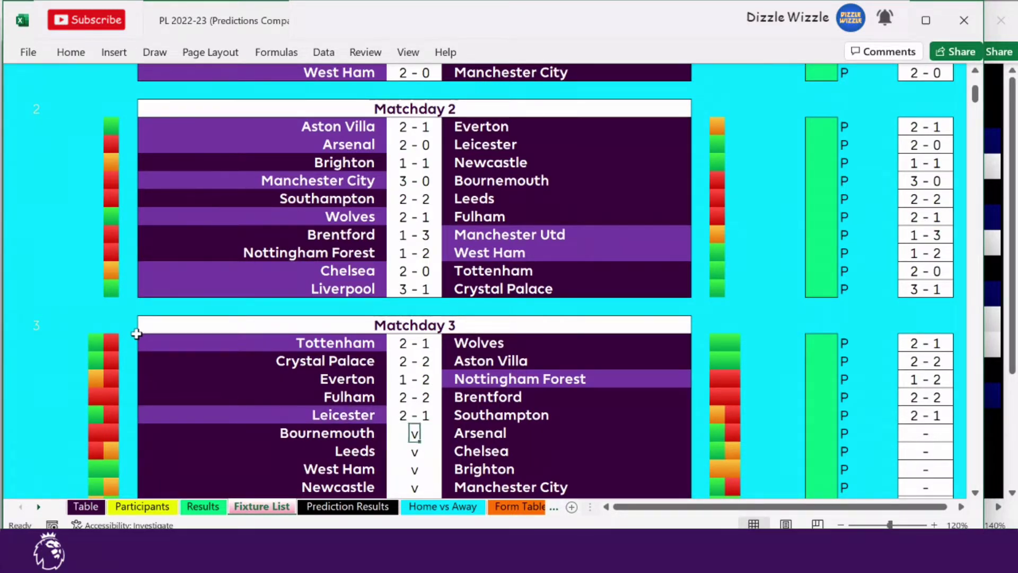
{"action": "key", "text": "Right"}
{"action": "type", "text": "1"}
{"action": "key", "text": "Left"}
{"action": "key", "text": "Left"}
{"action": "type", "text": "0"}
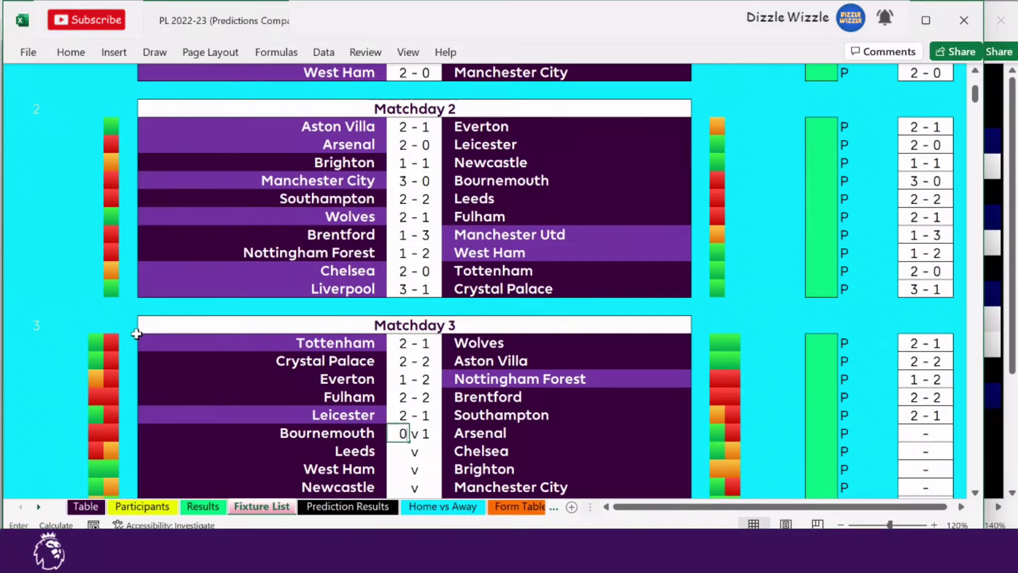
{"action": "key", "text": "Return"}
Enter the Matchday 3 scores Leeds 1-1 Chelsea and West Ham 1-2 Brighton
{"action": "type", "text": "1"}
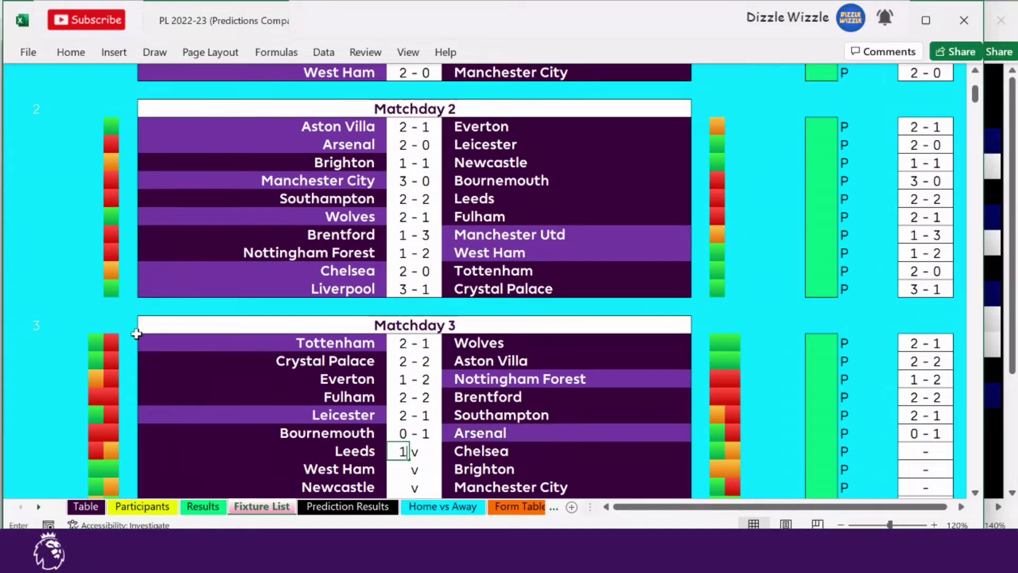
{"action": "key", "text": "Right"}
{"action": "key", "text": "Right"}
{"action": "type", "text": "1"}
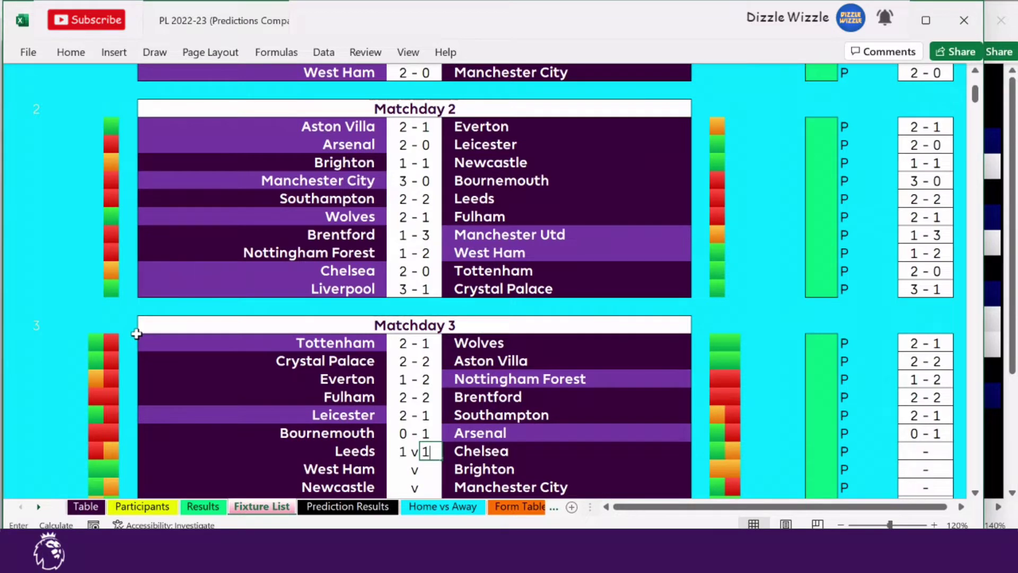
{"action": "key", "text": "Return"}
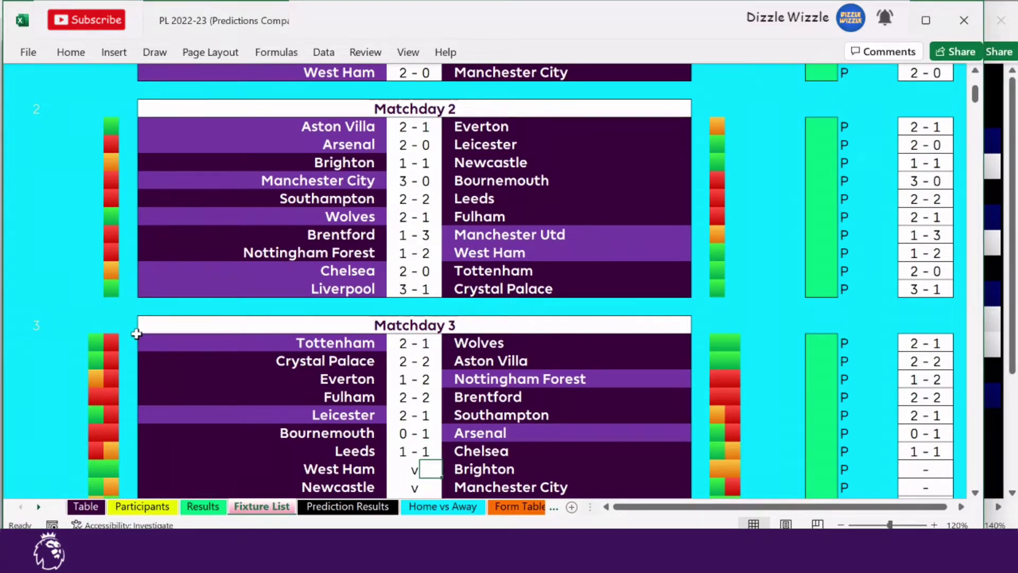
{"action": "type", "text": "2"}
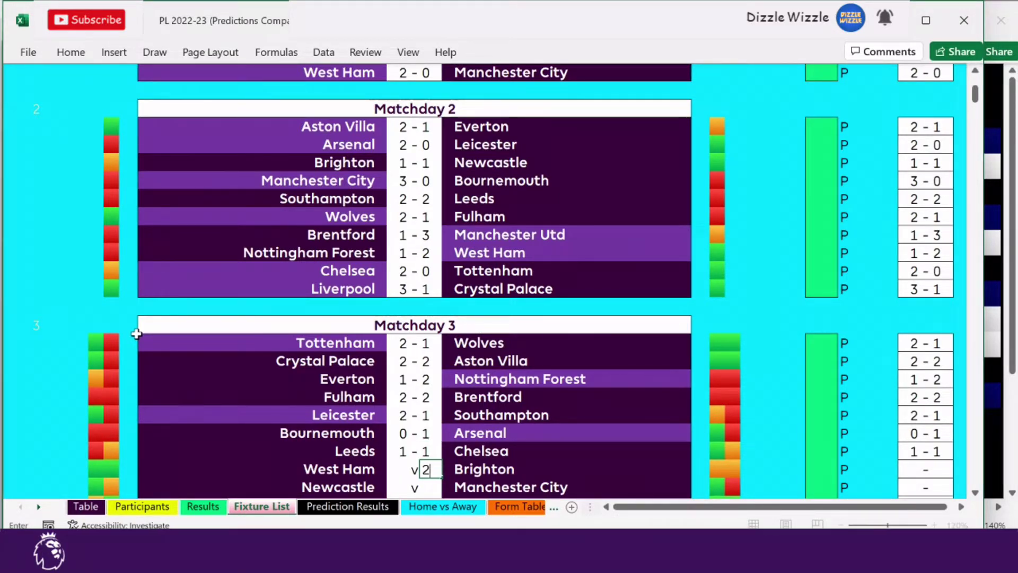
{"action": "key", "text": "Left"}
{"action": "key", "text": "Left"}
{"action": "type", "text": "1"}
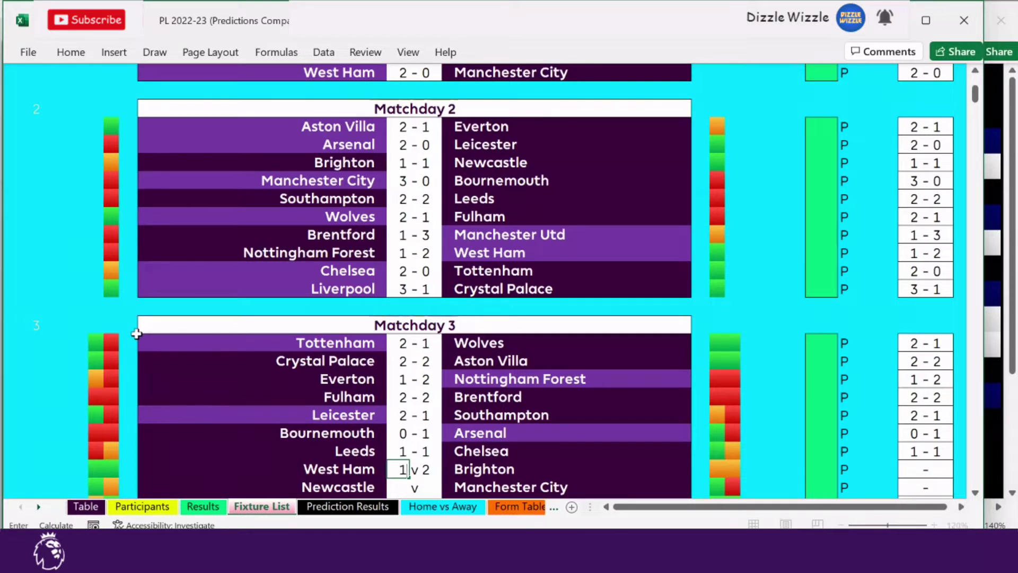
{"action": "key", "text": "Return"}
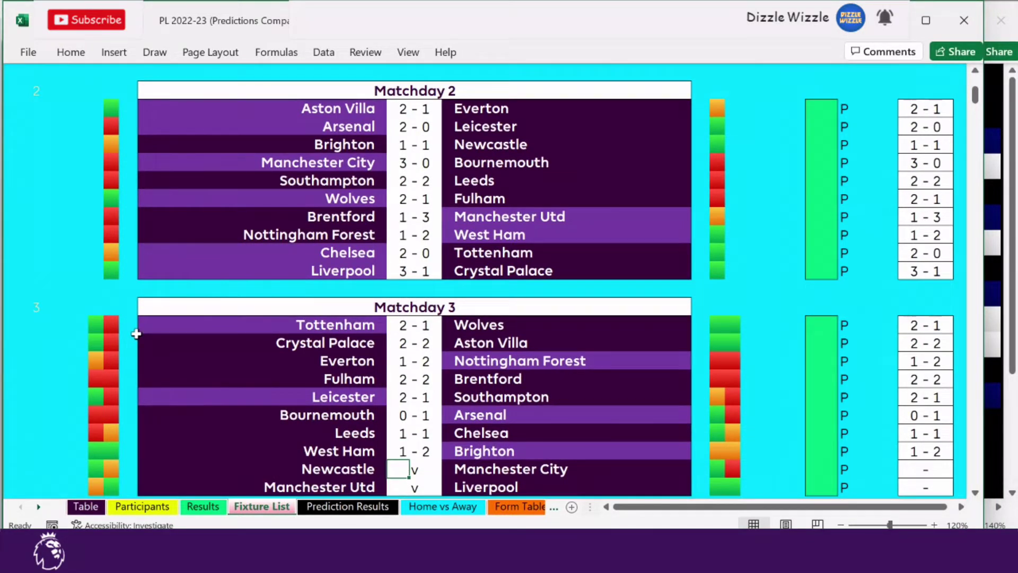
Complete Matchday 3 with the scores Newcastle 1-2 Manchester City and Manchester Utd 1-3 Liverpool
{"action": "type", "text": "1"}
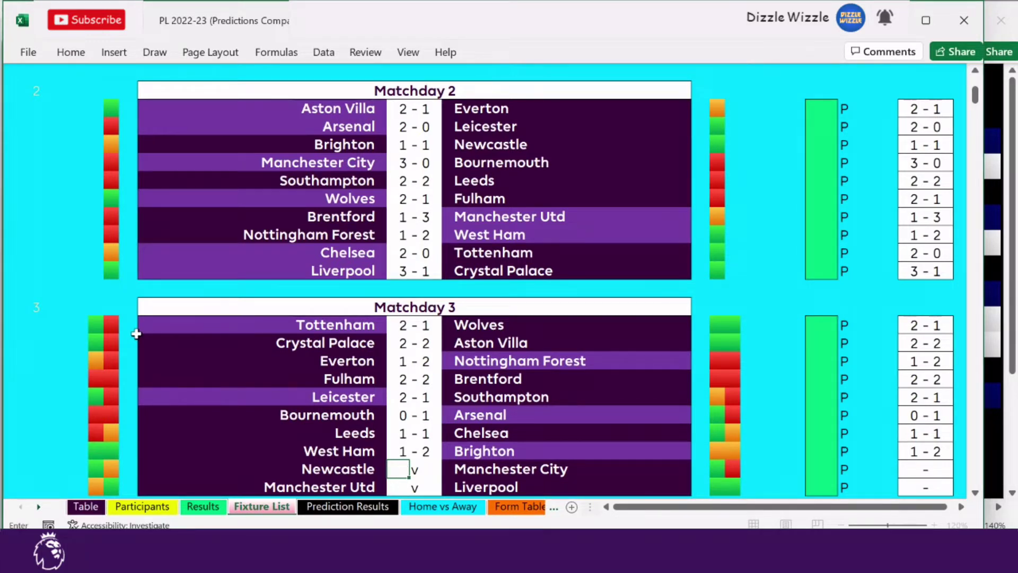
{"action": "key", "text": "Right"}
{"action": "key", "text": "Right"}
{"action": "type", "text": "2"}
{"action": "key", "text": "Return"}
{"action": "type", "text": "3"}
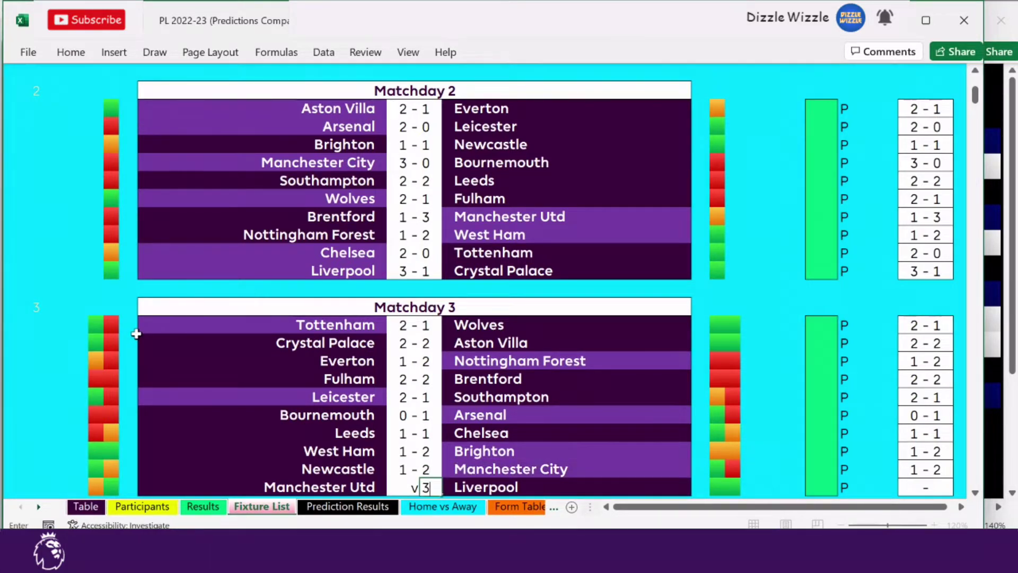
{"action": "key", "text": "Left"}
{"action": "key", "text": "Left"}
{"action": "type", "text": "1"}
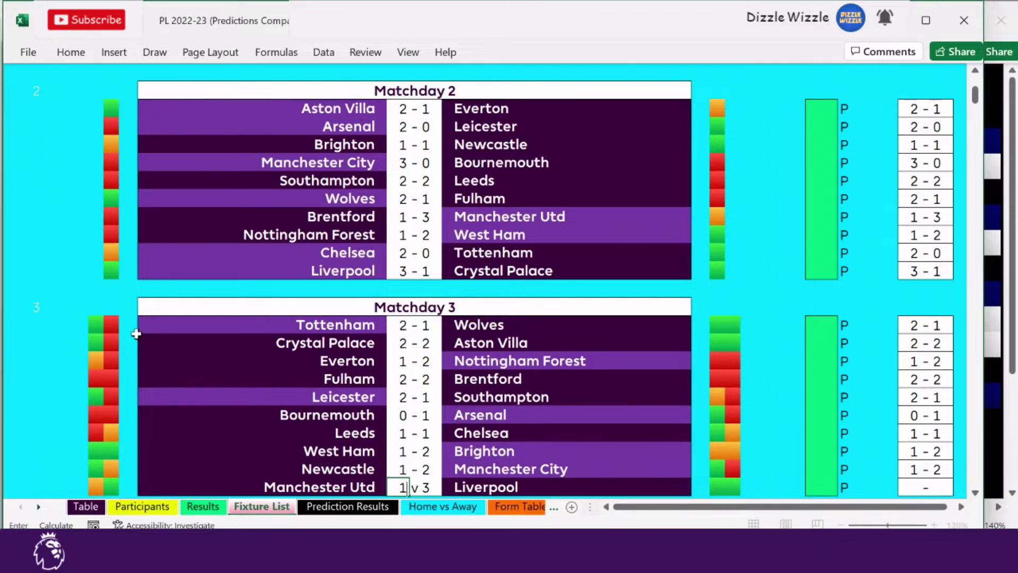
{"action": "key", "text": "Return"}
Enter the Matchday 4 score Southampton 0-3 Manchester Utd
{"action": "key", "text": "Down"}
{"action": "key", "text": "Down"}
{"action": "key", "text": "Down"}
{"action": "key", "text": "Down"}
{"action": "key", "text": "Down"}
{"action": "key", "text": "Down"}
{"action": "key", "text": "Down"}
{"action": "key", "text": "Down"}
{"action": "key", "text": "Down"}
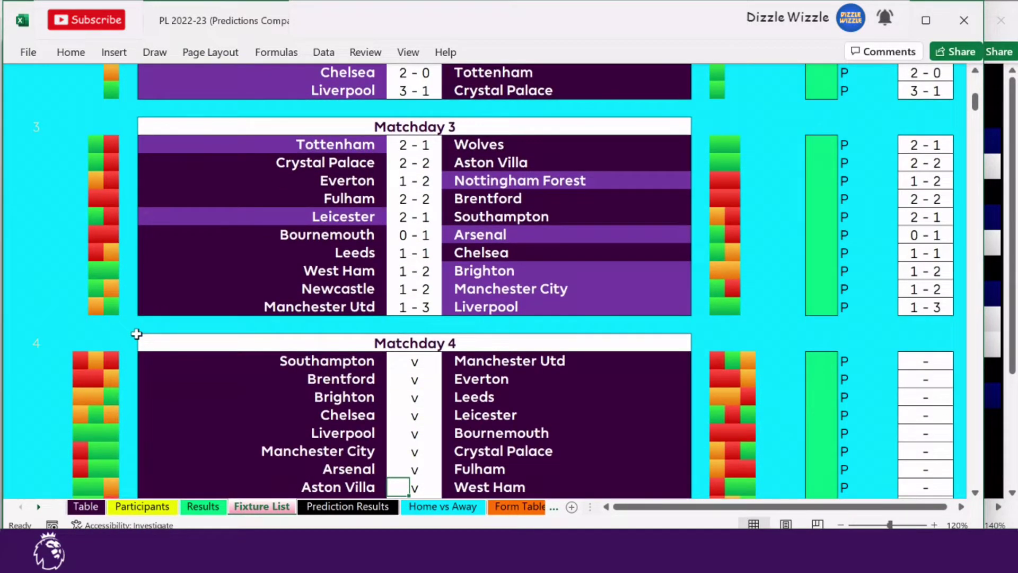
{"action": "key", "text": "Up"}
{"action": "key", "text": "Up"}
{"action": "key", "text": "Up"}
{"action": "key", "text": "Up"}
{"action": "key", "text": "Up"}
{"action": "key", "text": "Up"}
{"action": "key", "text": "Up"}
{"action": "key", "text": "Right"}
{"action": "key", "text": "Right"}
{"action": "type", "text": "3"}
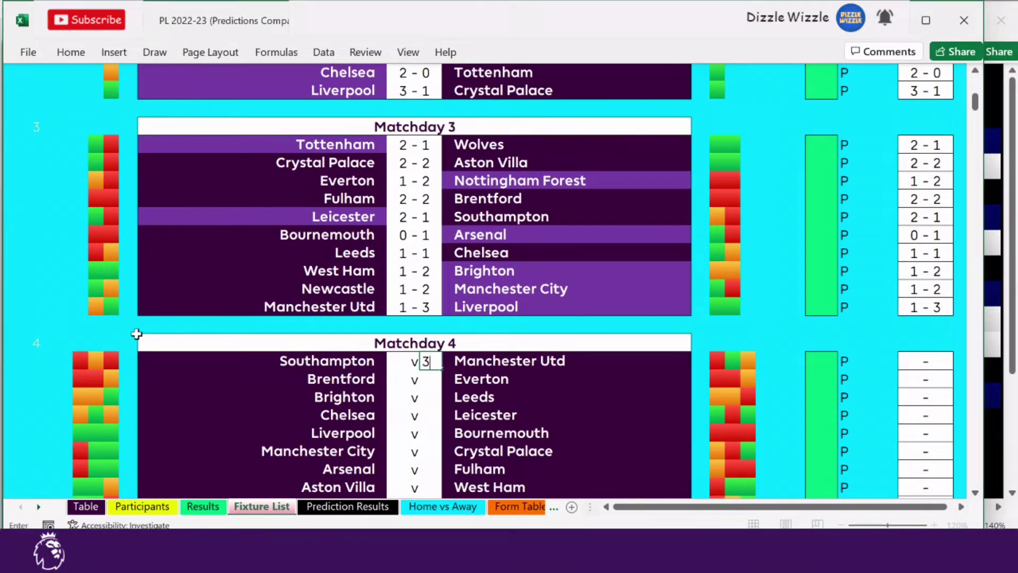
{"action": "key", "text": "Left"}
{"action": "key", "text": "Left"}
{"action": "type", "text": "0"}
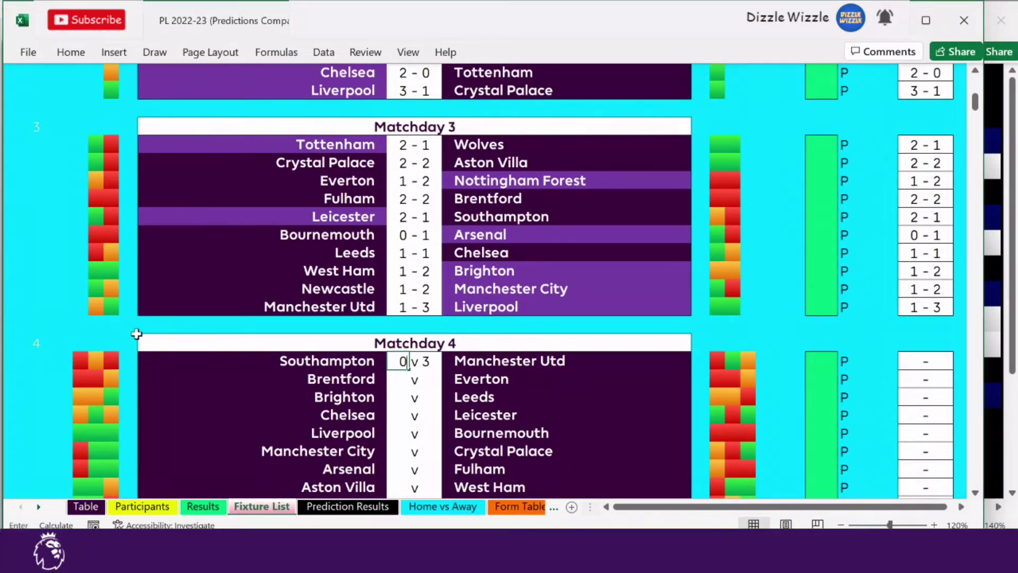
{"action": "key", "text": "BackSpace"}
{"action": "type", "text": "0"}
{"action": "key", "text": "Return"}
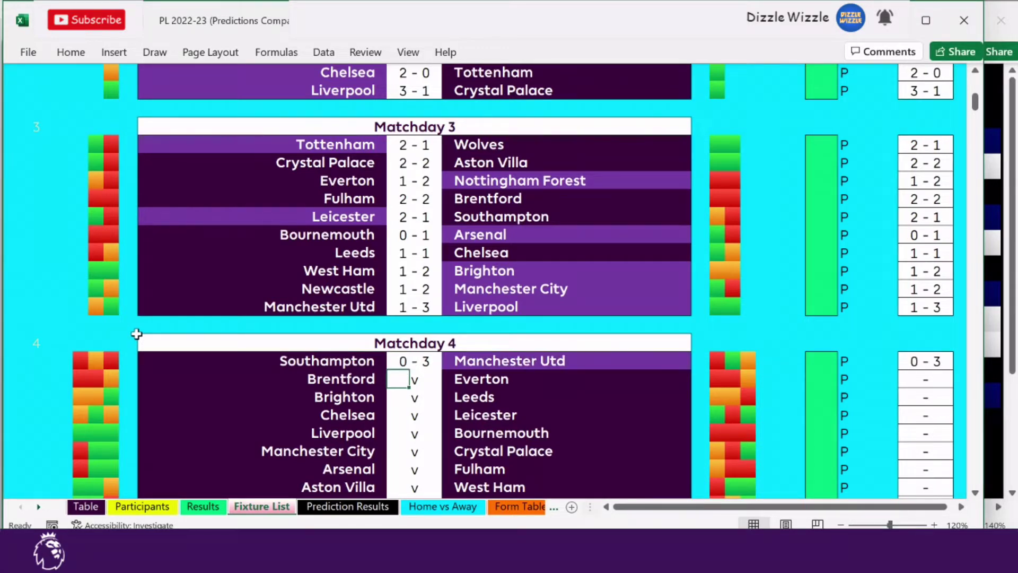
Enter the Matchday 4 scores Brentford 0-2 Everton and Brighton 0-2 Leeds
{"action": "key", "text": "Right"}
{"action": "type", "text": "2"}
{"action": "key", "text": "Left"}
{"action": "type", "text": "0"}
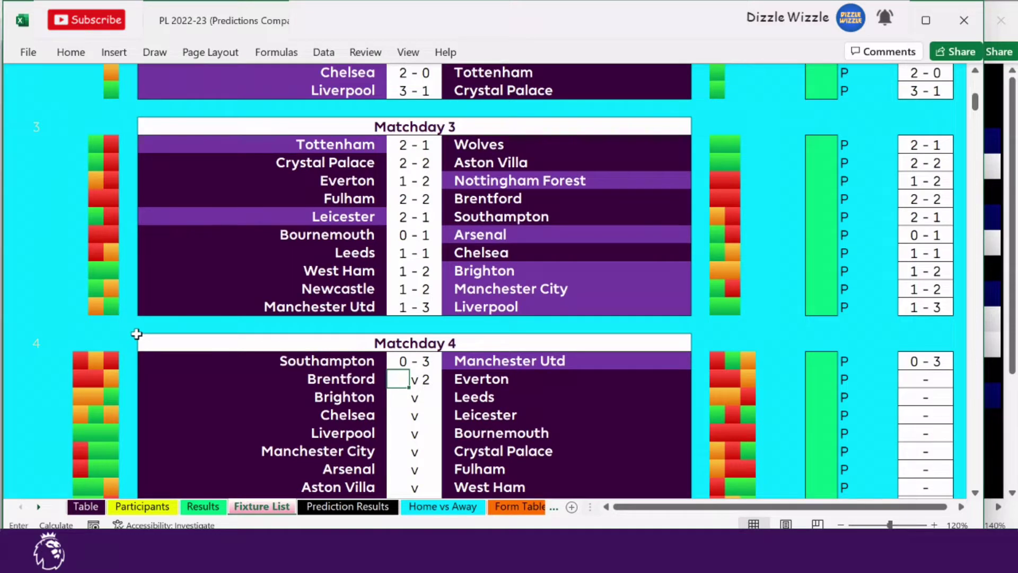
{"action": "key", "text": "Return"}
{"action": "type", "text": "2"}
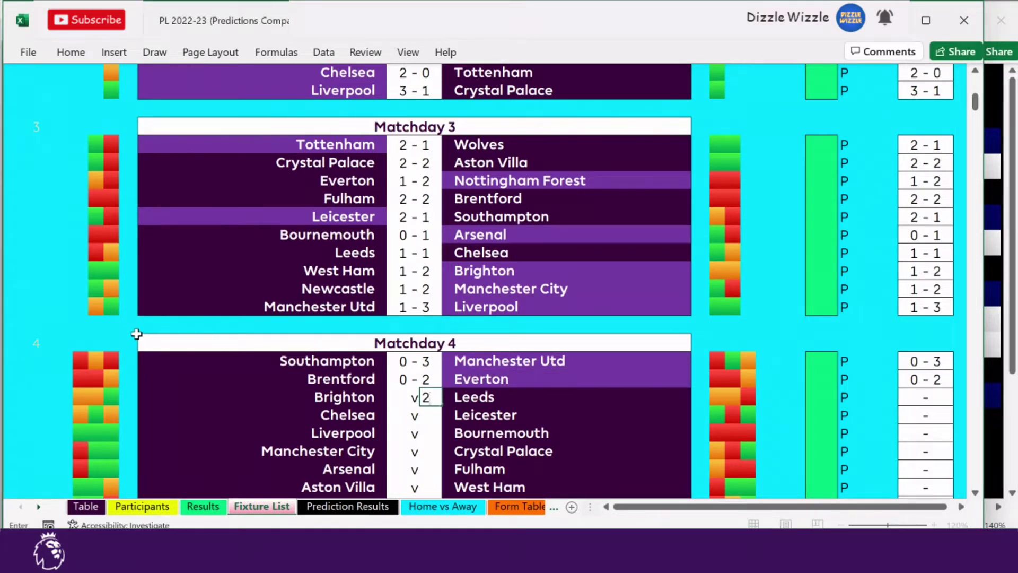
{"action": "key", "text": "Left"}
{"action": "type", "text": "0"}
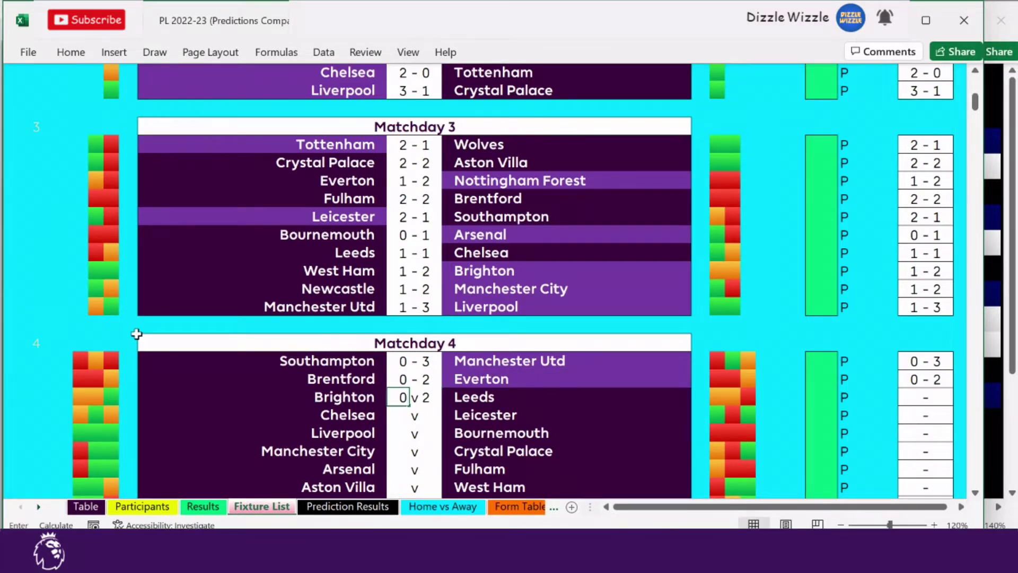
{"action": "key", "text": "Return"}
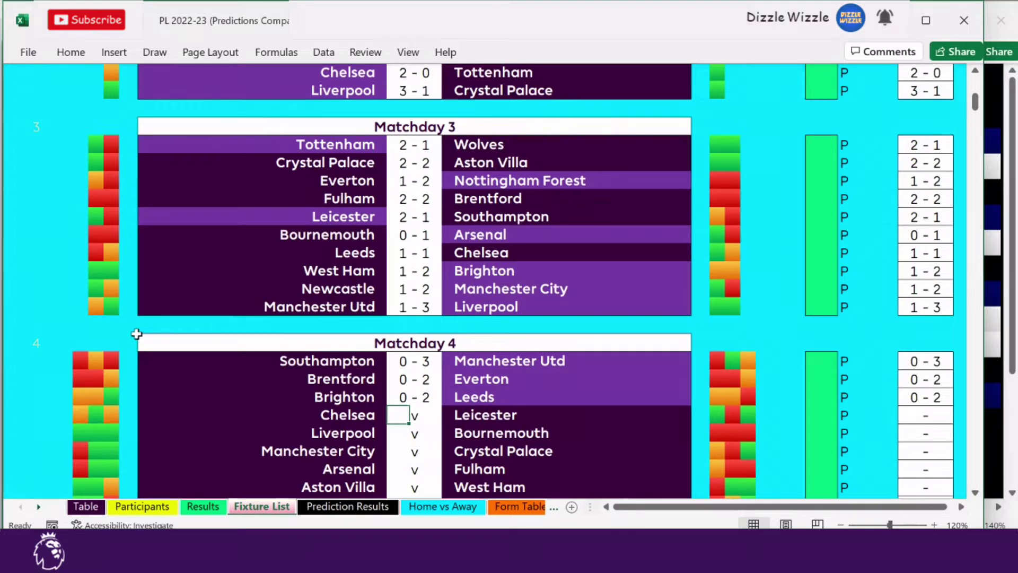
Enter the Matchday 4 scores Chelsea 2-1 Leicester and Liverpool 3-1 Bournemouth
{"action": "type", "text": "2"}
{"action": "key", "text": "Right"}
{"action": "type", "text": "1"}
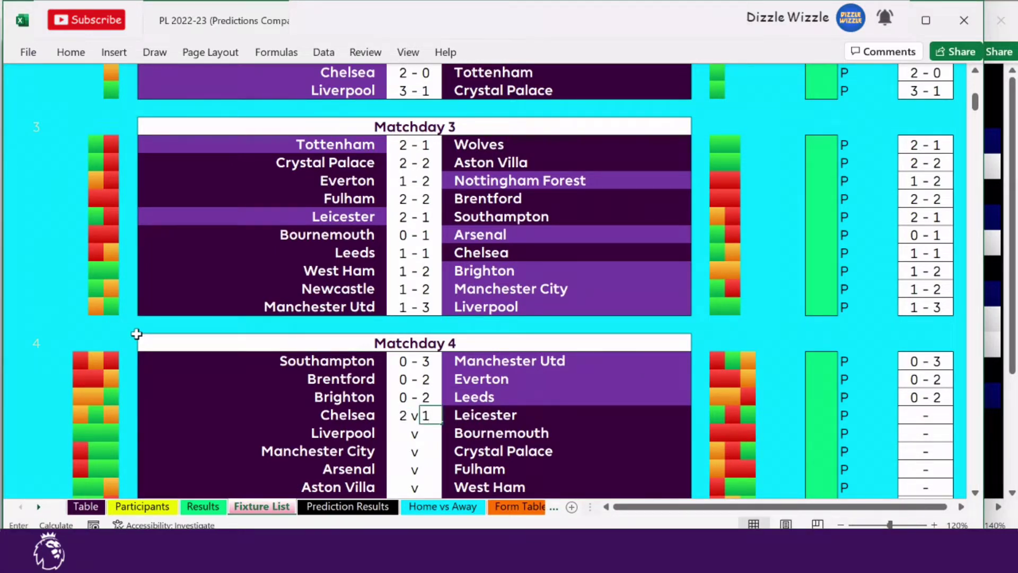
{"action": "key", "text": "Return"}
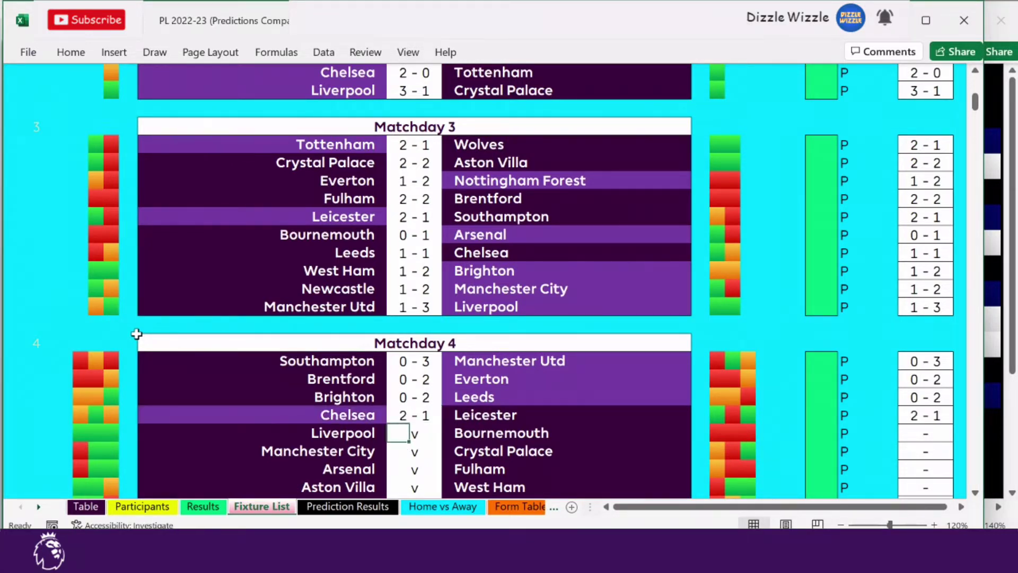
{"action": "type", "text": "3"}
{"action": "key", "text": "Right"}
{"action": "type", "text": "1"}
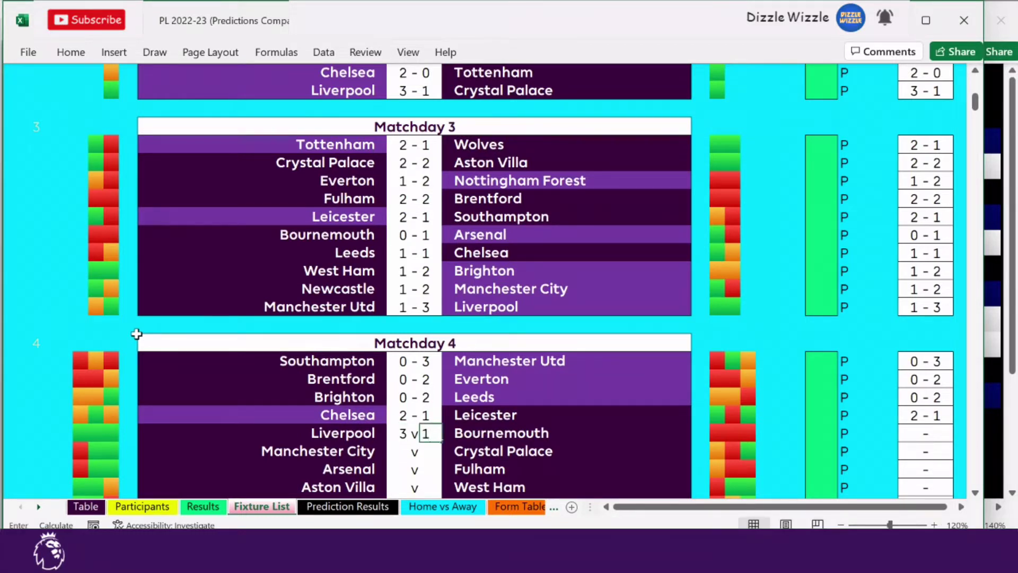
{"action": "key", "text": "Return"}
Enter the Matchday 4 scores Manchester City 2-0 Crystal Palace and Arsenal 3-0 Fulham
{"action": "key", "text": "Left"}
{"action": "key", "text": "Left"}
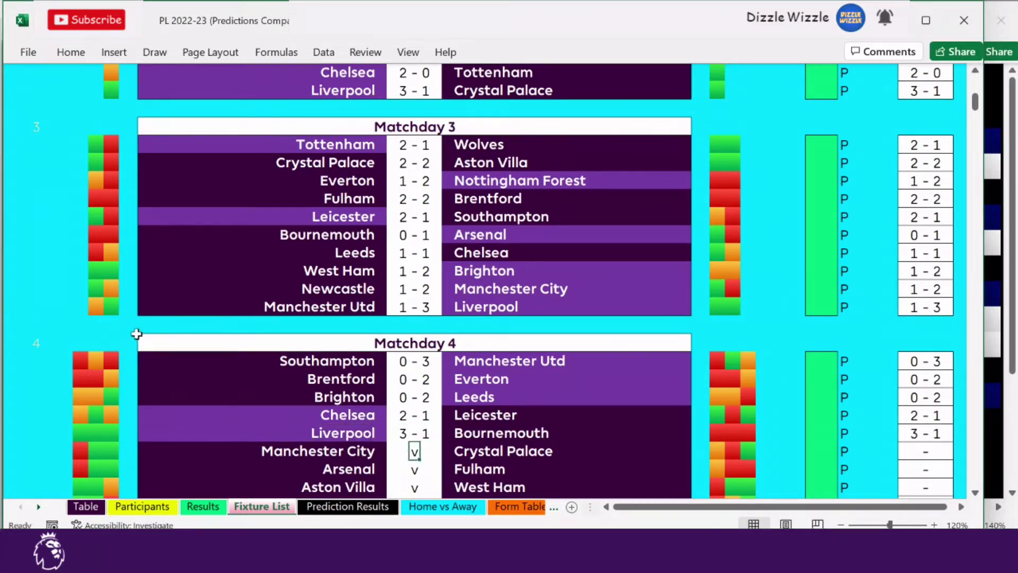
{"action": "type", "text": "2"}
{"action": "key", "text": "Right"}
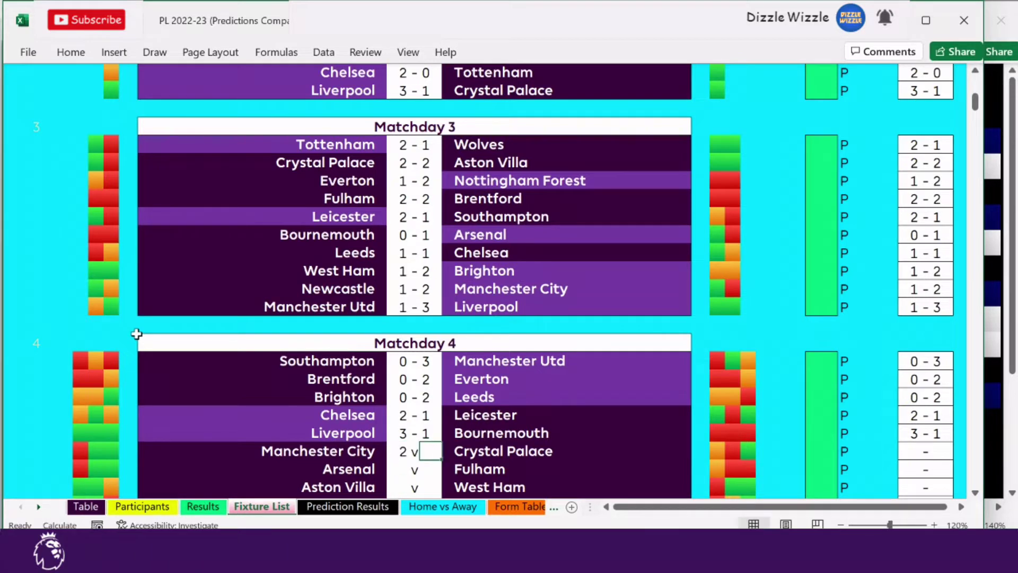
{"action": "type", "text": "0"}
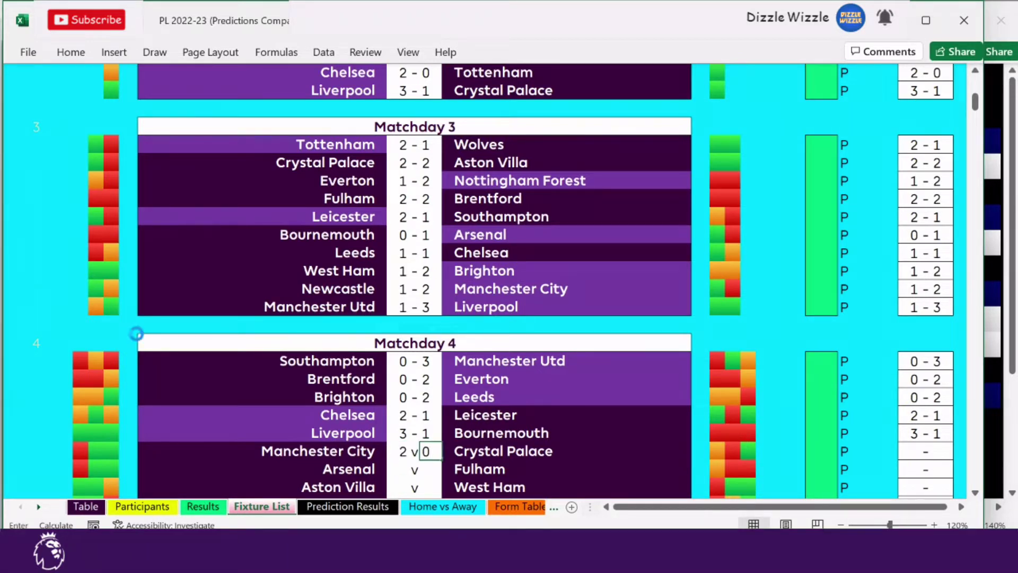
{"action": "key", "text": "Return"}
{"action": "key", "text": "Left"}
{"action": "key", "text": "Left"}
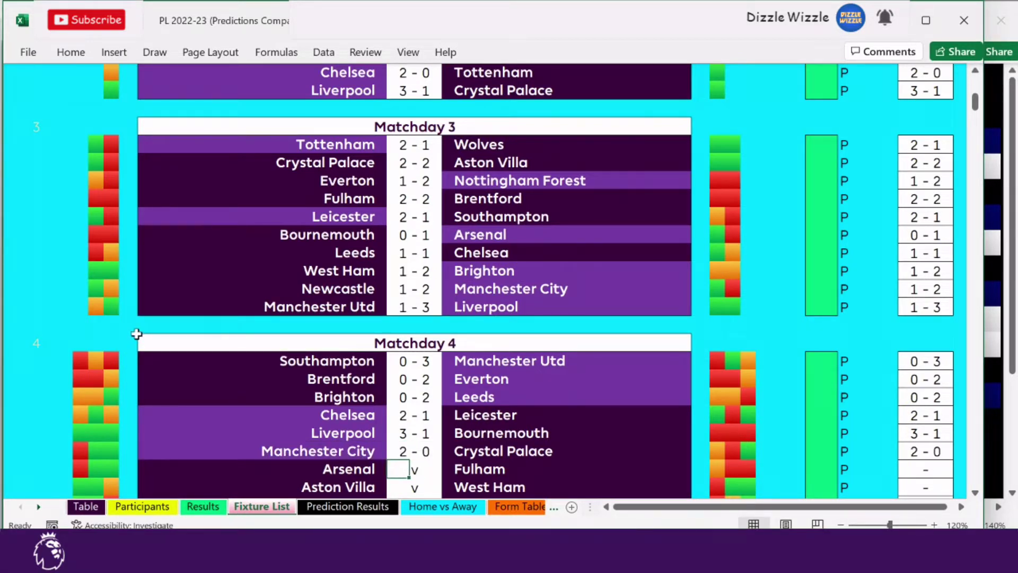
{"action": "type", "text": "3"}
{"action": "key", "text": "Right"}
{"action": "type", "text": "0"}
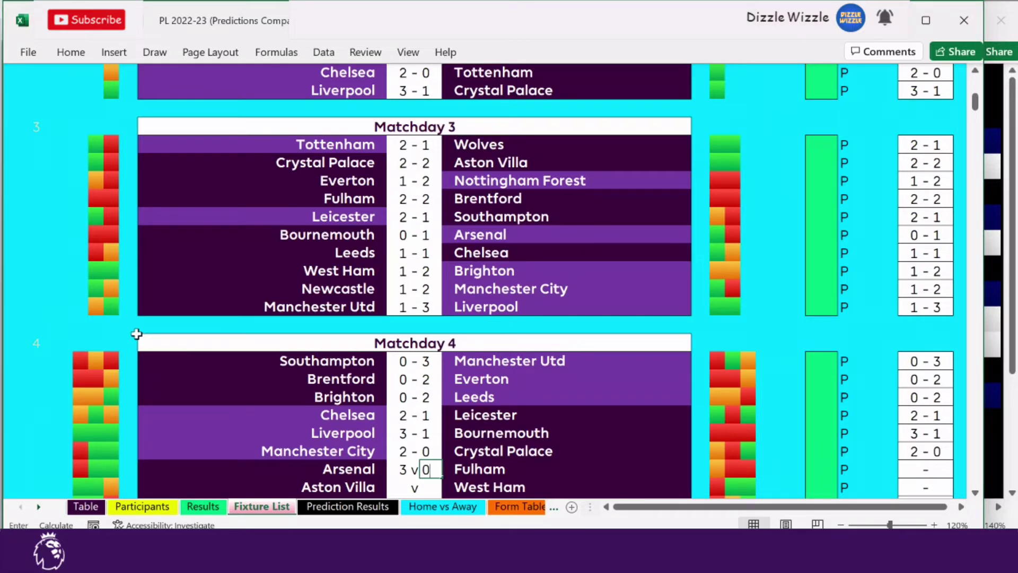
{"action": "type", "text": "0"}
{"action": "key", "text": "Return"}
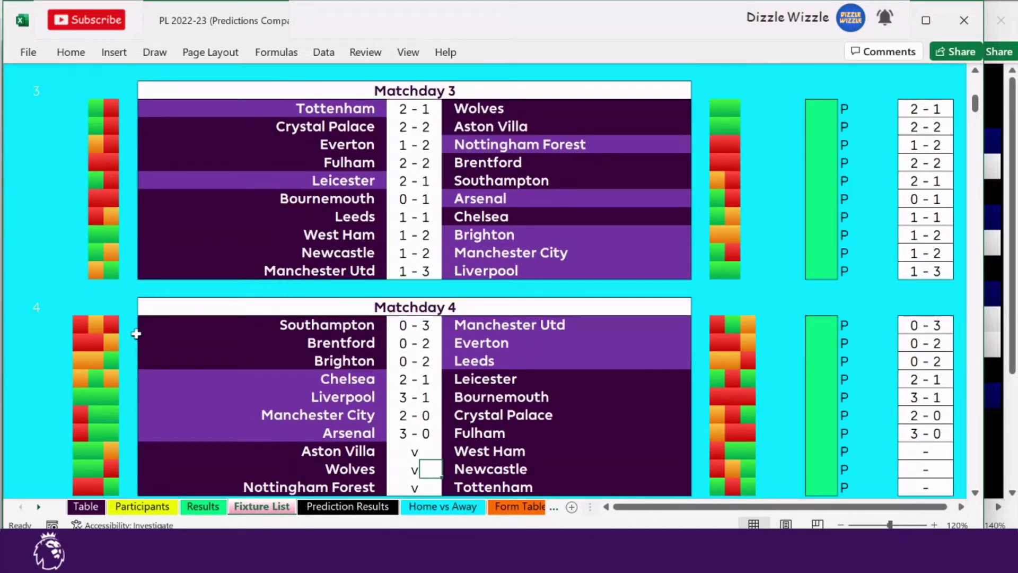
Enter the Matchday 4 score Aston Villa 1-2 West Ham
{"action": "key", "text": "Left"}
{"action": "key", "text": "Left"}
{"action": "key", "text": "Right"}
{"action": "type", "text": "2"}
{"action": "key", "text": "BackSpace"}
{"action": "type", "text": "2"}
{"action": "key", "text": "Left"}
{"action": "type", "text": "1"}
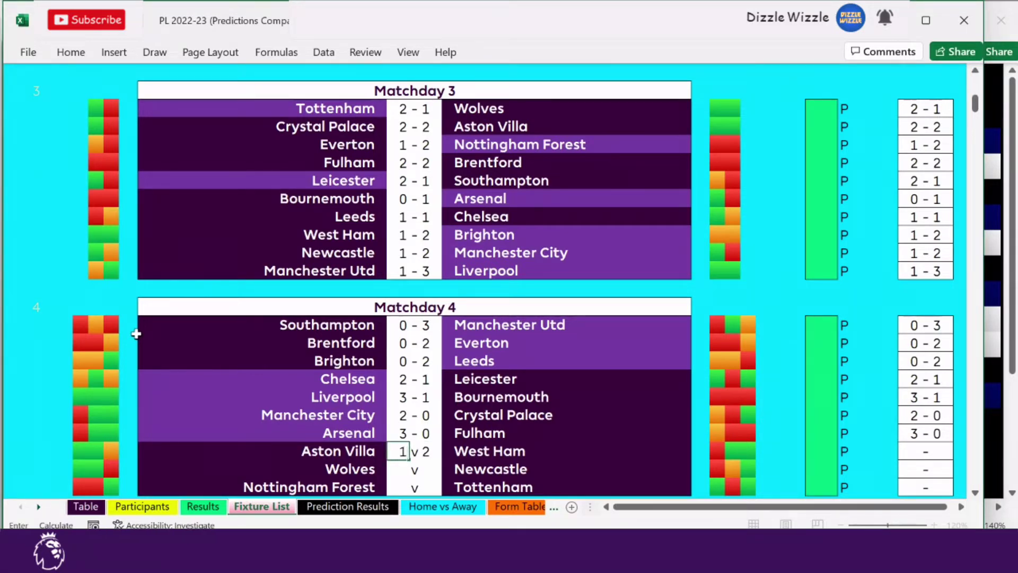
{"action": "key", "text": "Return"}
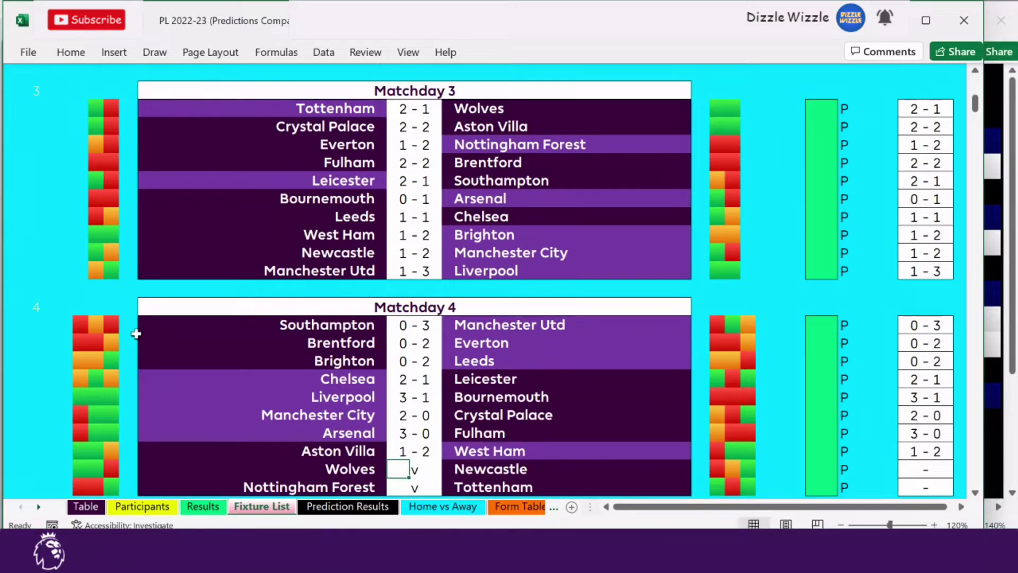
Complete Matchday 4 with the scores Wolves 2-2 Newcastle and Nottingham Forest 2-1 Tottenham
{"action": "type", "text": "2"}
{"action": "key", "text": "Right"}
{"action": "type", "text": "2"}
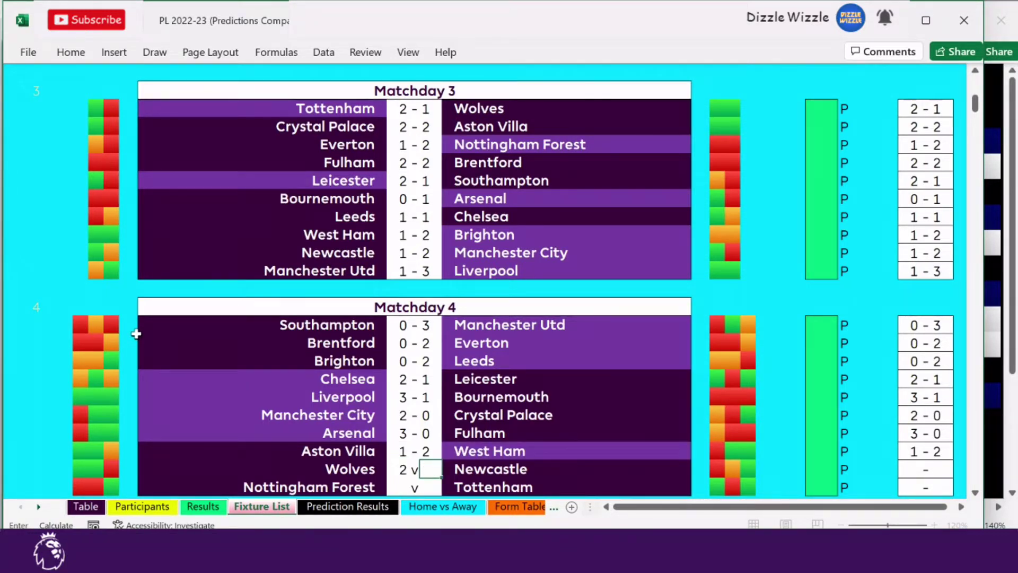
{"action": "key", "text": "Return"}
{"action": "key", "text": "Left"}
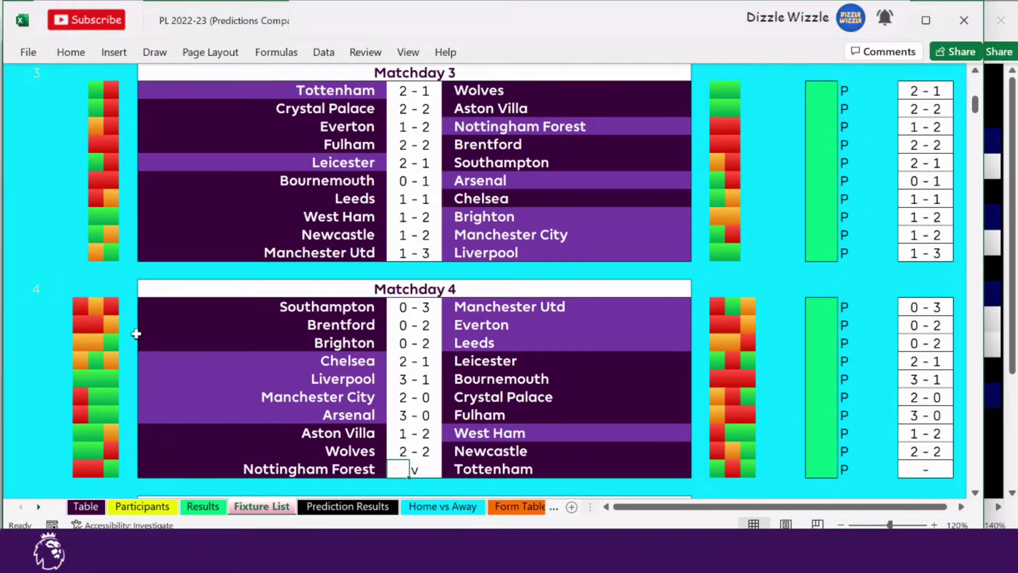
{"action": "type", "text": "2"}
{"action": "key", "text": "Right"}
{"action": "type", "text": "1"}
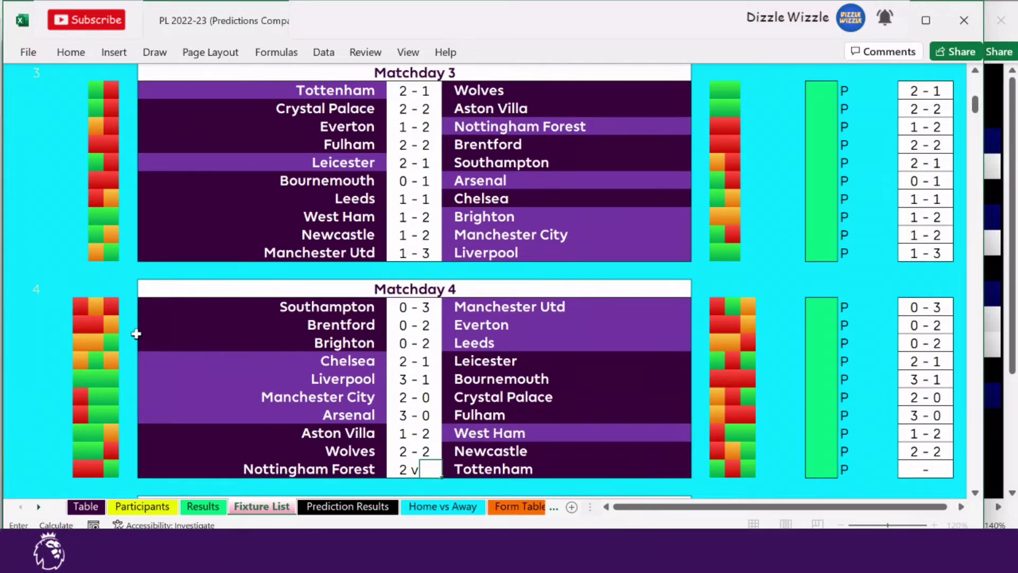
{"action": "key", "text": "Return"}
Enter the Matchday 5 score Crystal Palace 1-2 Brentford
{"action": "key", "text": "Return"}
{"action": "key", "text": "Return"}
{"action": "key", "text": "Return"}
{"action": "key", "text": "Return"}
{"action": "key", "text": "Return"}
{"action": "key", "text": "Return"}
{"action": "key", "text": "Return"}
{"action": "key", "text": "Return"}
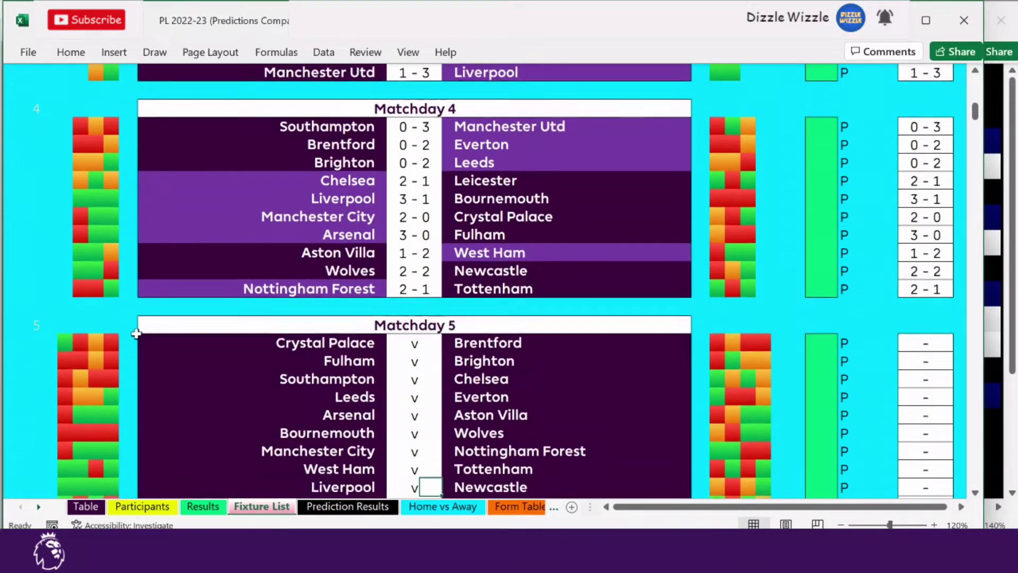
{"action": "key", "text": "Up"}
{"action": "key", "text": "Up"}
{"action": "key", "text": "Up"}
{"action": "key", "text": "Up"}
{"action": "key", "text": "Up"}
{"action": "key", "text": "Up"}
{"action": "type", "text": "2"}
{"action": "key", "text": "Left"}
{"action": "type", "text": "1"}
{"action": "key", "text": "Return"}
Enter the Matchday 5 score Fulham 0-3 Brighton
{"action": "key", "text": "Right"}
{"action": "type", "text": "3"}
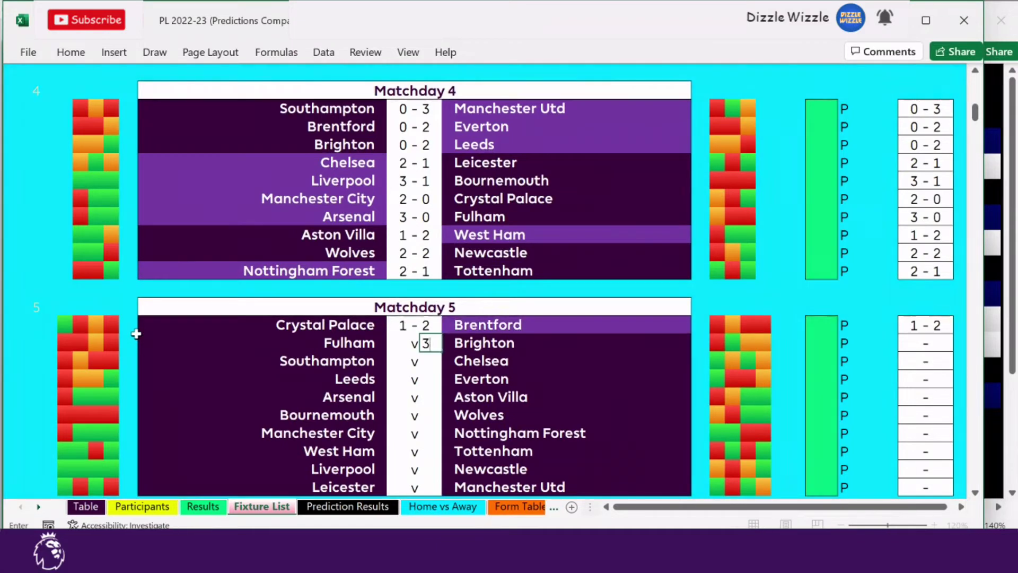
{"action": "key", "text": "Left"}
{"action": "type", "text": "0"}
{"action": "key", "text": "Return"}
Enter the Matchday 5 scores Southampton 1-2 Chelsea and Leeds 2-1 Everton
{"action": "key", "text": "Right"}
{"action": "type", "text": "2"}
{"action": "key", "text": "Left"}
{"action": "type", "text": "1 - 2"}
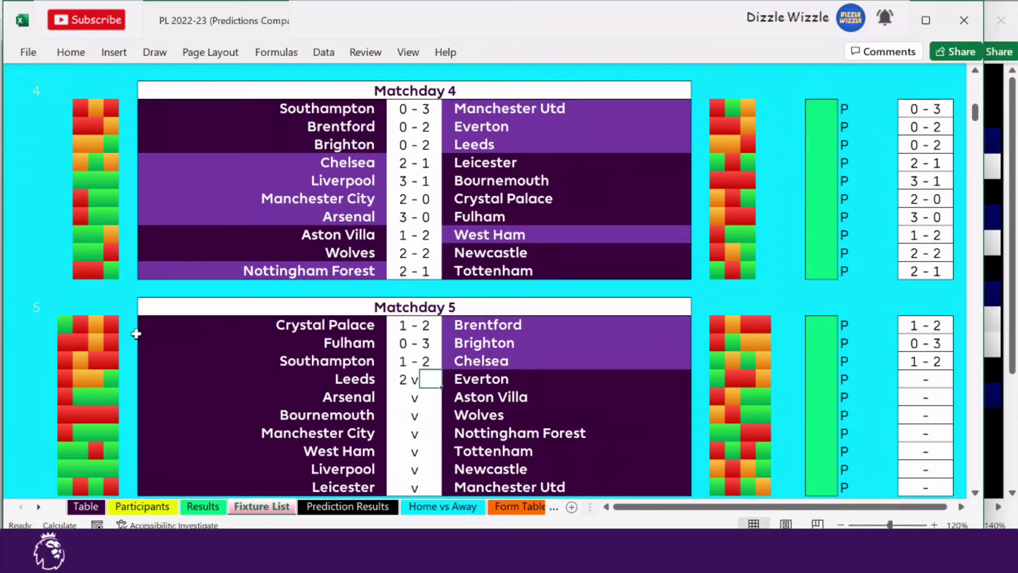
{"action": "key", "text": "Return"}
{"action": "key", "text": "Right"}
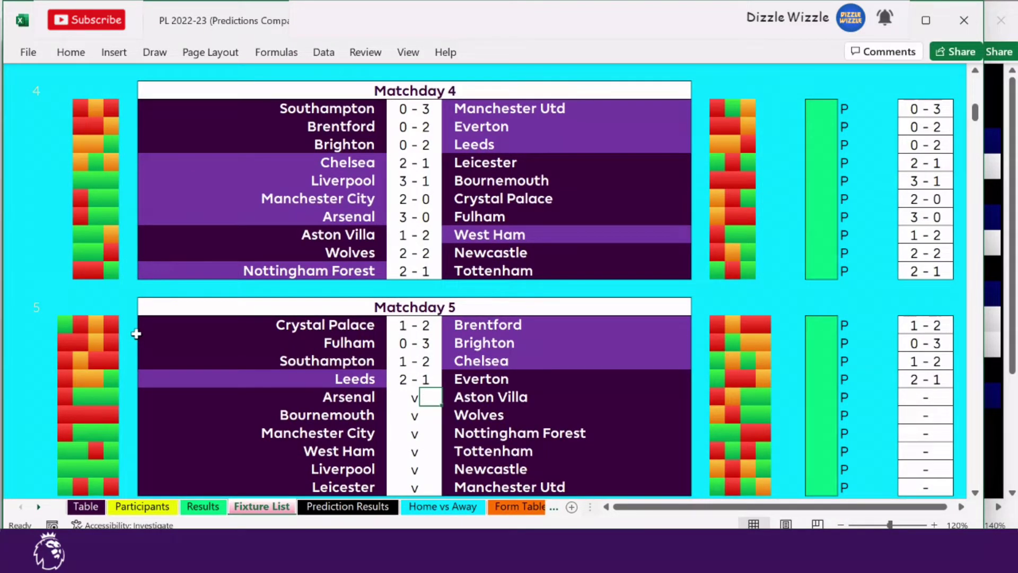
Enter the Matchday 5 scores Arsenal 0-1 Aston Villa and Bournemouth 2-1 Wolves
{"action": "type", "text": "1"}
{"action": "key", "text": "Left"}
{"action": "type", "text": "0"}
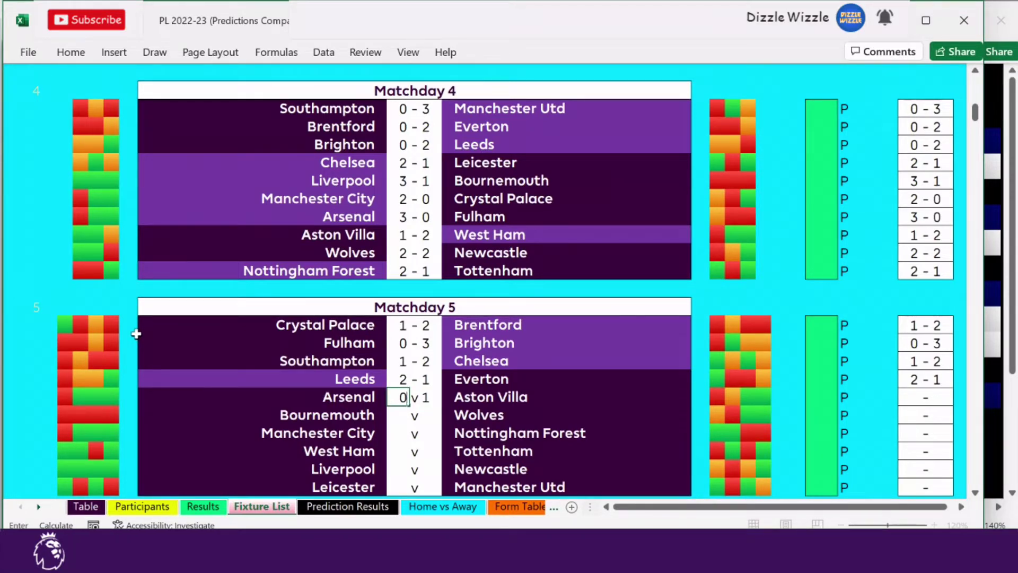
{"action": "key", "text": "Return"}
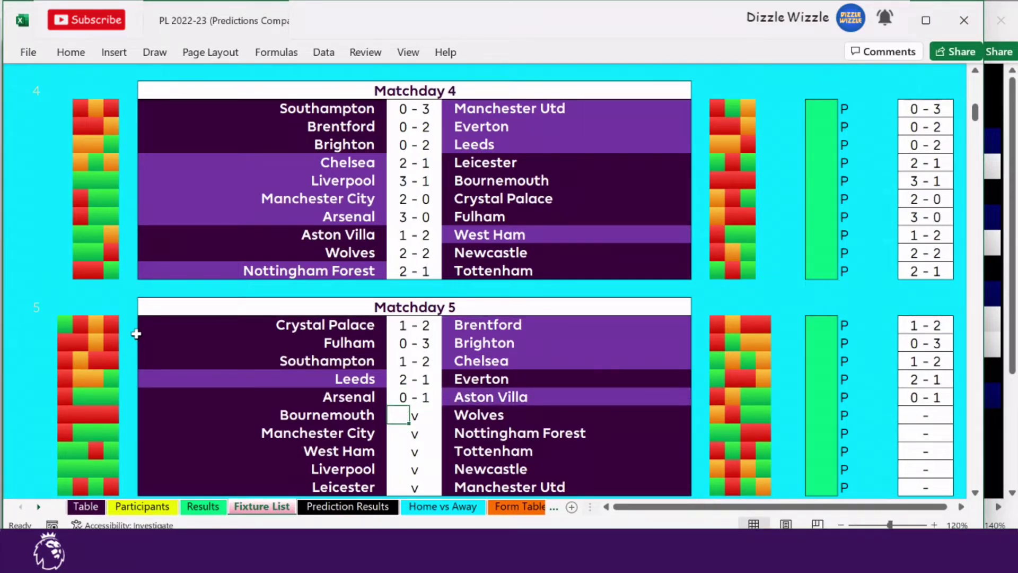
{"action": "type", "text": "2"}
{"action": "key", "text": "Right"}
{"action": "type", "text": "1"}
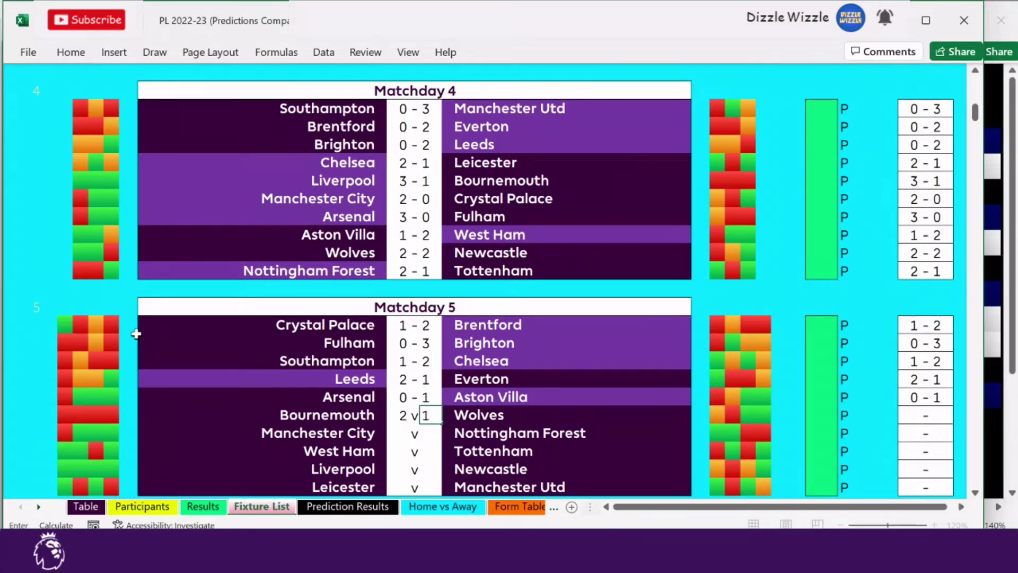
{"action": "key", "text": "Return"}
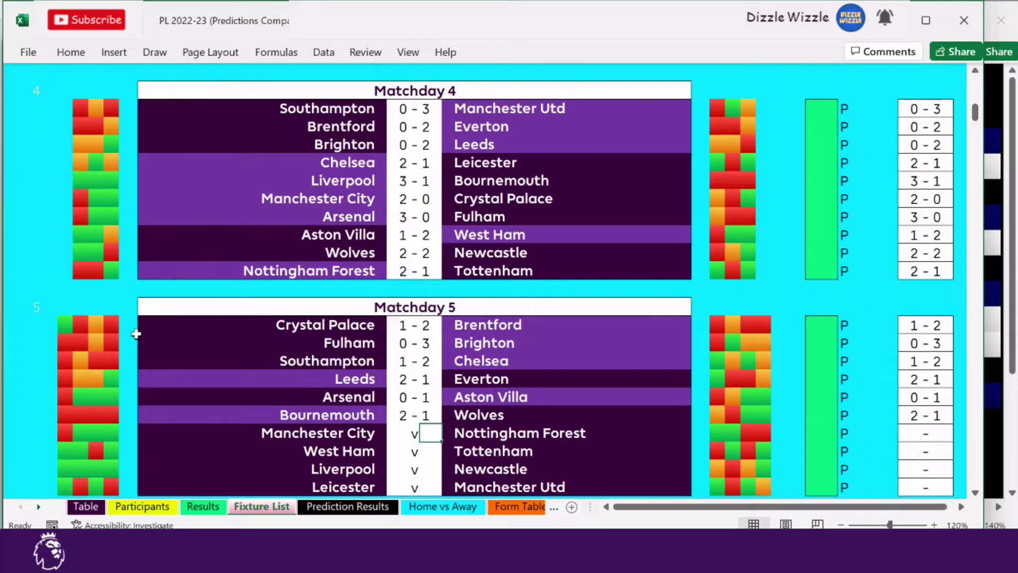
Enter the Matchday 5 scores Manchester City 0-2 Nottingham Forest and West Ham 2-1 Tottenham
{"action": "type", "text": "2"}
{"action": "key", "text": "Left"}
{"action": "type", "text": "0"}
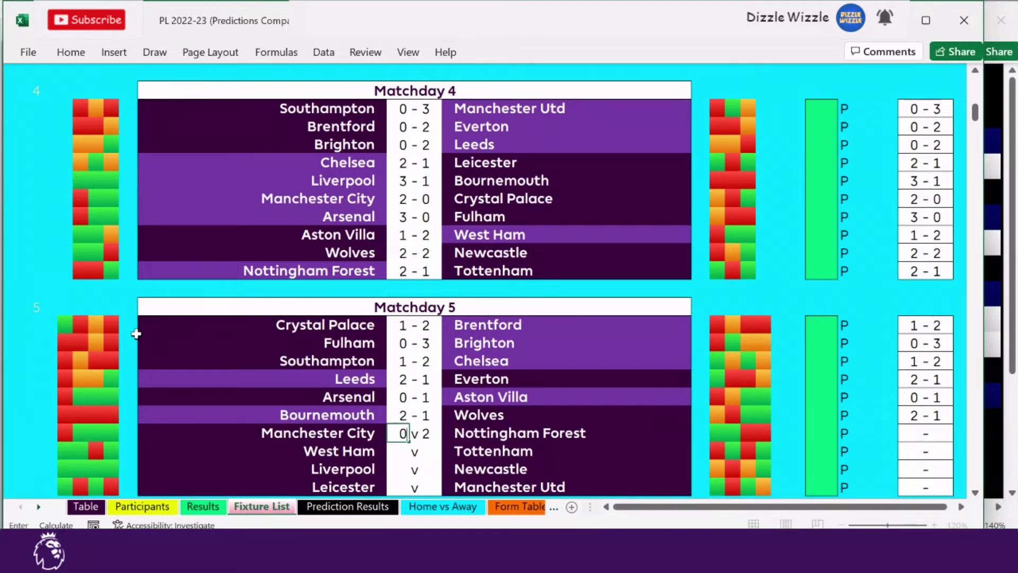
{"action": "key", "text": "Return"}
{"action": "type", "text": "2"}
{"action": "key", "text": "Right"}
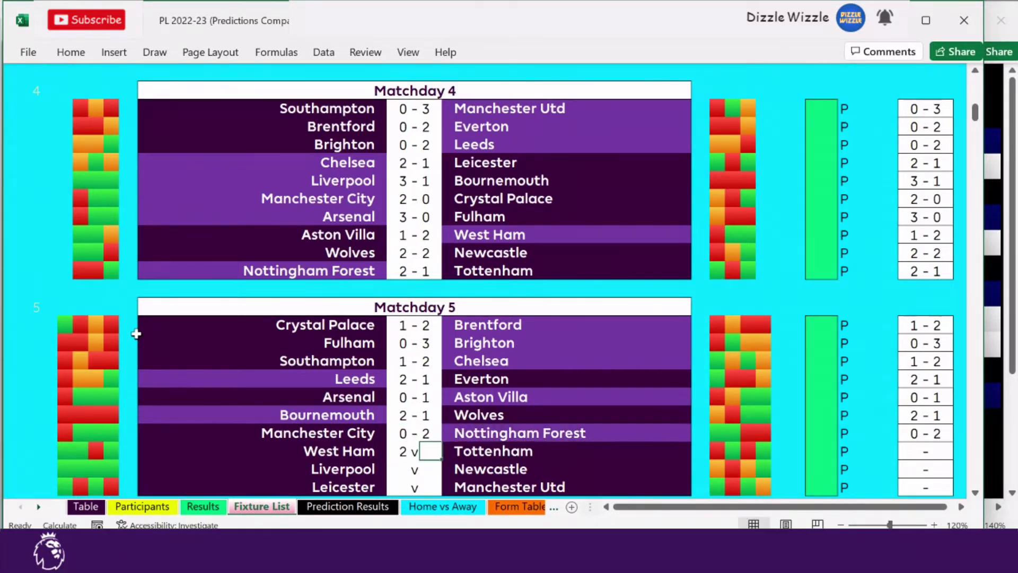
{"action": "type", "text": "1"}
{"action": "key", "text": "Return"}
Complete Matchday 5 with the scores Liverpool 2-2 Newcastle and Leicester 1-2 Manchester Utd
{"action": "key", "text": "Left"}
{"action": "type", "text": "2"}
{"action": "key", "text": "Right"}
{"action": "type", "text": "2"}
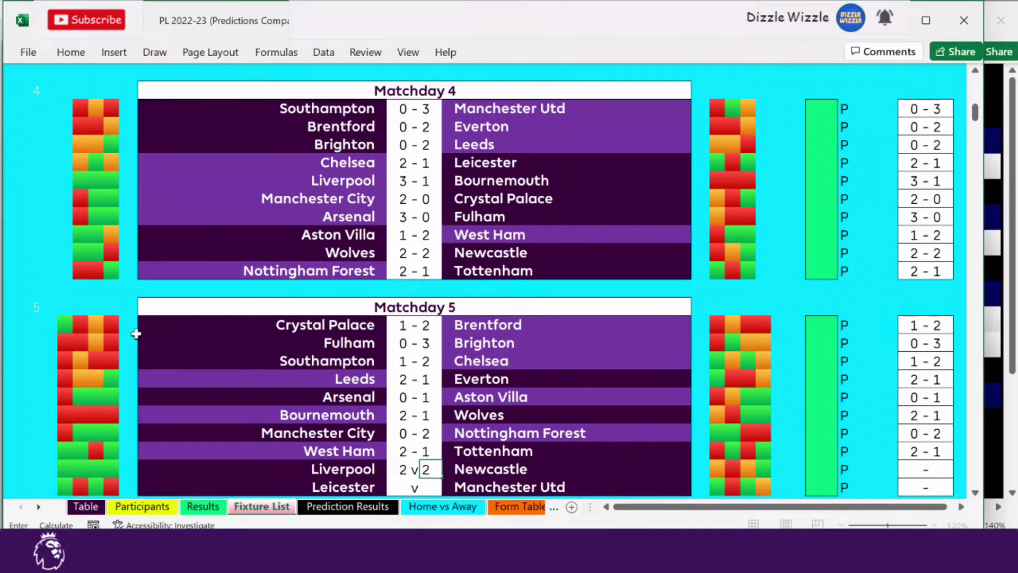
{"action": "key", "text": "Return"}
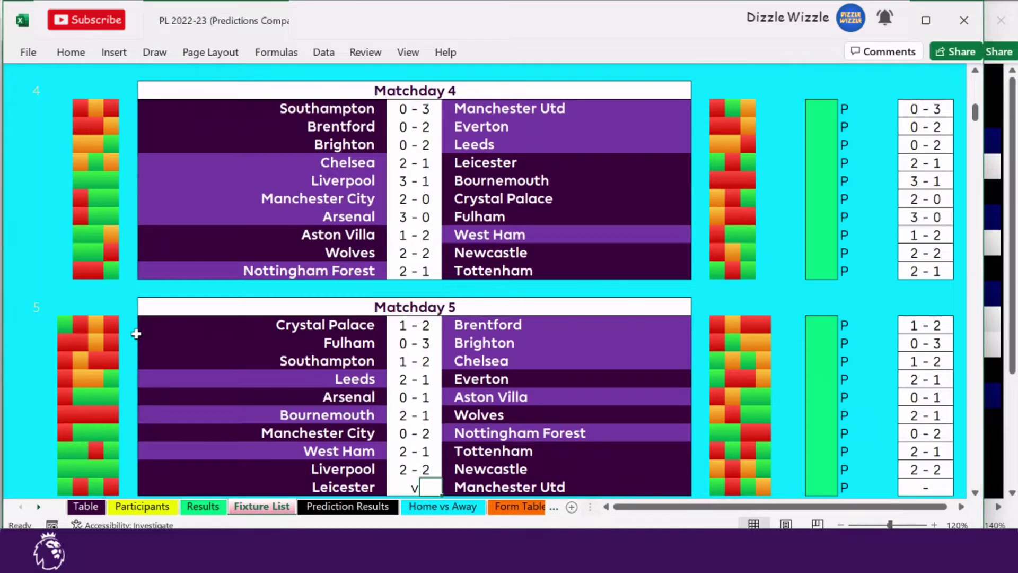
{"action": "type", "text": "2"}
{"action": "key", "text": "Left"}
{"action": "type", "text": "1"}
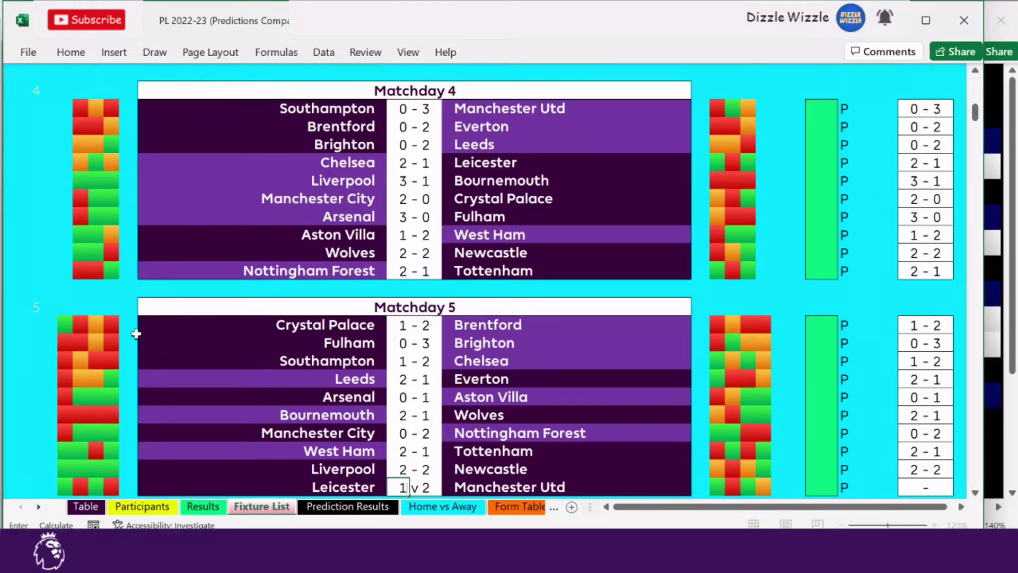
Enter the Matchday 6 scores Everton 1-0 Liverpool and Brentford 0-1 Leeds
{"action": "key", "text": "Return"}
{"action": "key", "text": "Down"}
{"action": "key", "text": "Down"}
{"action": "key", "text": "Down"}
{"action": "key", "text": "Down"}
{"action": "key", "text": "Down"}
{"action": "key", "text": "Down"}
{"action": "key", "text": "Down"}
{"action": "key", "text": "Down"}
{"action": "key", "text": "Down"}
{"action": "key", "text": "Down"}
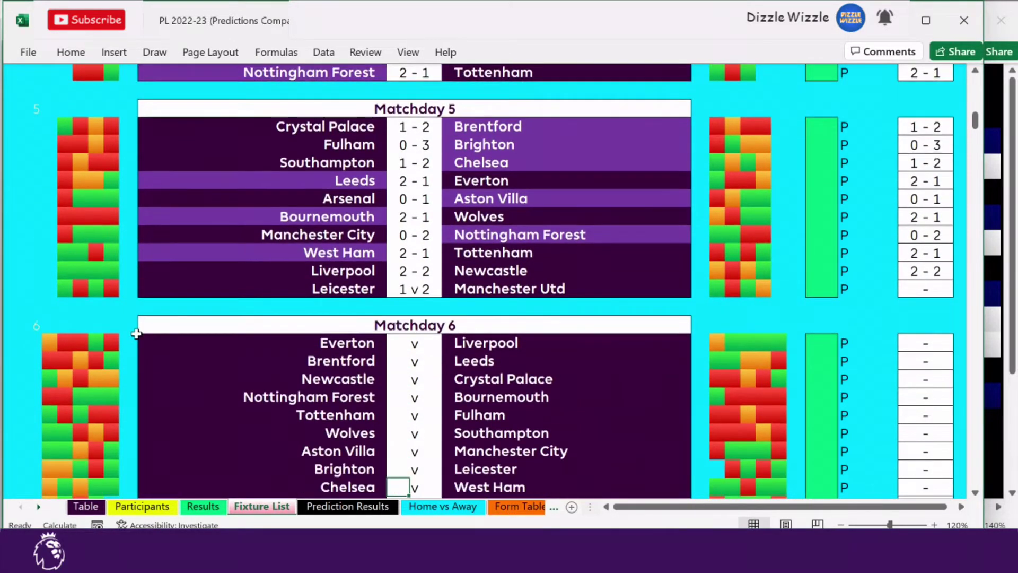
{"action": "key", "text": "Up"}
{"action": "key", "text": "Up"}
{"action": "key", "text": "Up"}
{"action": "key", "text": "Up"}
{"action": "key", "text": "Up"}
{"action": "key", "text": "Up"}
{"action": "key", "text": "Up"}
{"action": "key", "text": "Up"}
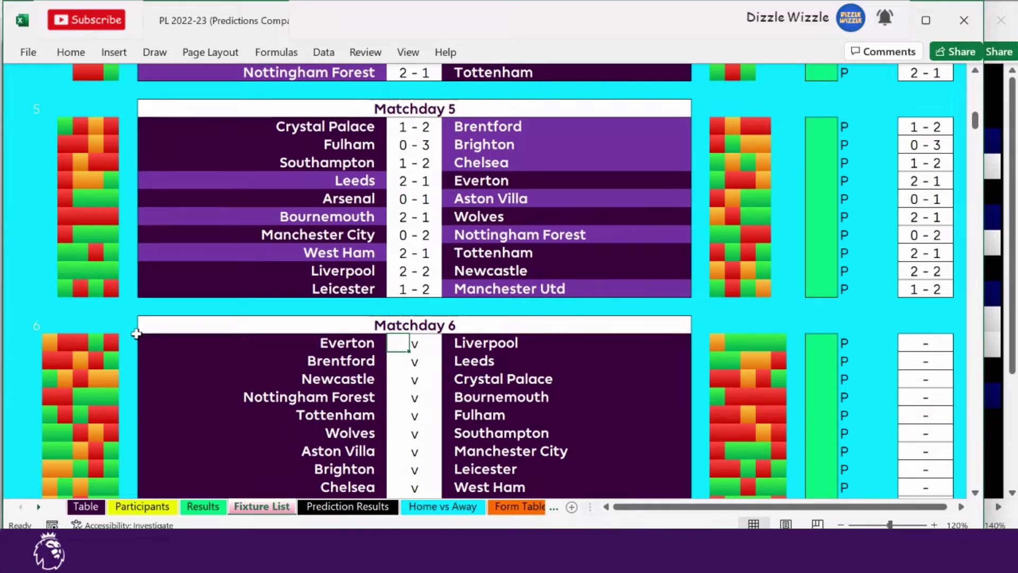
{"action": "type", "text": "1"}
{"action": "key", "text": "Tab"}
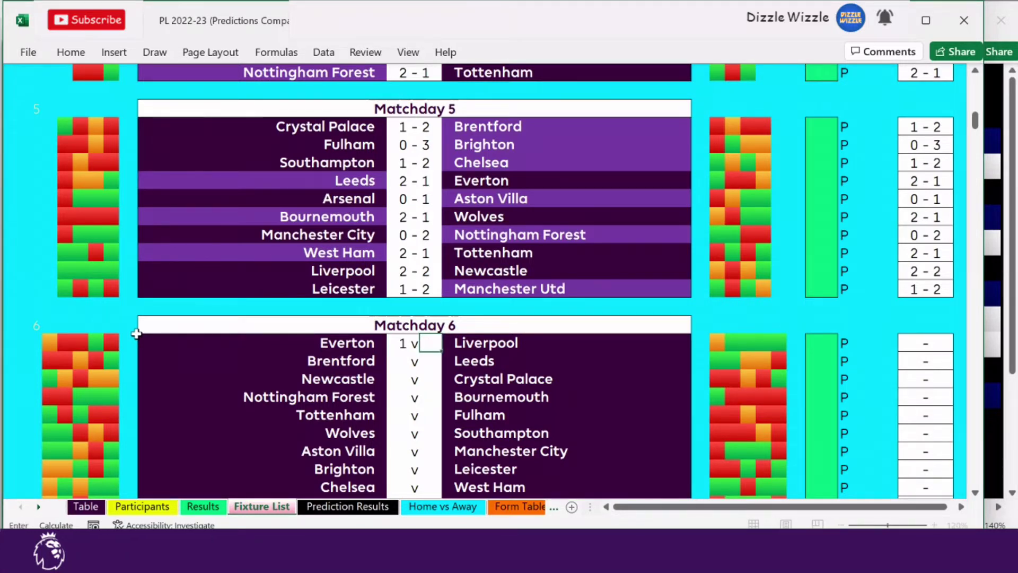
{"action": "type", "text": "0"}
{"action": "key", "text": "Return"}
{"action": "type", "text": "0"}
{"action": "key", "text": "Tab"}
{"action": "type", "text": "1"}
{"action": "key", "text": "Return"}
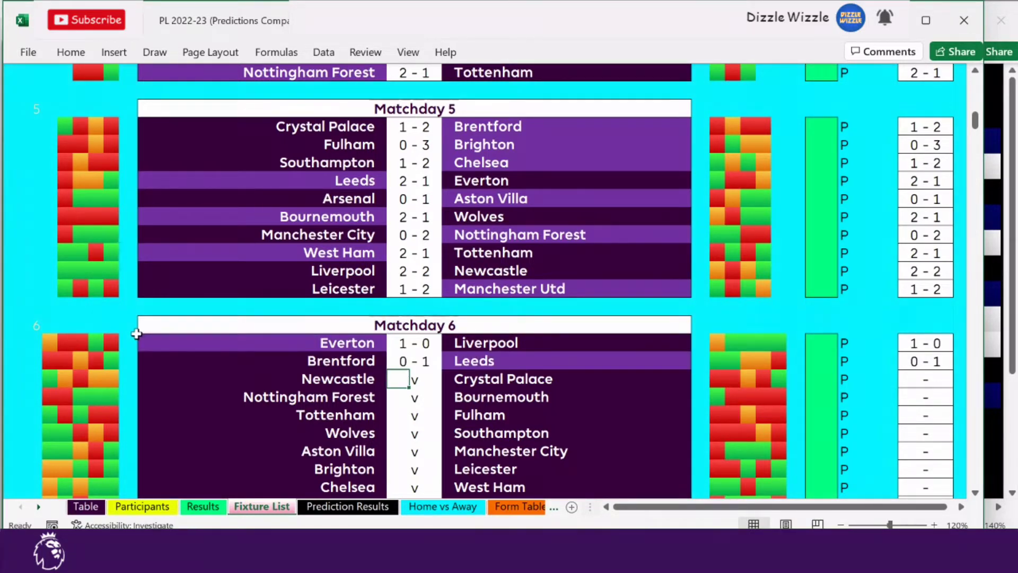
Enter the Matchday 6 scores Newcastle 2-0 Crystal Palace and Nottingham Forest 1-1 Bournemouth
{"action": "type", "text": "2"}
{"action": "key", "text": "Tab"}
{"action": "type", "text": "0"}
{"action": "key", "text": "Return"}
{"action": "type", "text": "1"}
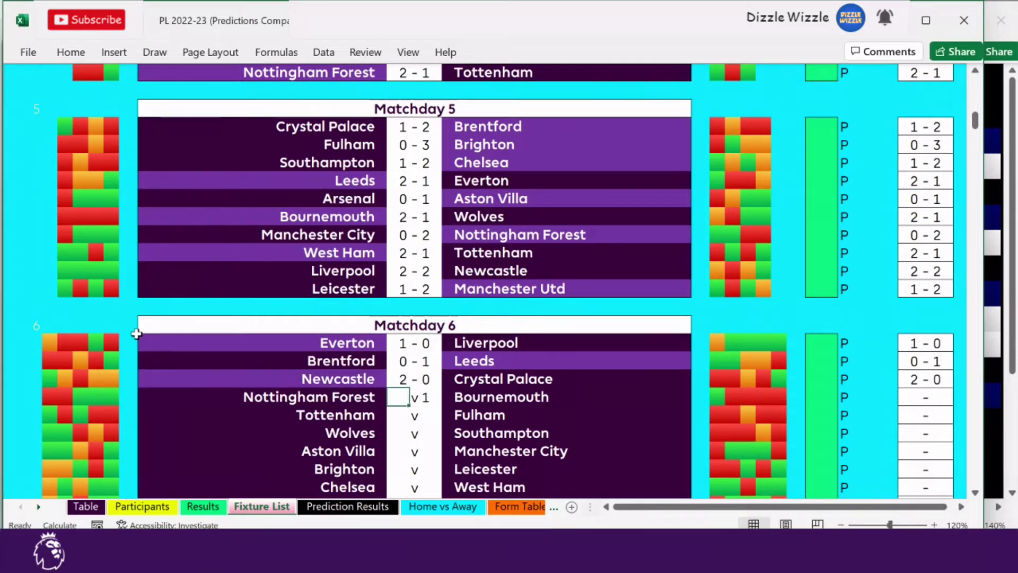
{"action": "type", "text": " - 1"}
{"action": "key", "text": "Return"}
Enter the Matchday 6 scores Tottenham 3-0 Fulham and Wolves 1-2 Southampton
{"action": "type", "text": "3"}
{"action": "key", "text": "Tab"}
{"action": "type", "text": "0"}
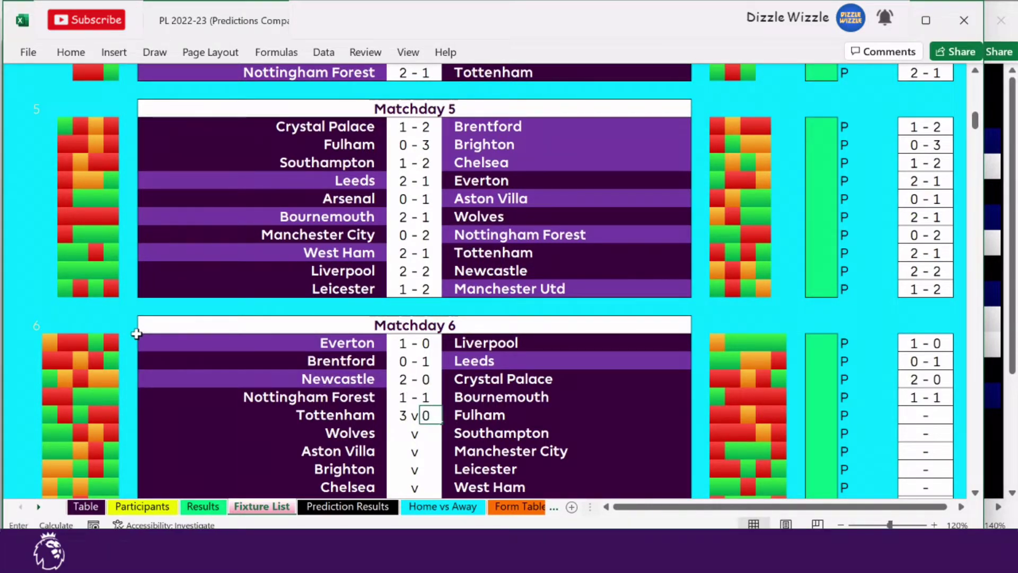
{"action": "key", "text": "Return"}
{"action": "type", "text": "2"}
{"action": "key", "text": "Left"}
{"action": "type", "text": "1"}
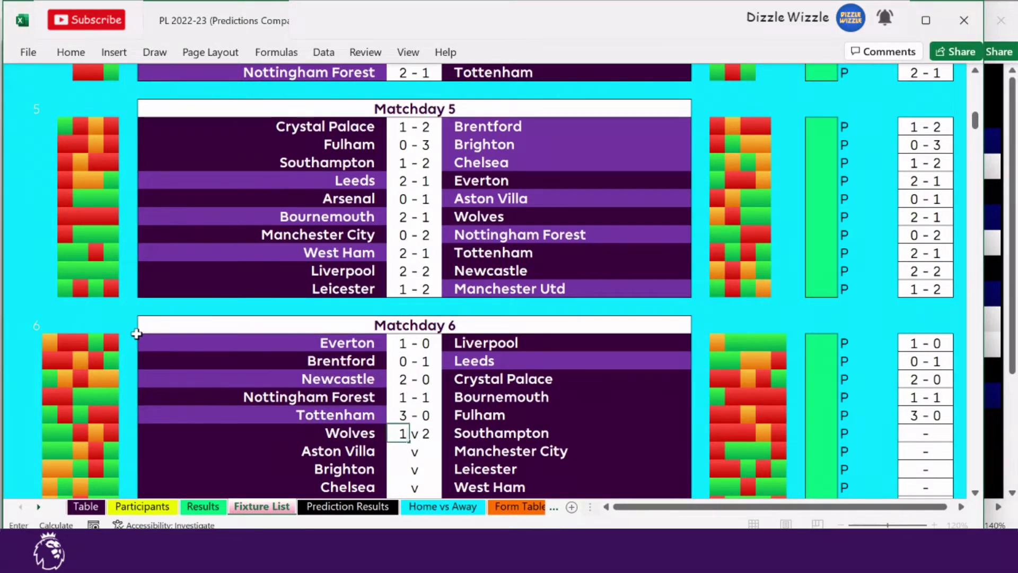
{"action": "key", "text": "Return"}
Enter the Matchday 6 scores Aston Villa 2-2 Manchester City and Brighton 2-1 Leicester
{"action": "type", "text": "2"}
{"action": "key", "text": "Tab"}
{"action": "type", "text": "2"}
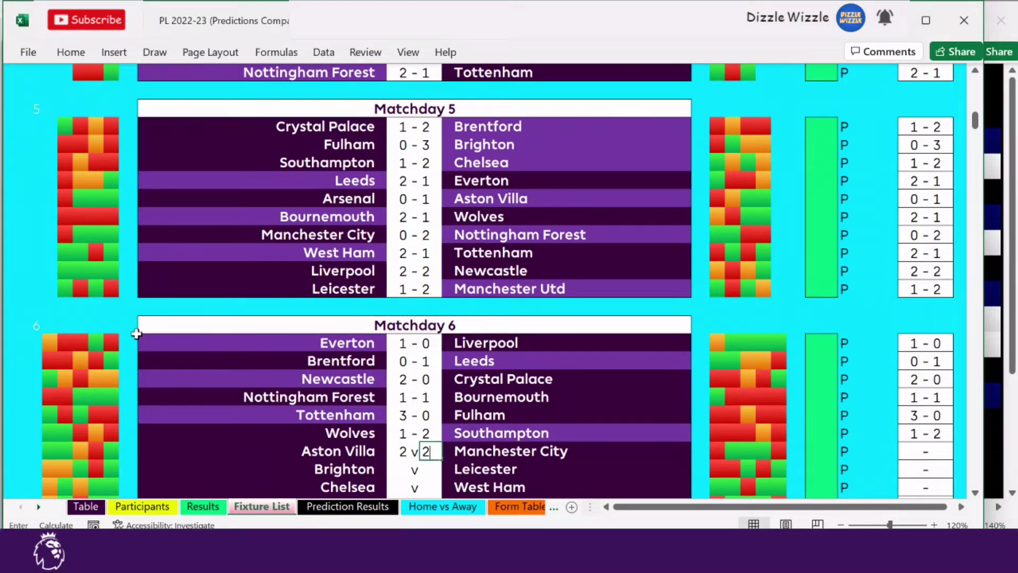
{"action": "key", "text": "Return"}
{"action": "type", "text": "2"}
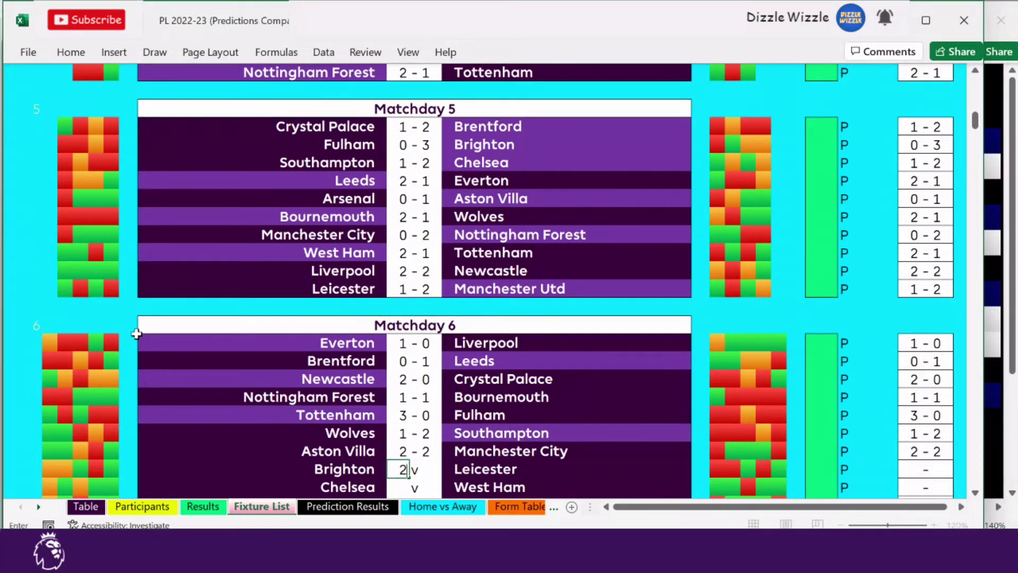
{"action": "key", "text": "Tab"}
{"action": "type", "text": "1"}
{"action": "key", "text": "Return"}
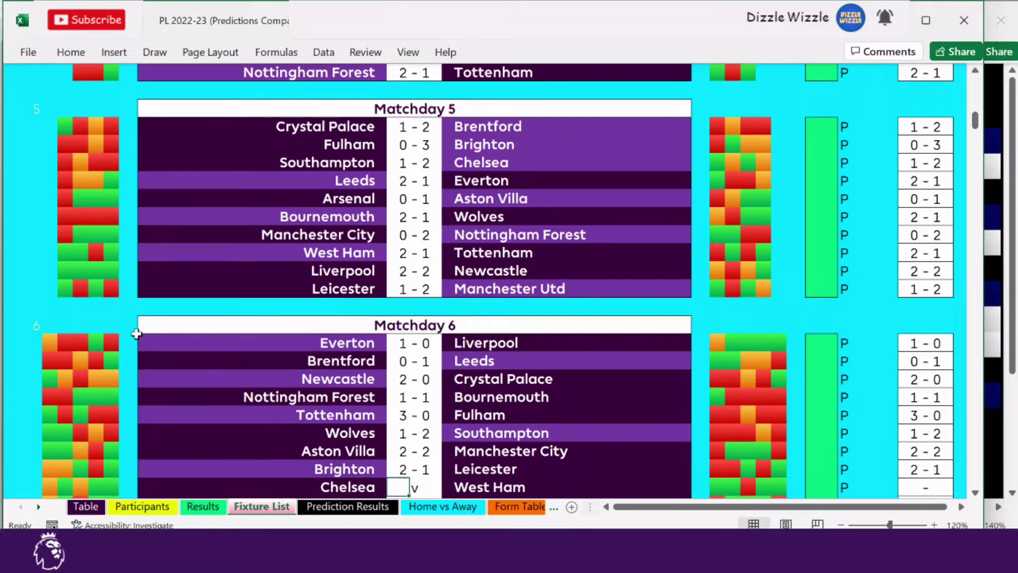
Complete Matchday 6 with the scores Chelsea 1-2 West Ham and Manchester Utd 2-1 Arsenal
{"action": "key", "text": "Tab"}
{"action": "type", "text": "2"}
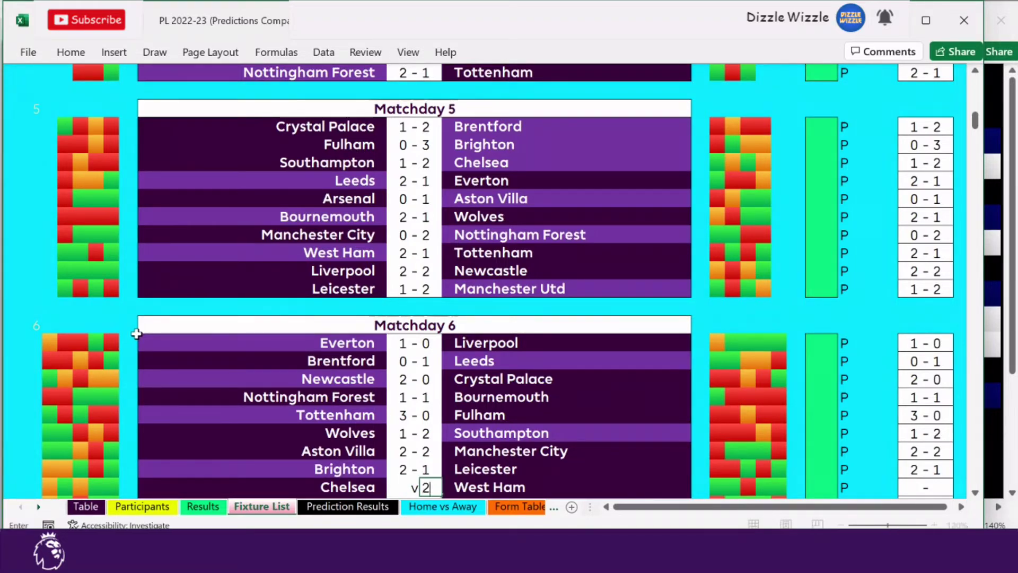
{"action": "key", "text": "shift+Tab"}
{"action": "type", "text": "1"}
{"action": "key", "text": "Return"}
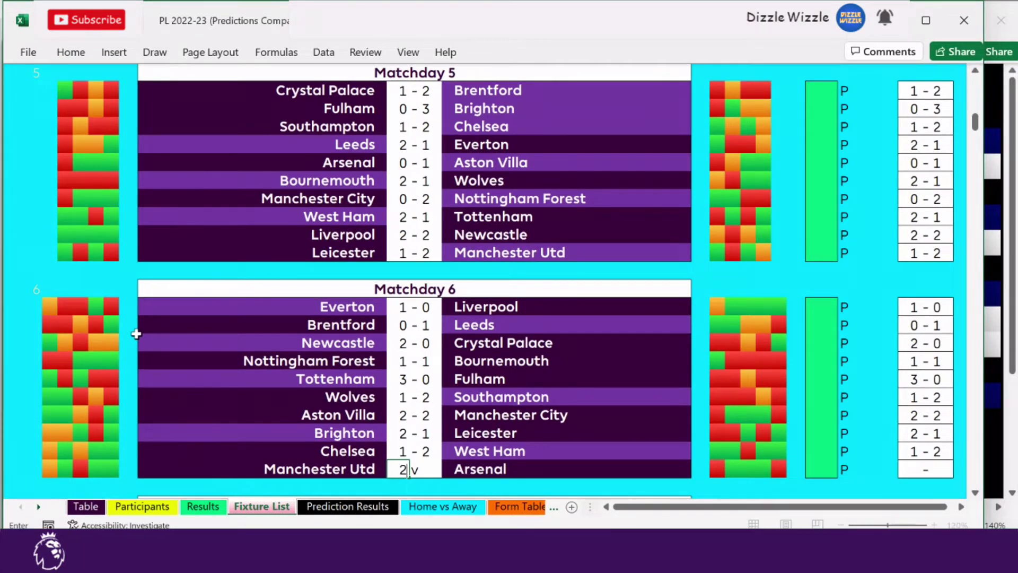
{"action": "type", "text": "2"}
{"action": "key", "text": "Tab"}
{"action": "type", "text": "1"}
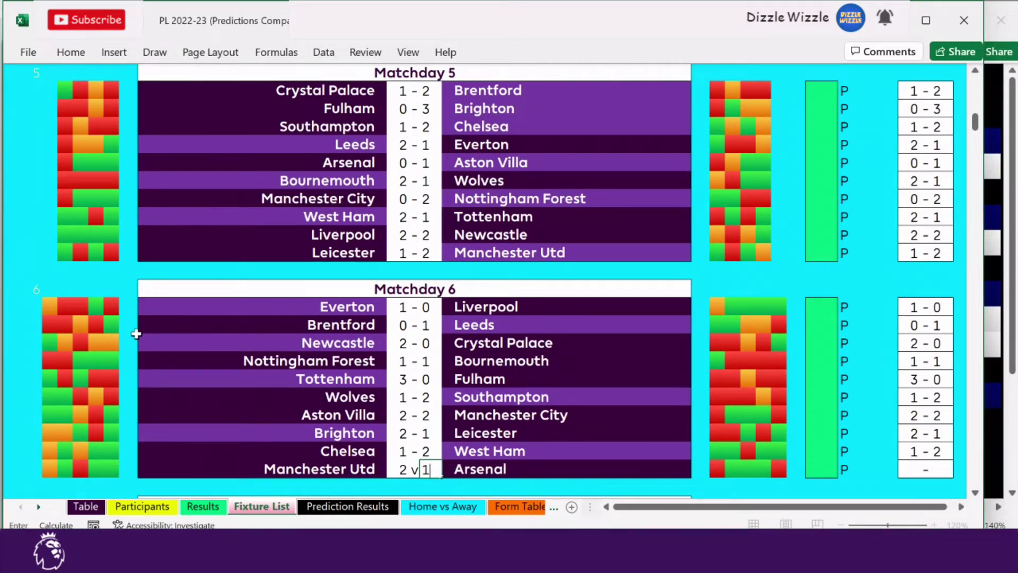
{"action": "key", "text": "Down"}
Enter the Matchday 7 scores Fulham 0-6 Chelsea and Bournemouth 2-1 Brighton
{"action": "key", "text": "Down"}
{"action": "key", "text": "Down"}
{"action": "key", "text": "Down"}
{"action": "key", "text": "Down"}
{"action": "key", "text": "Down"}
{"action": "key", "text": "Down"}
{"action": "key", "text": "Down"}
{"action": "key", "text": "Down"}
{"action": "key", "text": "Down"}
{"action": "key", "text": "Down"}
{"action": "key", "text": "Down"}
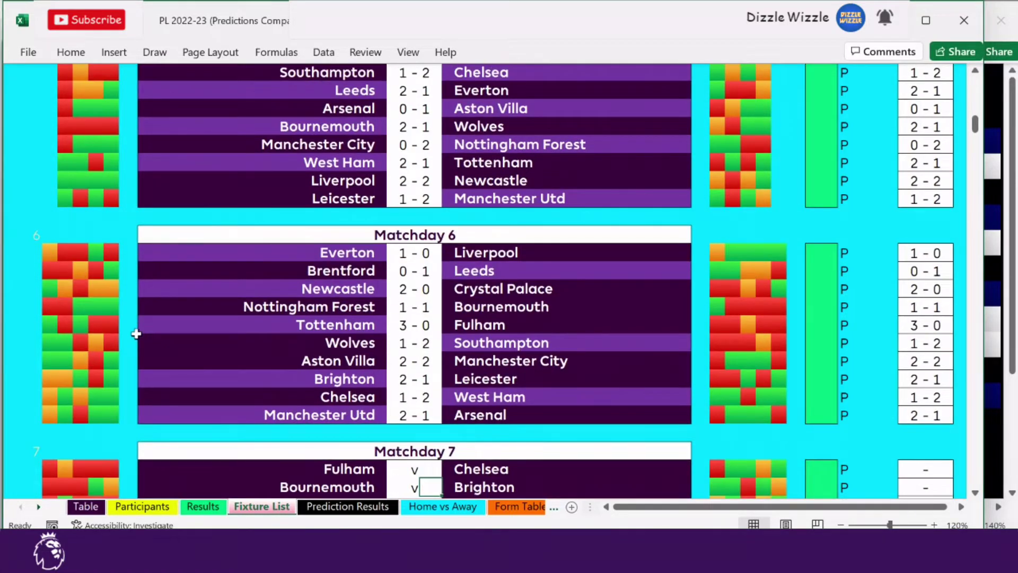
{"action": "key", "text": "Up"}
{"action": "key", "text": "Up"}
{"action": "key", "text": "Up"}
{"action": "key", "text": "Up"}
{"action": "key", "text": "Up"}
{"action": "key", "text": "Up"}
{"action": "key", "text": "Up"}
{"action": "key", "text": "Up"}
{"action": "key", "text": "Up"}
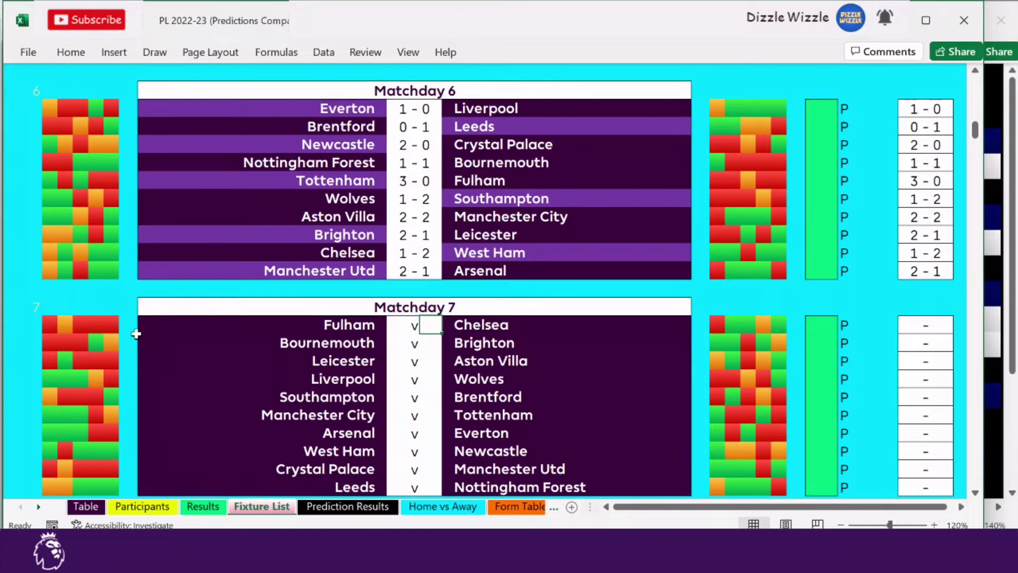
{"action": "type", "text": "6"}
{"action": "key", "text": "shift+Tab"}
{"action": "type", "text": "0"}
{"action": "key", "text": "Return"}
{"action": "type", "text": "2"}
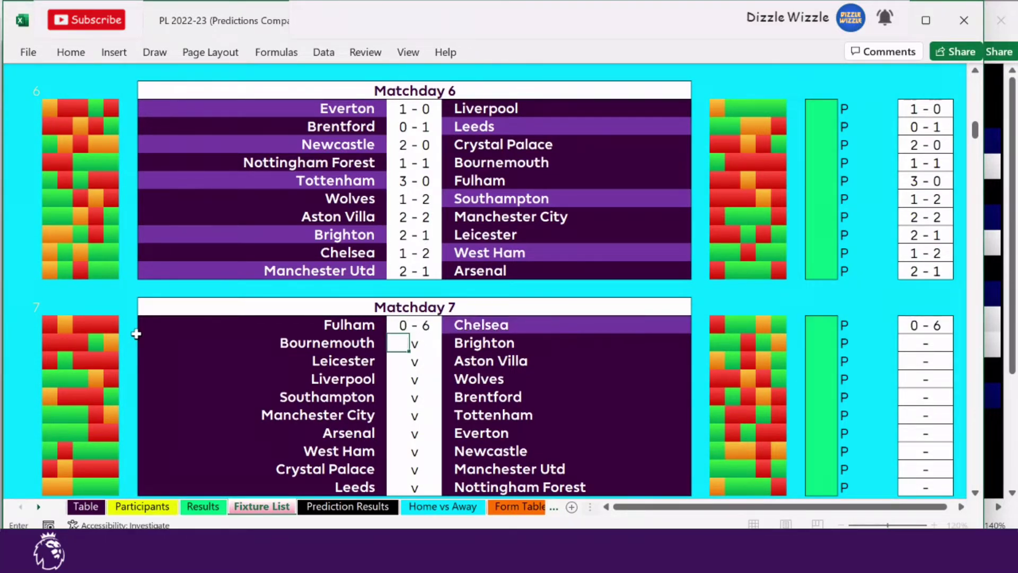
{"action": "key", "text": "Tab"}
{"action": "type", "text": "1"}
{"action": "key", "text": "Return"}
Enter the Matchday 7 scores Leicester 2-1 Aston Villa and Liverpool 3-0 Wolves
{"action": "type", "text": "2"}
{"action": "key", "text": "Tab"}
{"action": "type", "text": "1"}
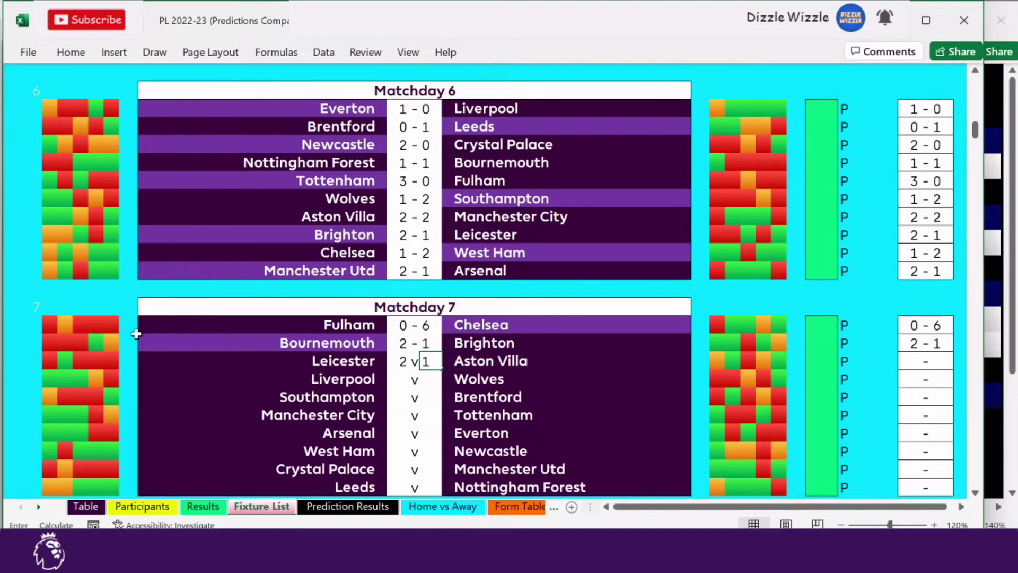
{"action": "key", "text": "Return"}
{"action": "type", "text": "3"}
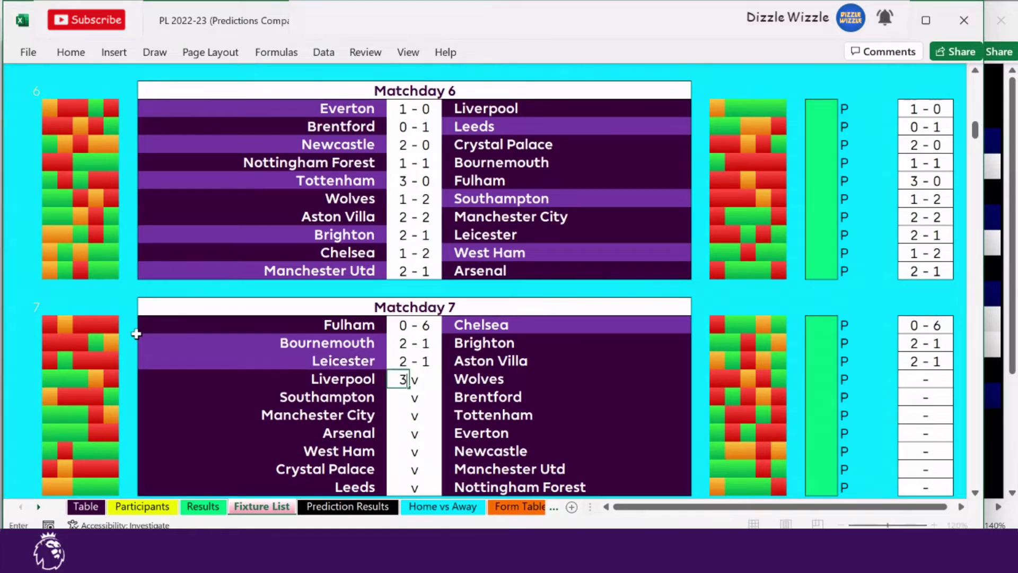
{"action": "key", "text": "Tab"}
{"action": "type", "text": "0"}
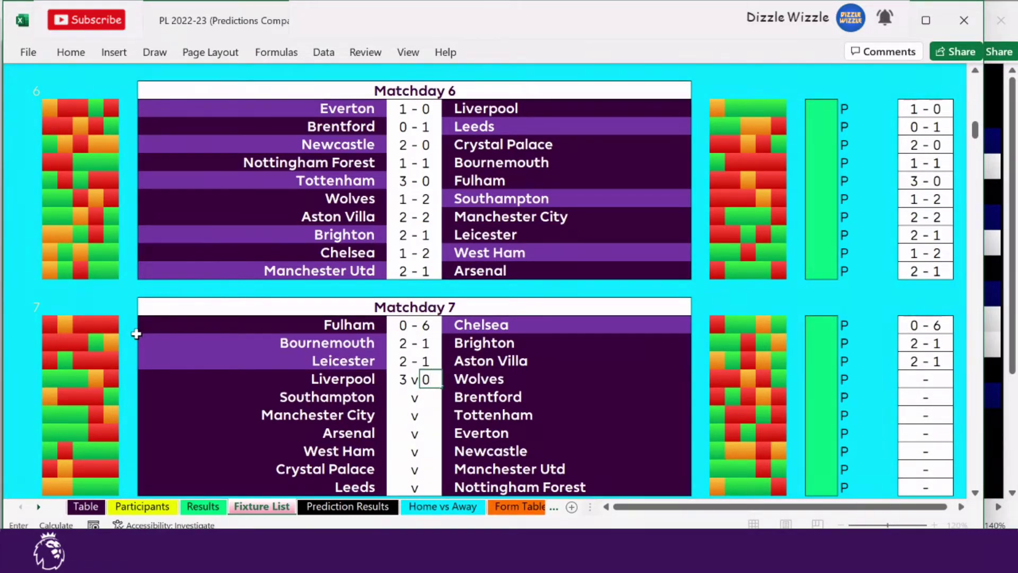
{"action": "key", "text": "Return"}
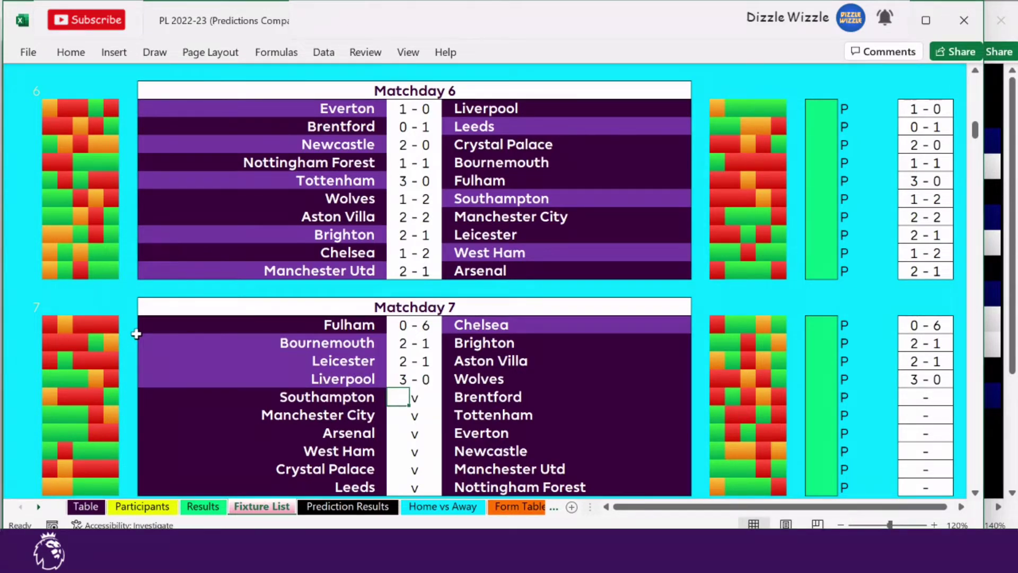
Enter the Matchday 7 scores Southampton 0-1 Brentford and Manchester City 1-2 Tottenham
{"action": "key", "text": "Tab"}
{"action": "type", "text": "1"}
{"action": "key", "text": "shift+Tab"}
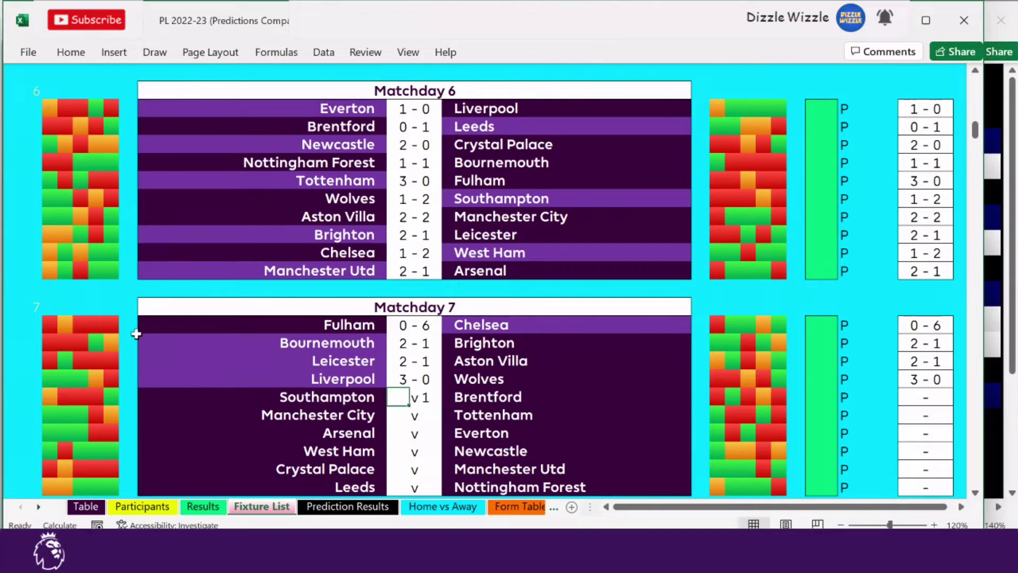
{"action": "type", "text": "0"}
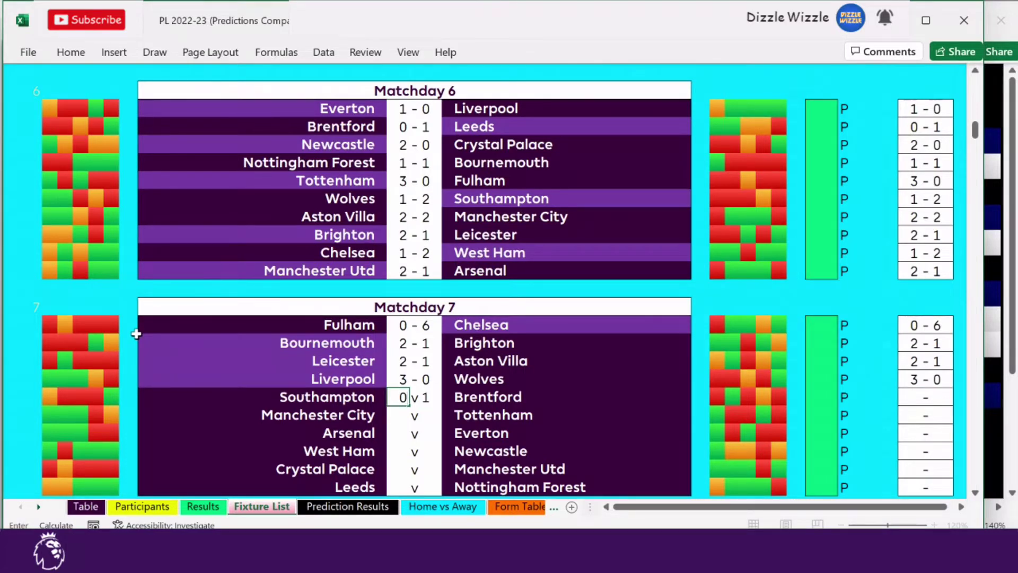
{"action": "key", "text": "BackSpace"}
{"action": "type", "text": "0"}
{"action": "key", "text": "Return"}
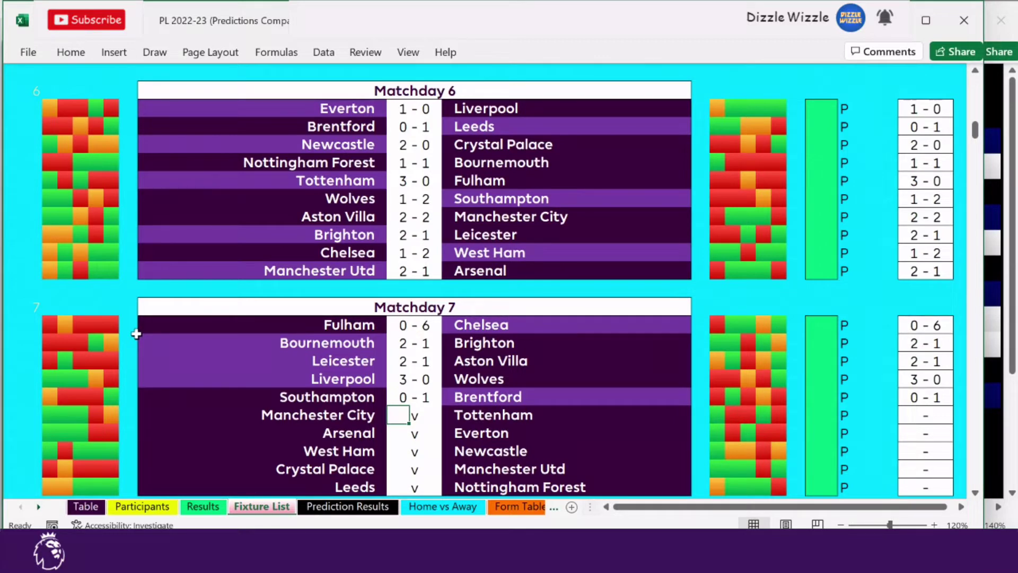
{"action": "key", "text": "Tab"}
{"action": "type", "text": "2"}
{"action": "key", "text": "shift+Tab"}
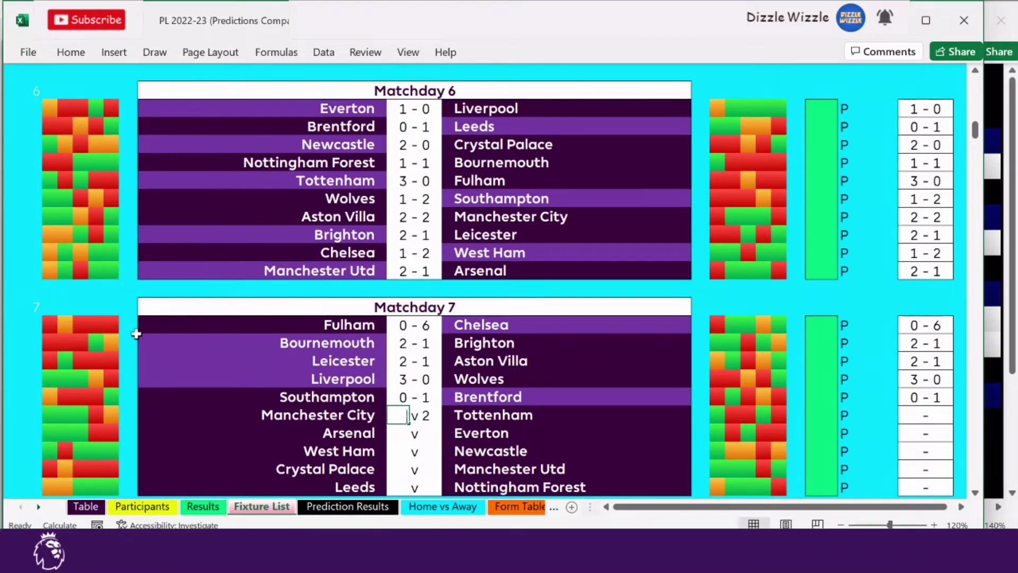
{"action": "type", "text": "1"}
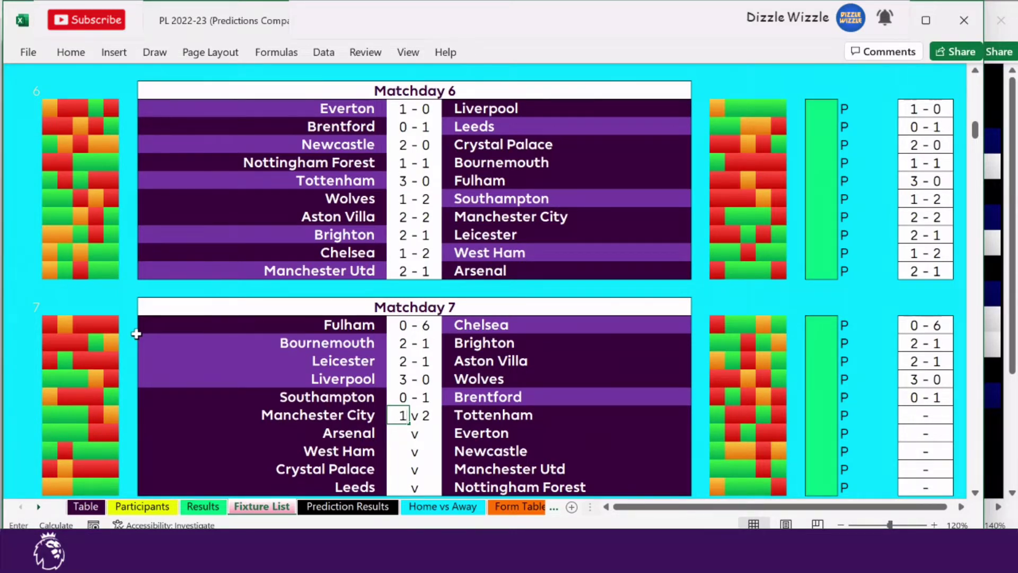
{"action": "key", "text": "Return"}
Enter the Matchday 7 scores Arsenal 1-0 Everton and West Ham 0-2 Newcastle
{"action": "key", "text": "Tab"}
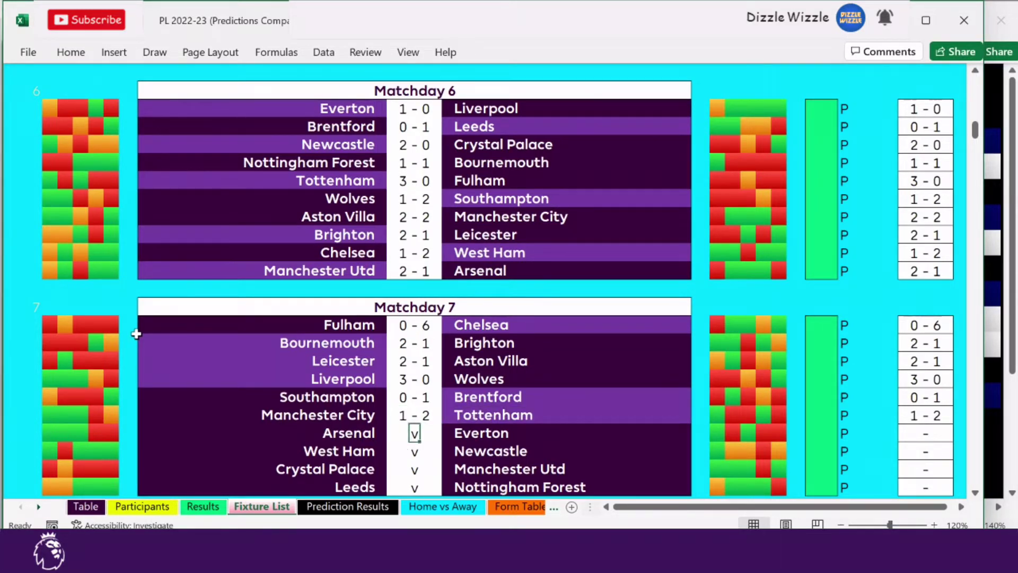
{"action": "key", "text": "shift+Tab"}
{"action": "type", "text": "1"}
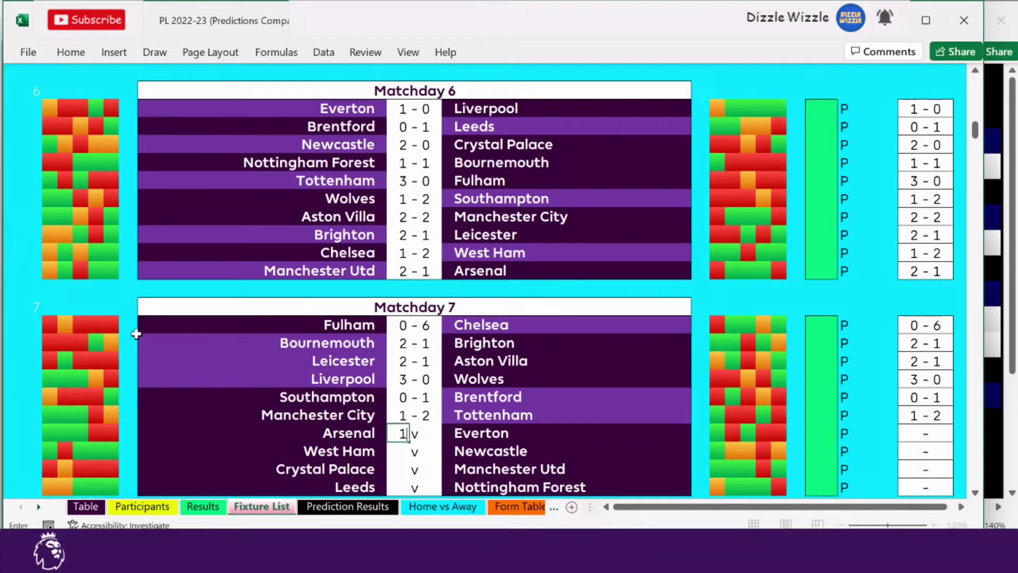
{"action": "key", "text": "Tab"}
{"action": "type", "text": "0"}
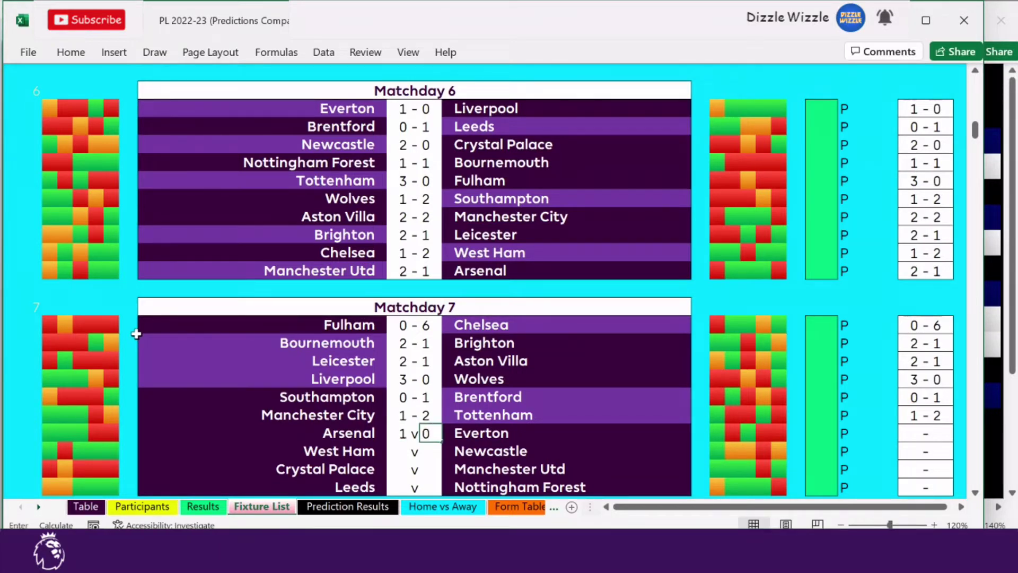
{"action": "key", "text": "Return"}
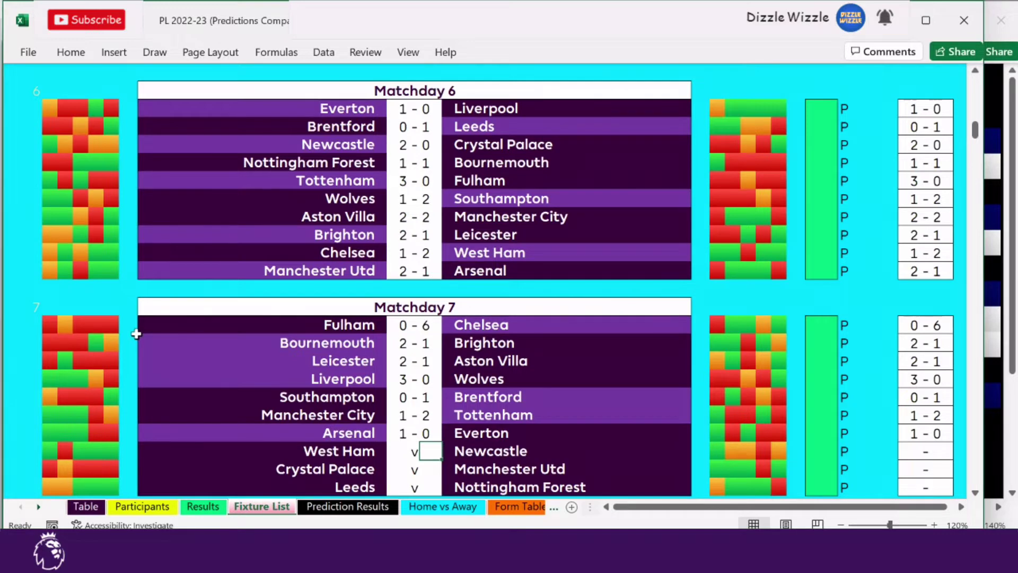
{"action": "type", "text": "2"}
{"action": "key", "text": "Left"}
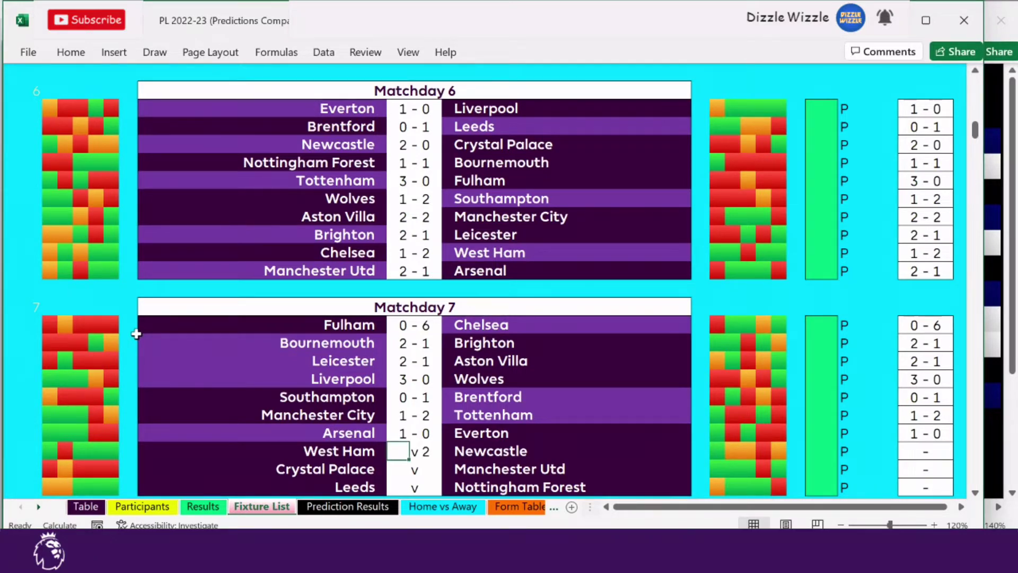
{"action": "type", "text": "0"}
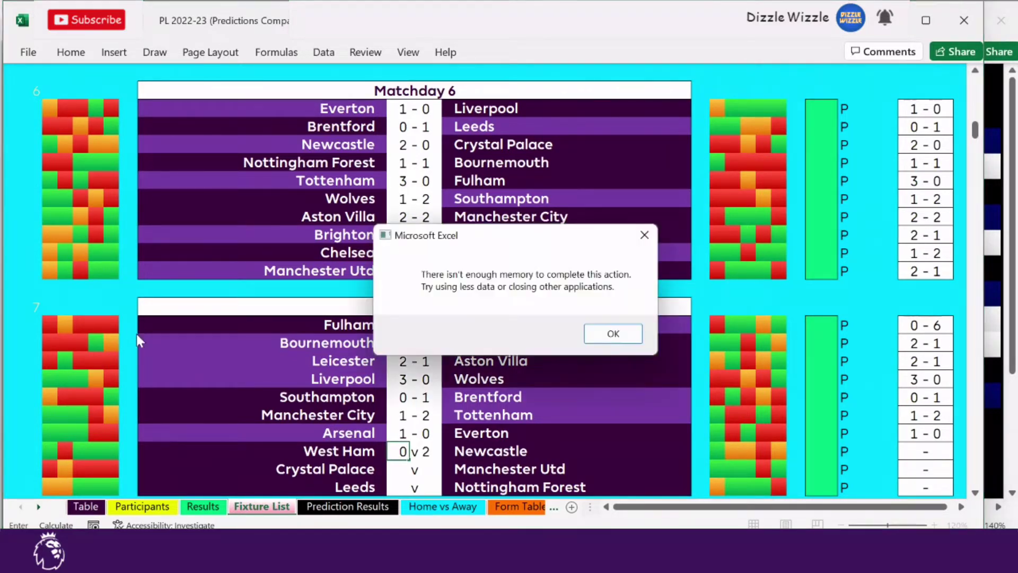
{"action": "key", "text": "Return"}
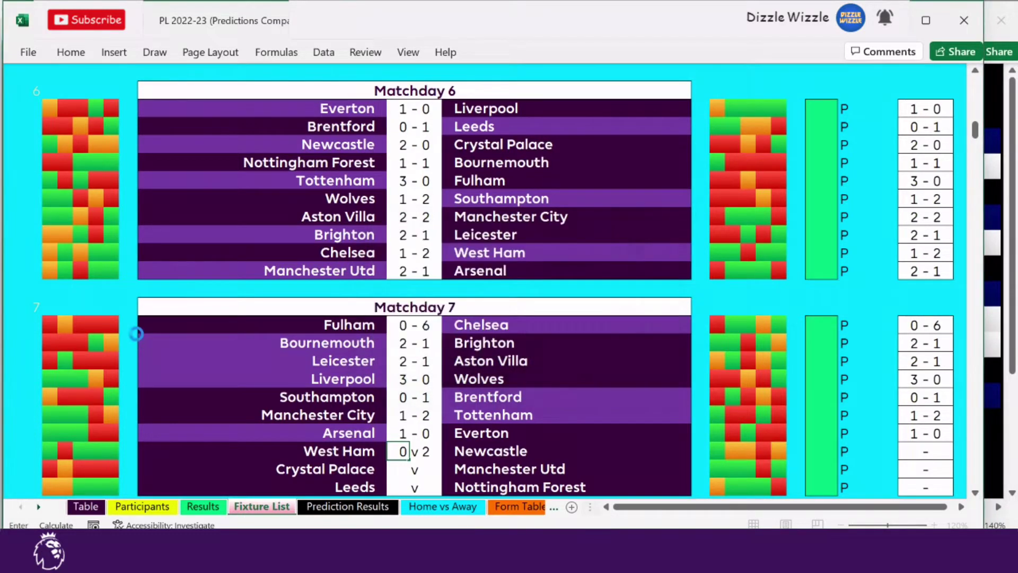
{"action": "key", "text": "Return"}
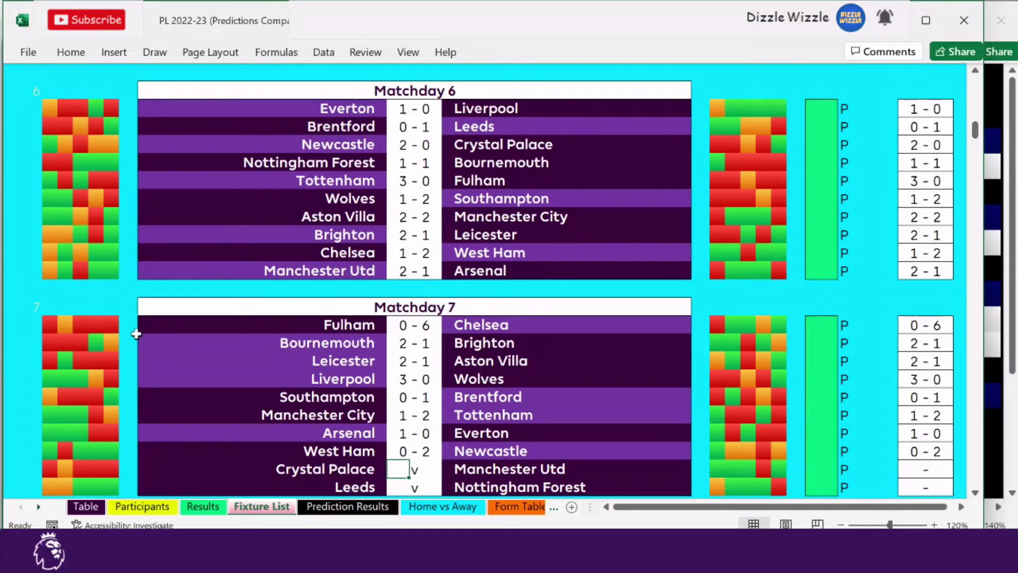
Enter the Matchday 7 scores Crystal Palace 1-0 Manchester Utd and Leeds 1-2 Nottingham Forest
{"action": "type", "text": "1"}
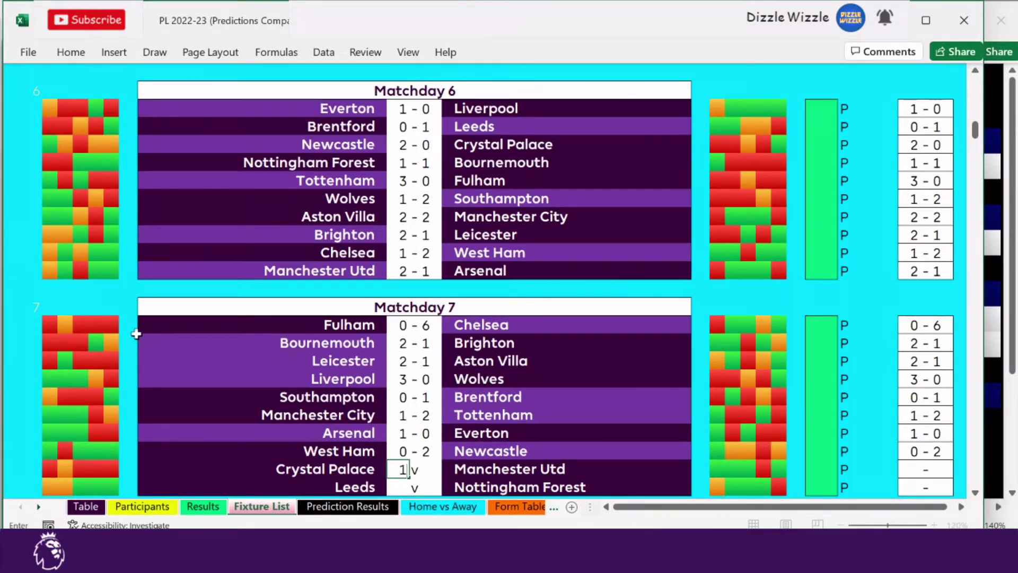
{"action": "key", "text": "Tab"}
{"action": "type", "text": "0"}
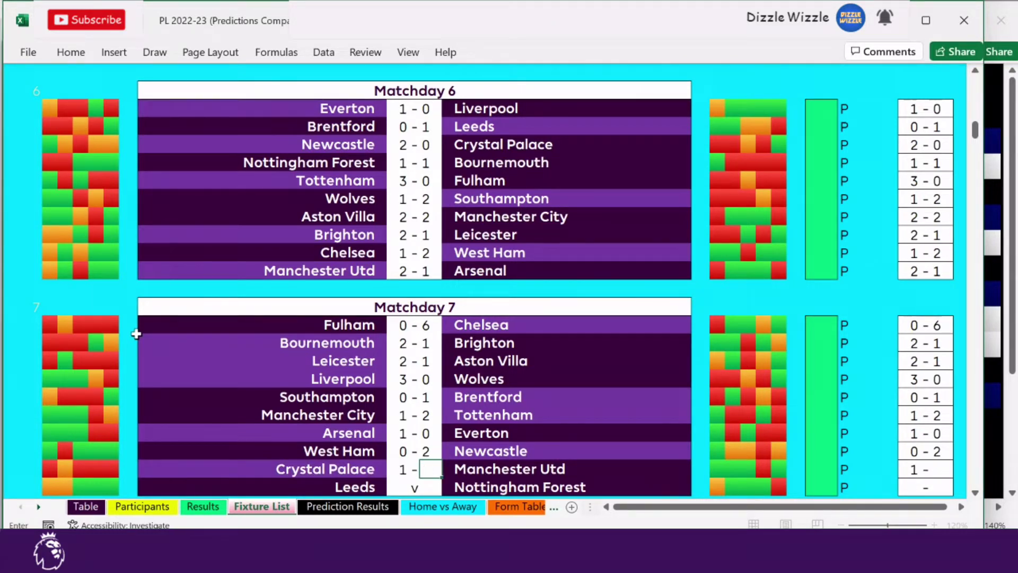
{"action": "key", "text": "Return"}
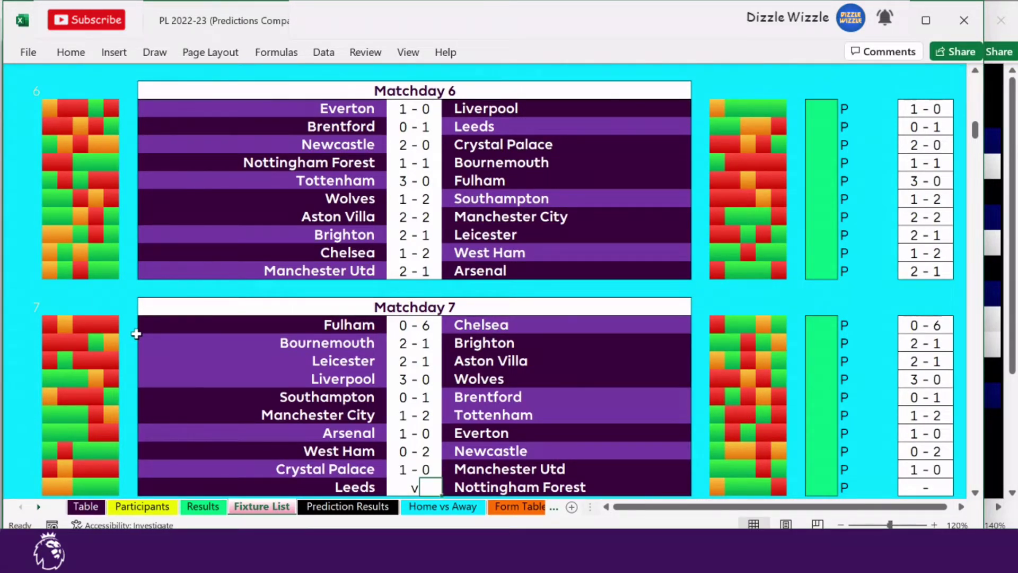
{"action": "type", "text": "2"}
{"action": "key", "text": "shift+Tab"}
{"action": "type", "text": "1"}
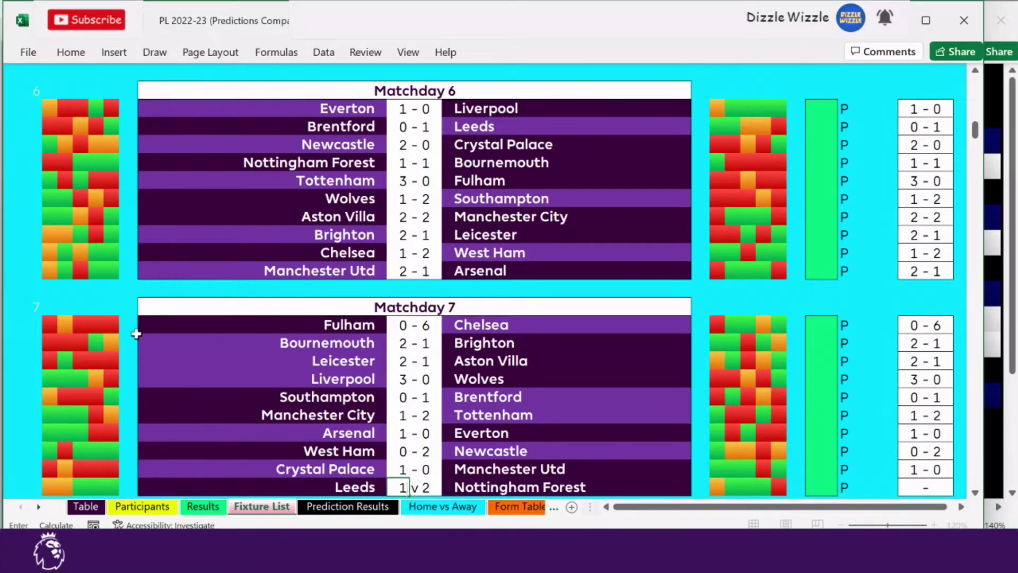
{"action": "scroll", "coordinate": [136, 334], "scroll_direction": "down", "scroll_amount": 2}
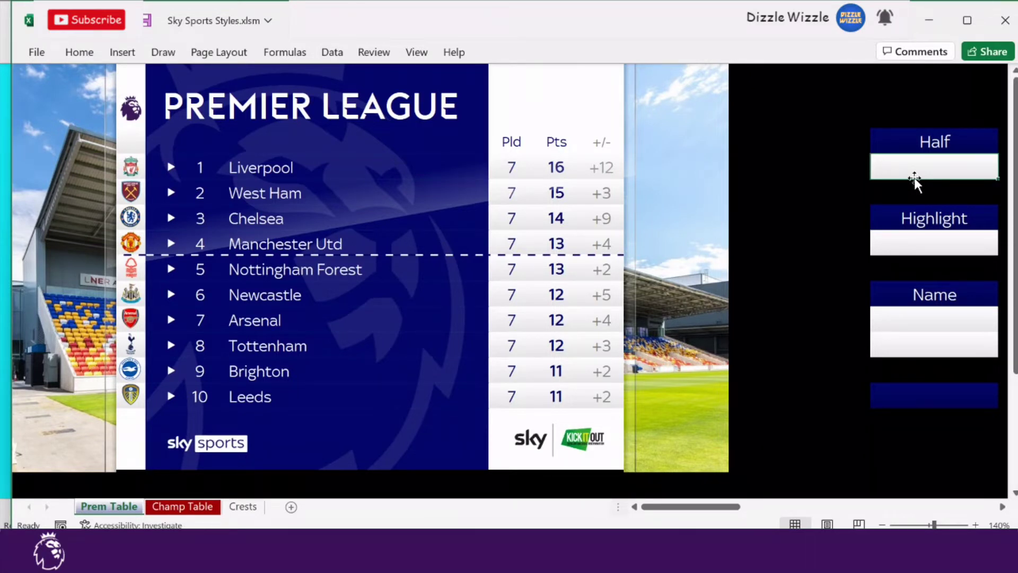
Set the Half selector of the Premier League table to Btm to view the bottom half, and return to the top half
{"action": "type", "text": "Btm"}
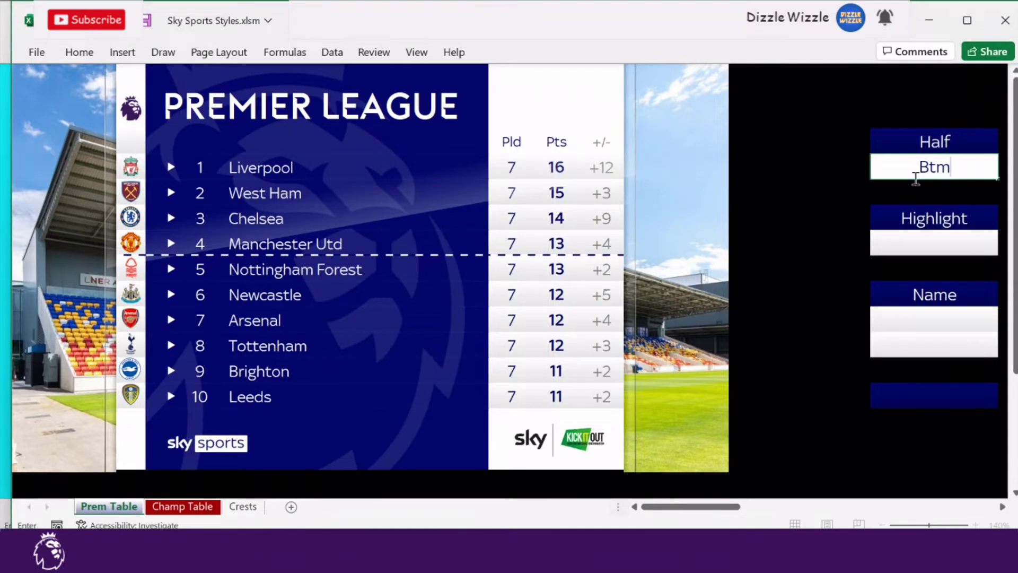
{"action": "key", "text": "Return"}
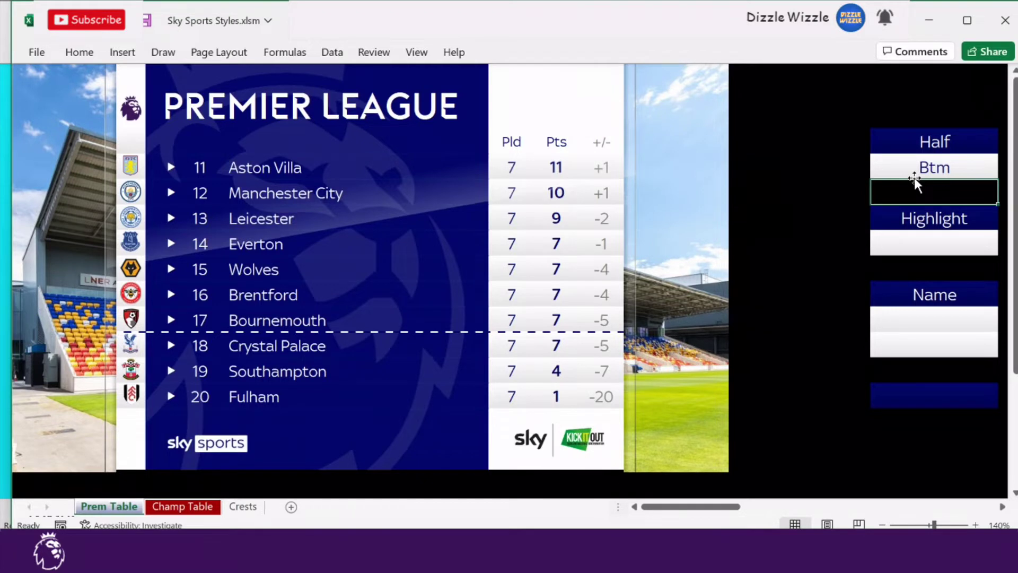
{"action": "left_click", "coordinate": [915, 176]}
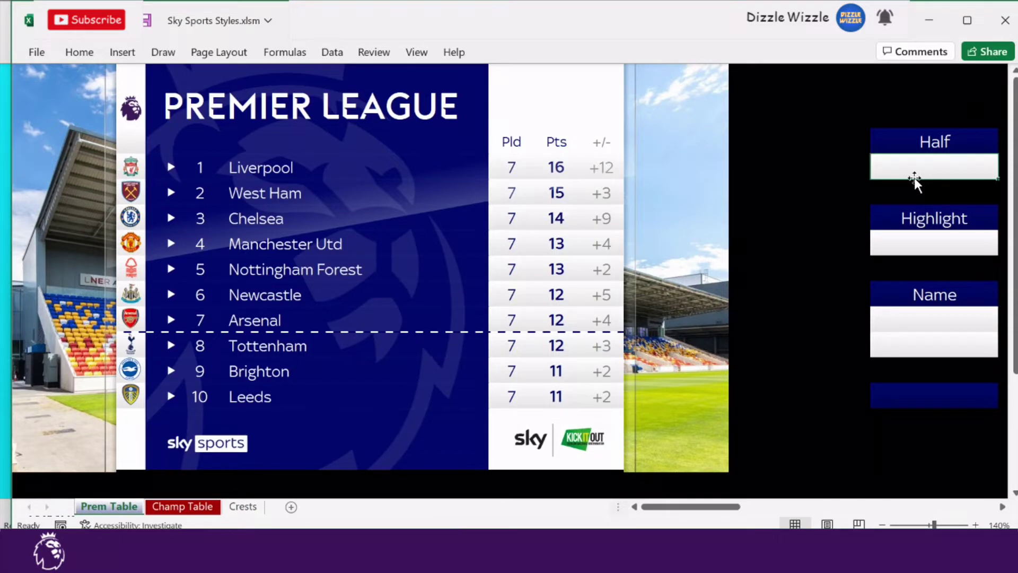
{"action": "left_click", "coordinate": [733, 198]}
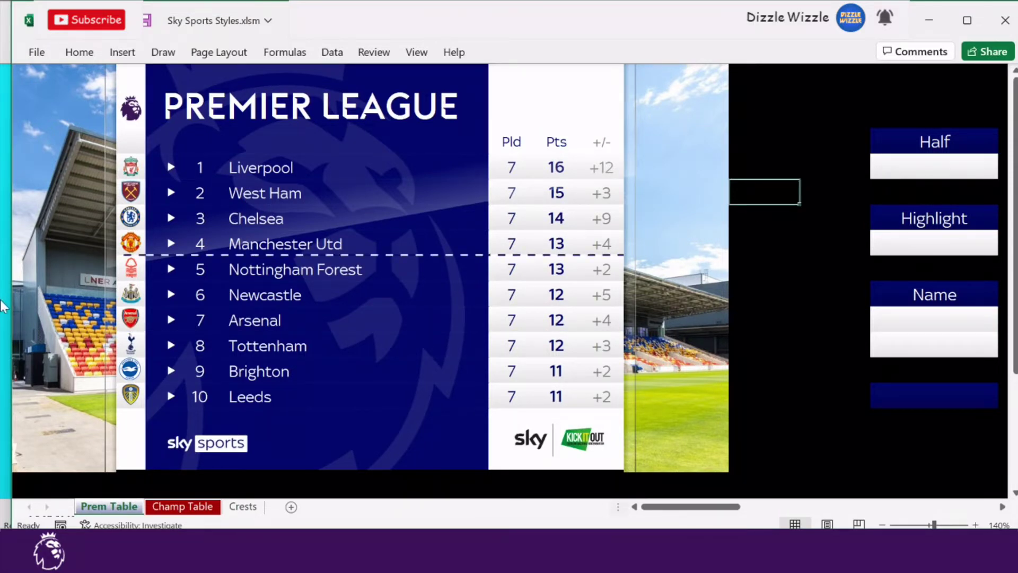
Switch back to the PL 2022-23 predictions workbook and enter the Matchday 8 scores Aston Villa 2-1 Southampton and Nottingham Forest 2-0 Fulham
{"action": "key", "text": "alt+Tab"}
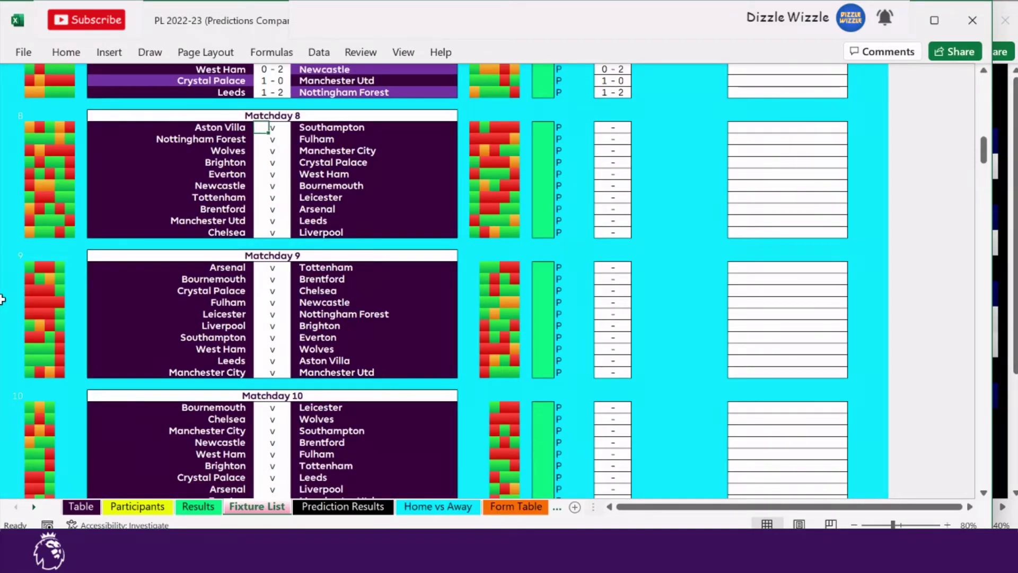
{"action": "type", "text": "2"}
{"action": "key", "text": "Tab"}
{"action": "type", "text": "1"}
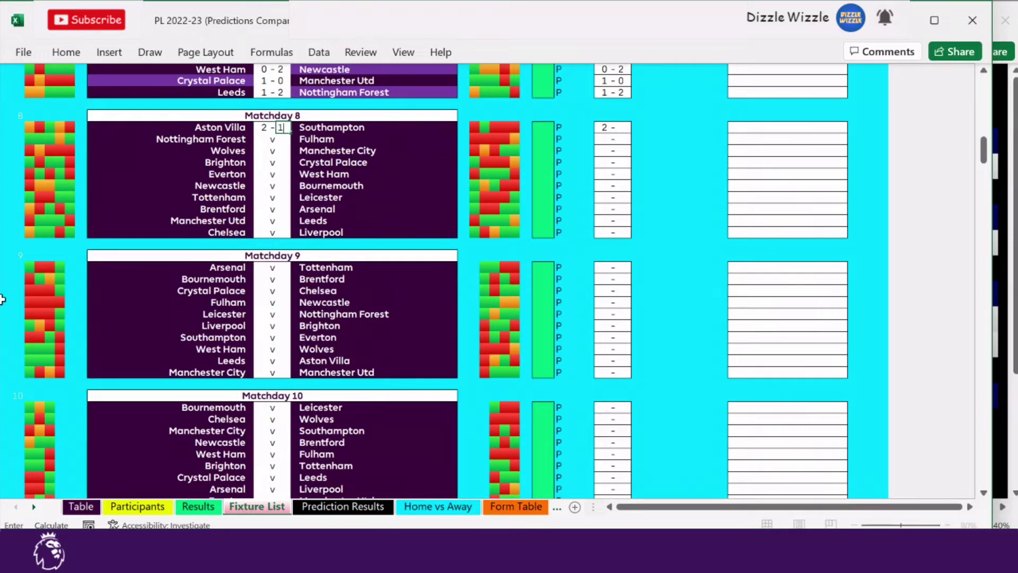
{"action": "key", "text": "BackSpace"}
{"action": "type", "text": "1"}
{"action": "key", "text": "Return"}
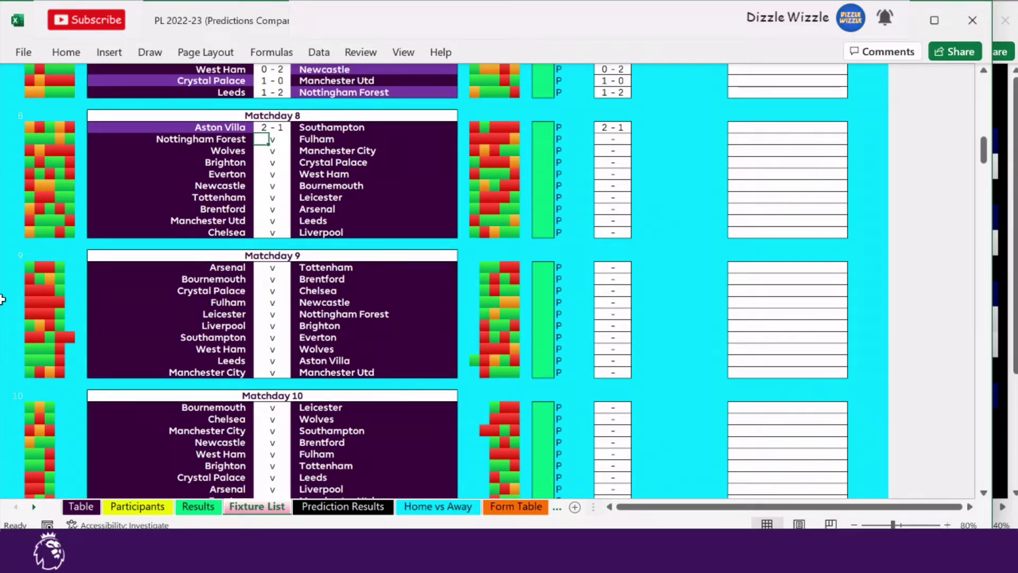
{"action": "type", "text": "2"}
{"action": "key", "text": "Tab"}
{"action": "type", "text": "0"}
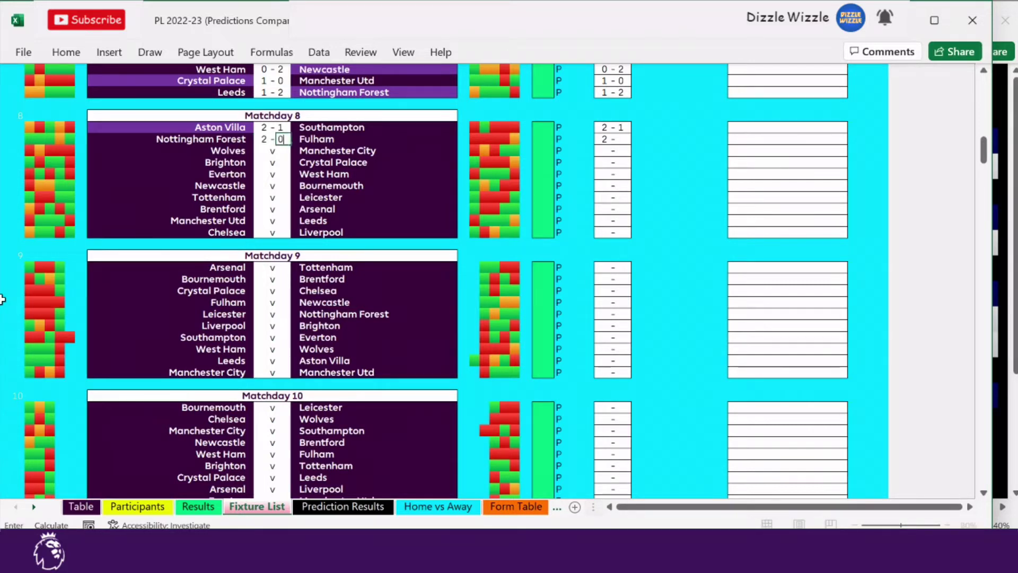
{"action": "key", "text": "Return"}
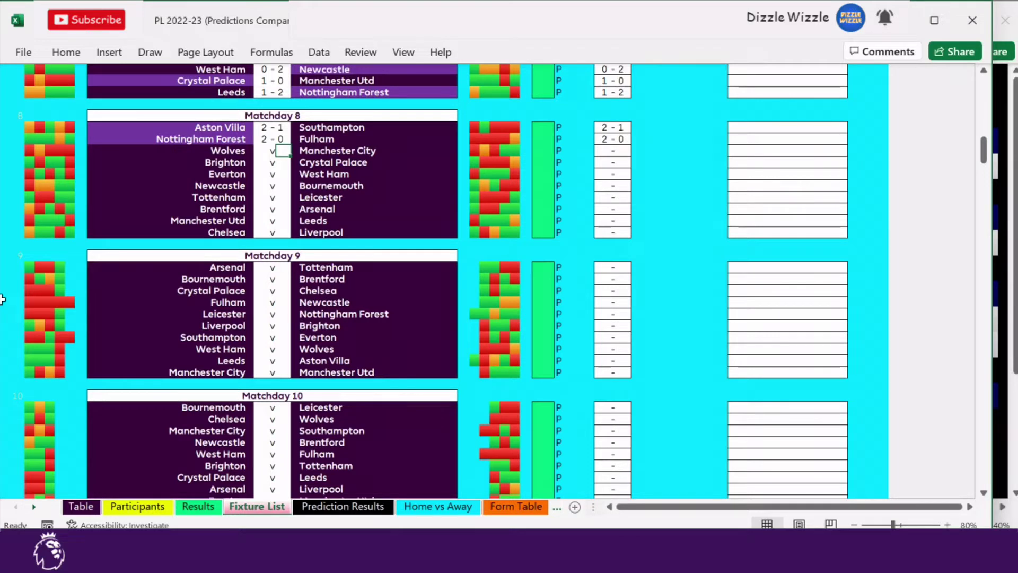
Enter the Matchday 8 scores Wolves 1-2 Manchester City and Brighton 2-1 Crystal Palace
{"action": "type", "text": "2"}
{"action": "key", "text": "shift+Tab"}
{"action": "type", "text": "1"}
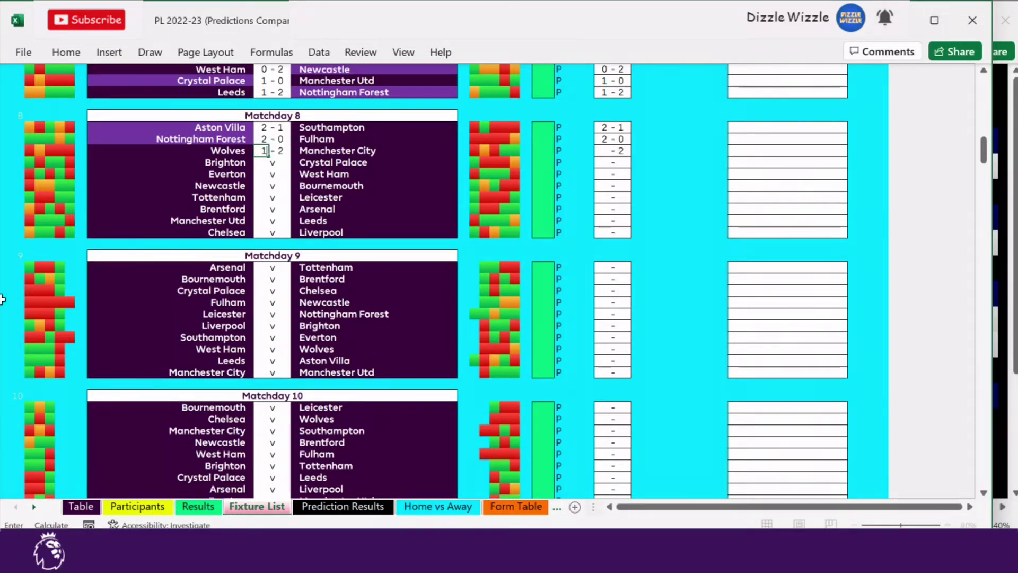
{"action": "key", "text": "Return"}
{"action": "type", "text": "2"}
{"action": "key", "text": "Tab"}
{"action": "type", "text": "1"}
{"action": "key", "text": "Return"}
Enter the Matchday 8 scores Everton 1-0 West Ham, Newcastle 2-1 Bournemouth and Tottenham 1-0 Leicester
{"action": "type", "text": "1\t0 2\t1 "}
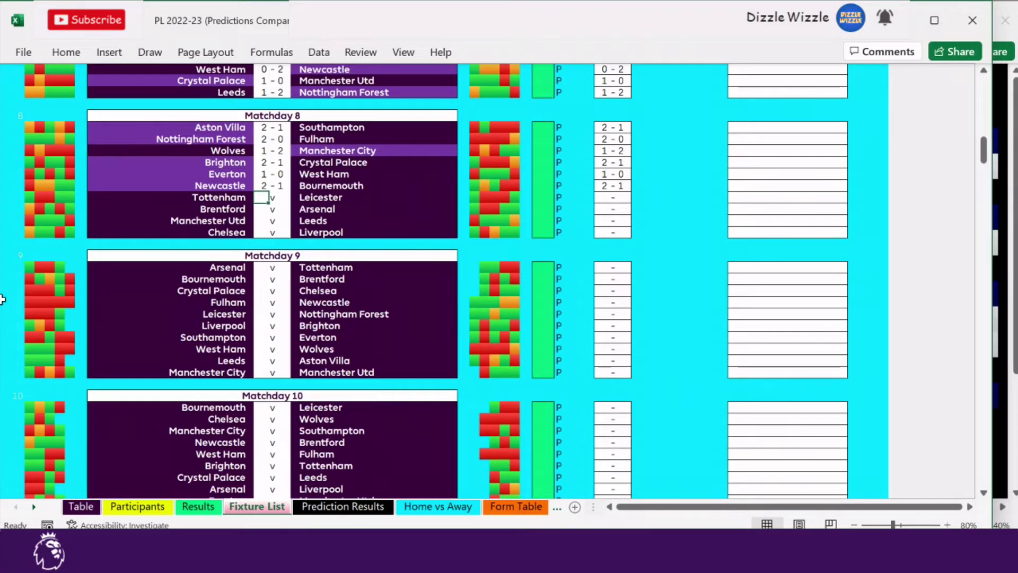
{"action": "type", "text": "1"}
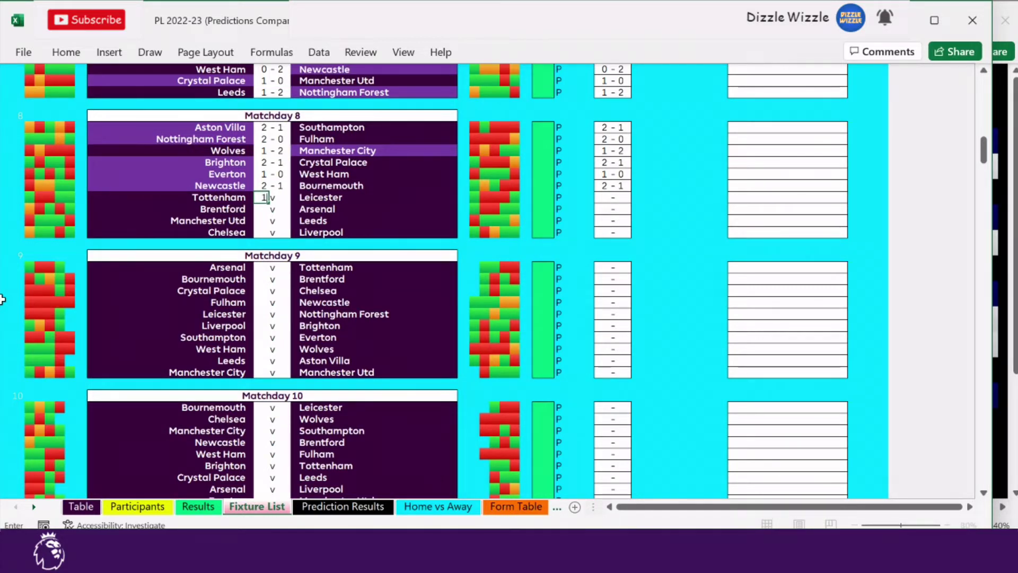
{"action": "key", "text": "Tab"}
{"action": "type", "text": "0"}
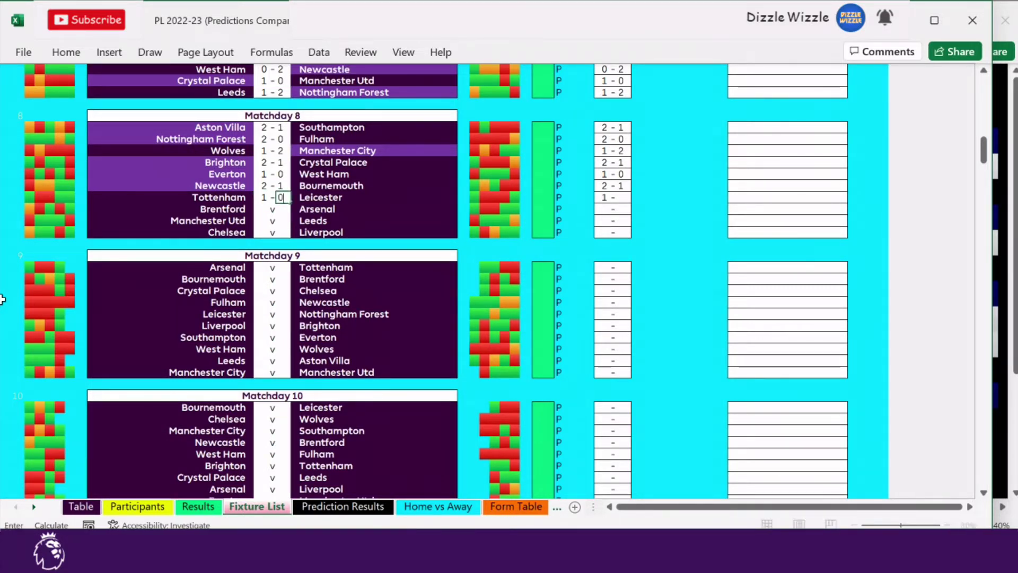
{"action": "key", "text": "Down"}
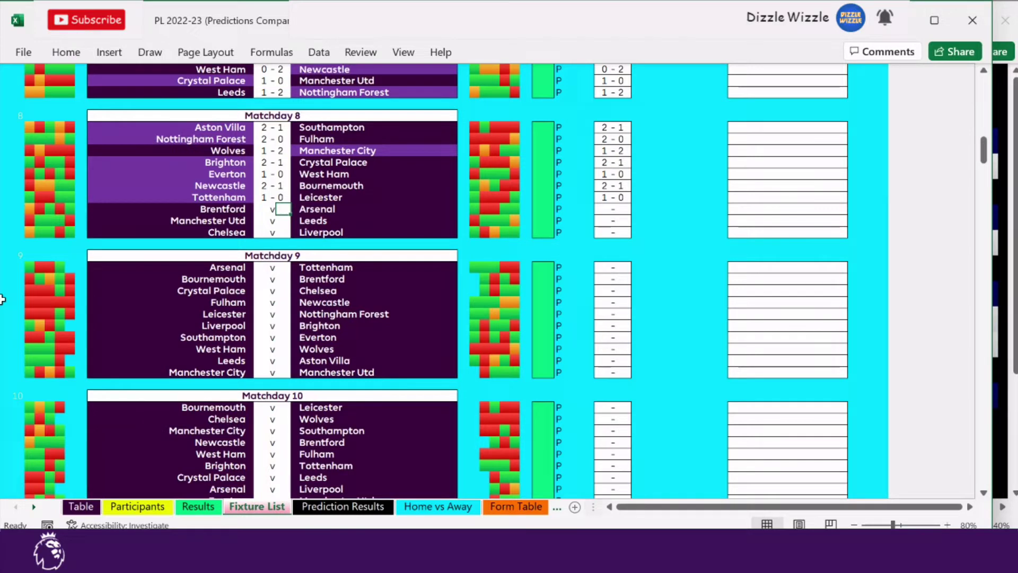
Enter the Matchday 8 scores Brentford 1-0 Arsenal and Manchester Utd 1-1 Leeds
{"action": "key", "text": "Left"}
{"action": "type", "text": "1"}
{"action": "key", "text": "Right"}
{"action": "type", "text": "0"}
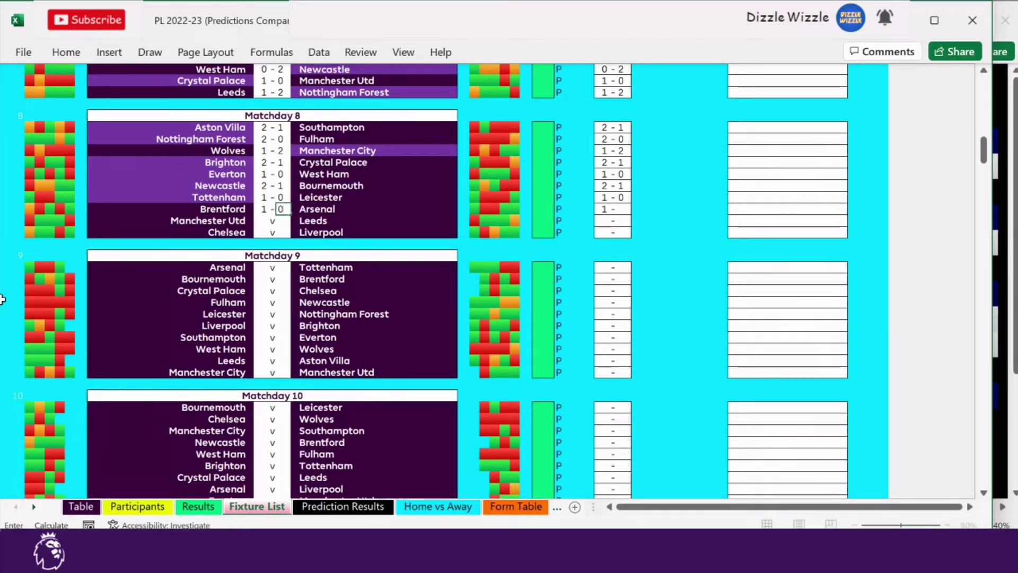
{"action": "key", "text": "Return"}
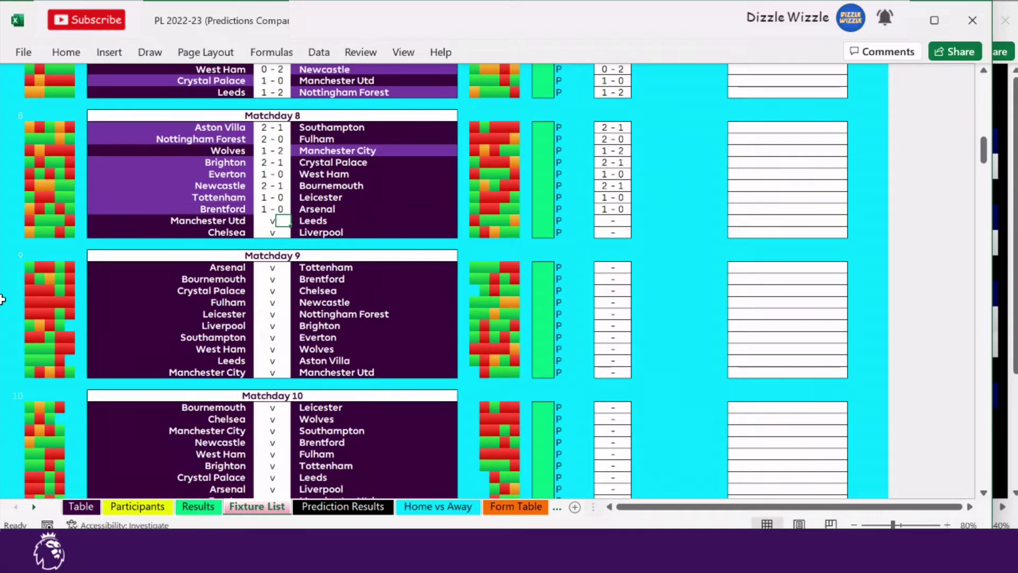
{"action": "type", "text": "1"}
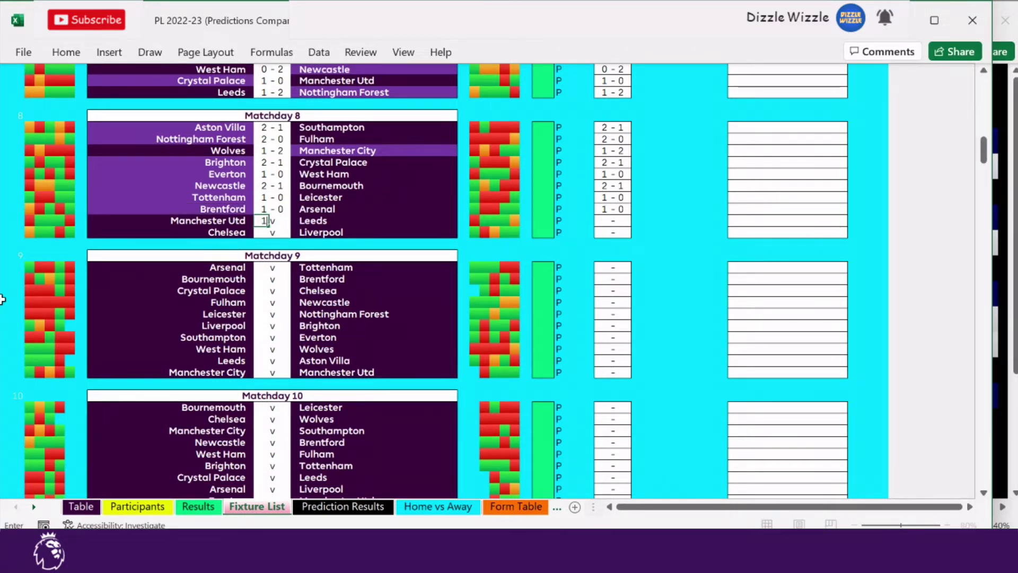
{"action": "key", "text": "Right"}
{"action": "type", "text": "1"}
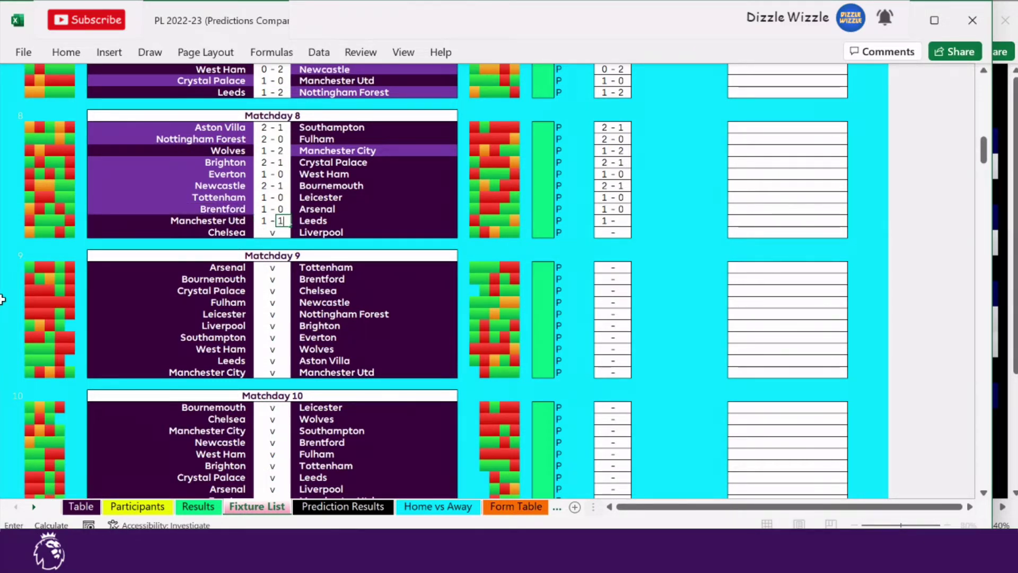
{"action": "key", "text": "Return"}
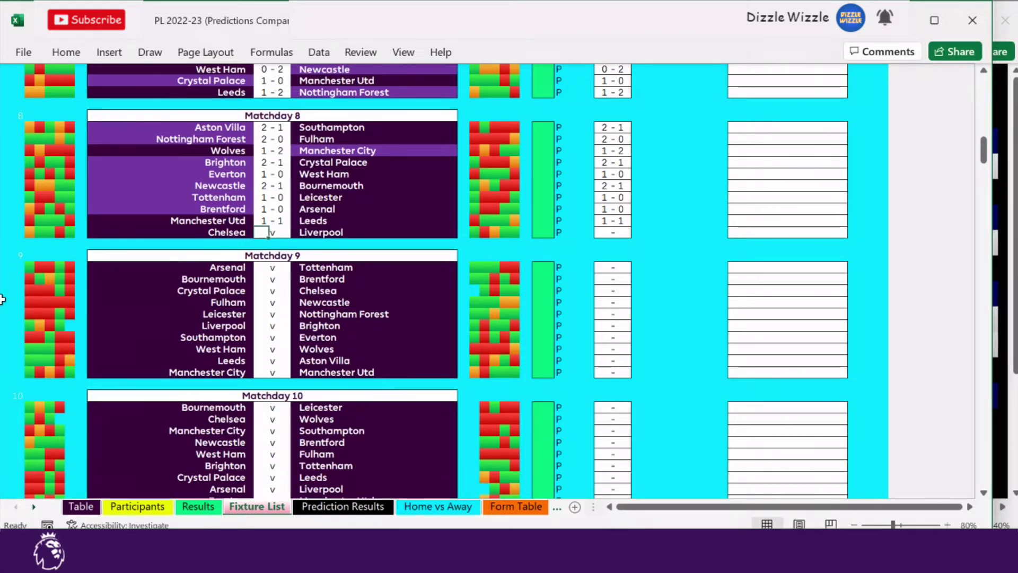
Enter the Matchday 8 score Chelsea 2-1 Liverpool and switch to the Sky Sports Styles workbook
{"action": "type", "text": "2"}
{"action": "key", "text": "Tab"}
{"action": "type", "text": "1"}
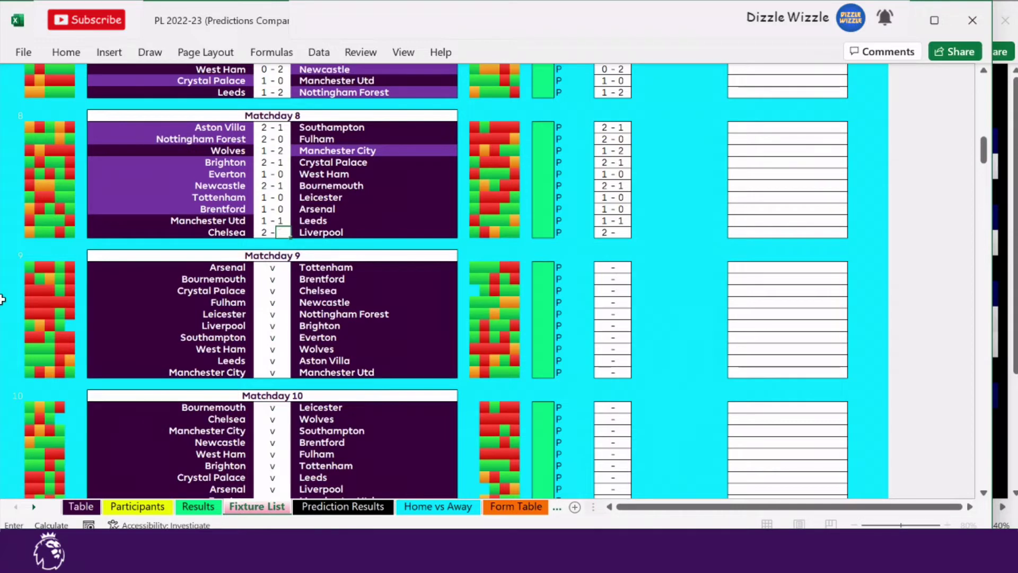
{"action": "key", "text": "Return"}
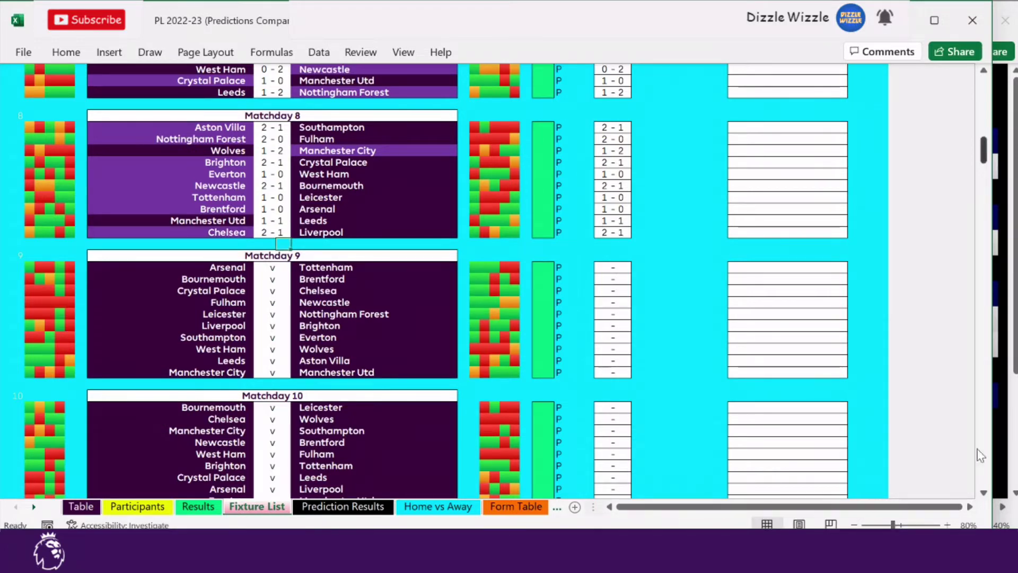
{"action": "left_click", "coordinate": [1008, 462]}
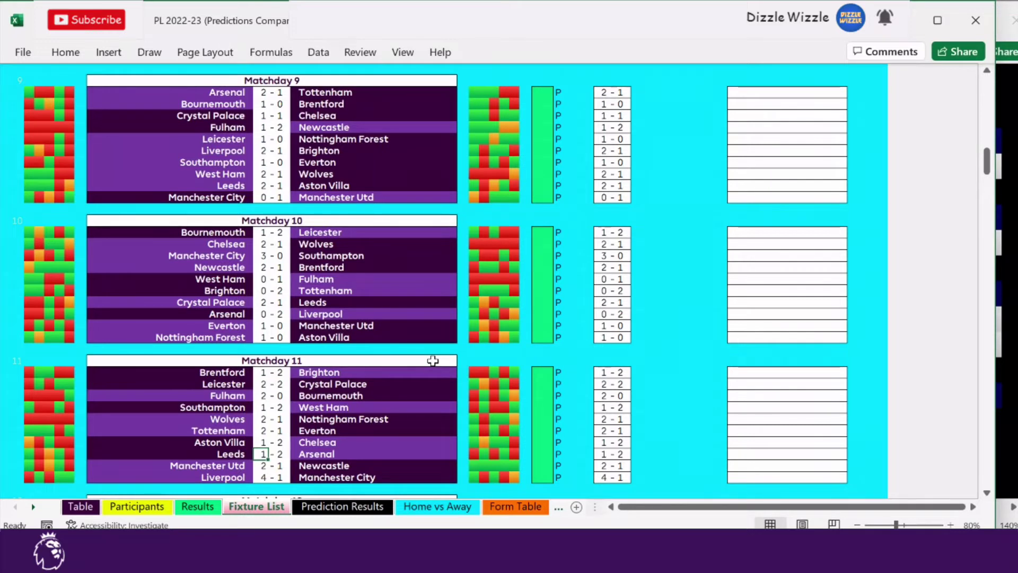
Go through the predicted scores of Matchdays 9, 10 and 11 in the Fixture List, fixture by fixture
{"action": "left_click", "coordinate": [325, 95]}
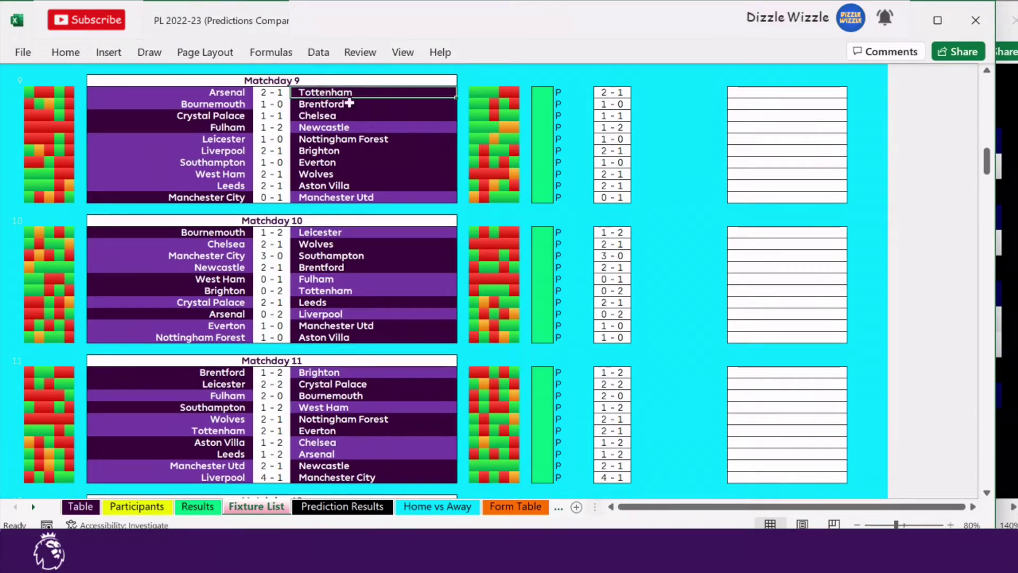
{"action": "key", "text": "Down"}
{"action": "key", "text": "Down"}
{"action": "key", "text": "Down"}
{"action": "key", "text": "Down"}
{"action": "key", "text": "Down"}
{"action": "key", "text": "Down"}
{"action": "key", "text": "Down"}
{"action": "key", "text": "Down"}
{"action": "key", "text": "Down"}
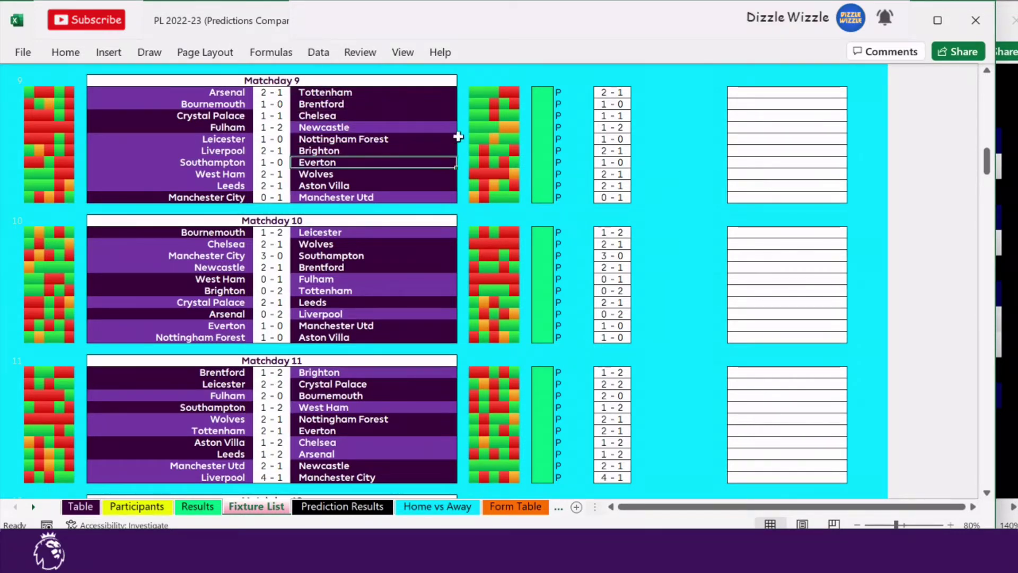
{"action": "key", "text": "Left"}
{"action": "key", "text": "Left"}
{"action": "key", "text": "Down"}
{"action": "key", "text": "Down"}
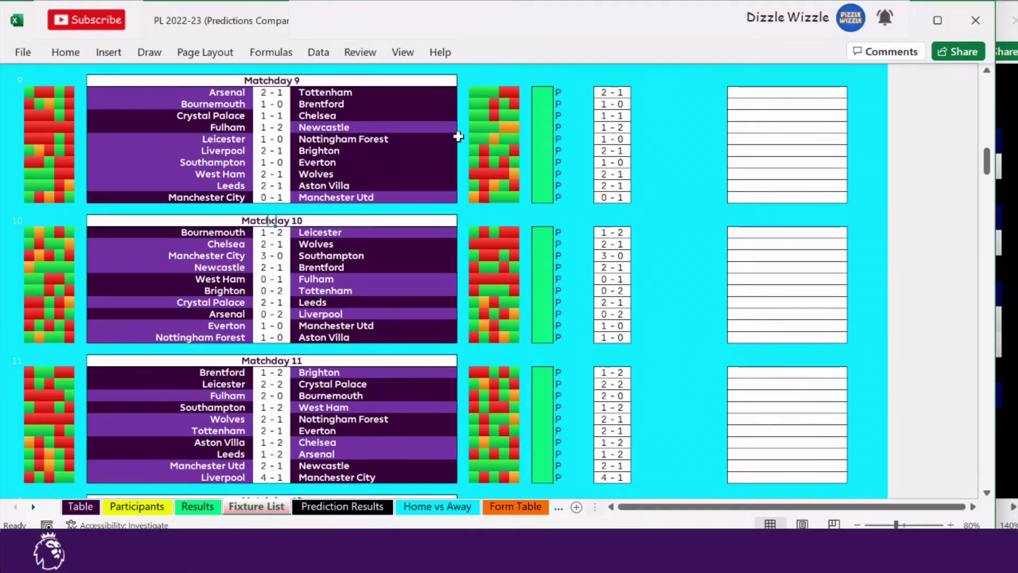
{"action": "key", "text": "Down"}
{"action": "key", "text": "Down"}
{"action": "key", "text": "Down"}
{"action": "key", "text": "Down"}
{"action": "key", "text": "Down"}
{"action": "key", "text": "Down"}
{"action": "key", "text": "Down"}
{"action": "key", "text": "Down"}
{"action": "key", "text": "Down"}
{"action": "key", "text": "Down"}
{"action": "key", "text": "Down"}
{"action": "key", "text": "Right"}
{"action": "key", "text": "Right"}
{"action": "key", "text": "Right"}
{"action": "key", "text": "Left"}
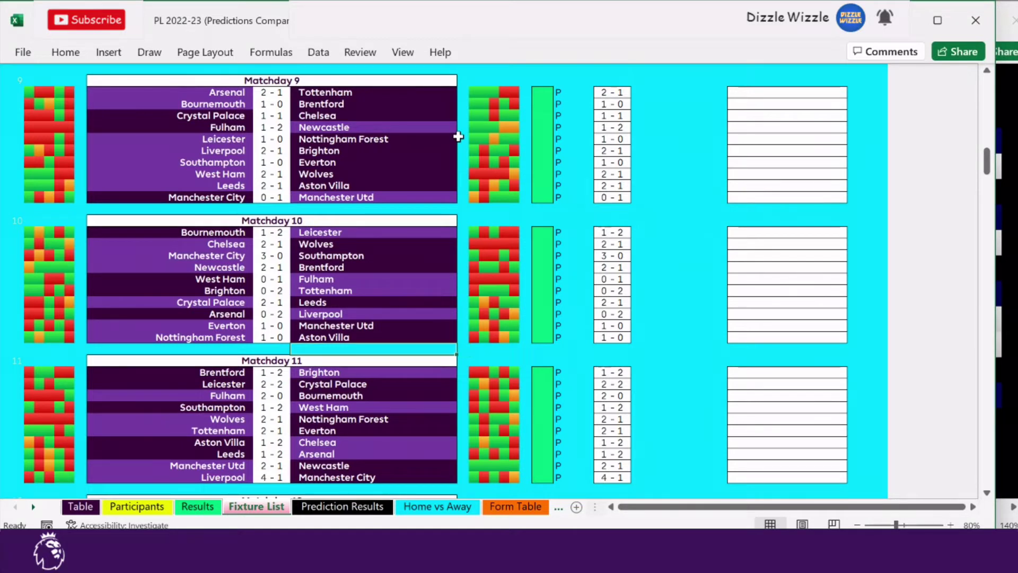
{"action": "key", "text": "Down"}
{"action": "key", "text": "Down"}
{"action": "key", "text": "Down"}
{"action": "key", "text": "Down"}
{"action": "key", "text": "Down"}
{"action": "key", "text": "Down"}
{"action": "key", "text": "Down"}
{"action": "key", "text": "Down"}
{"action": "key", "text": "Down"}
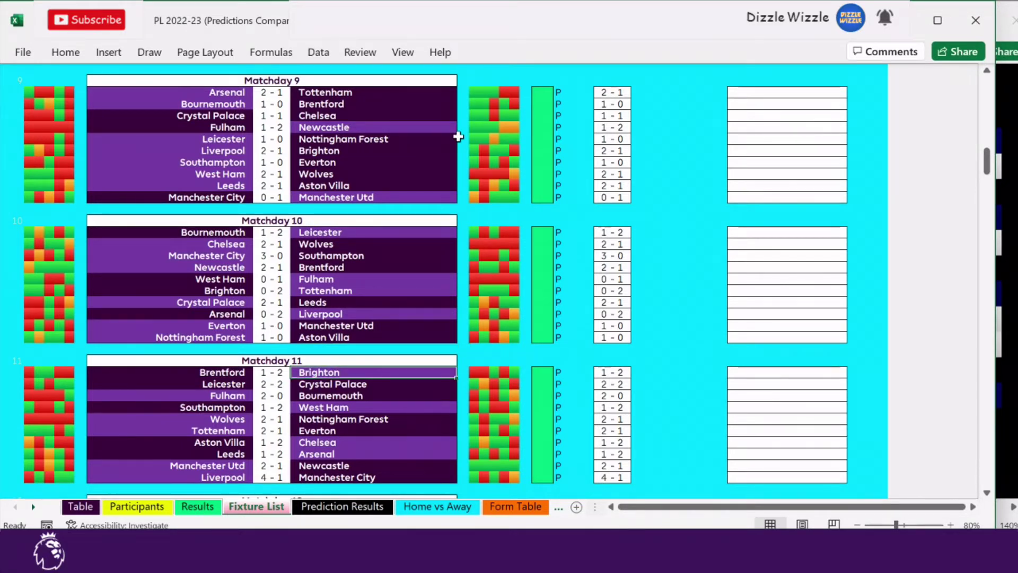
{"action": "key", "text": "Down"}
{"action": "key", "text": "Down"}
{"action": "key", "text": "Left"}
{"action": "key", "text": "Left"}
{"action": "key", "text": "Left"}
{"action": "key", "text": "Left"}
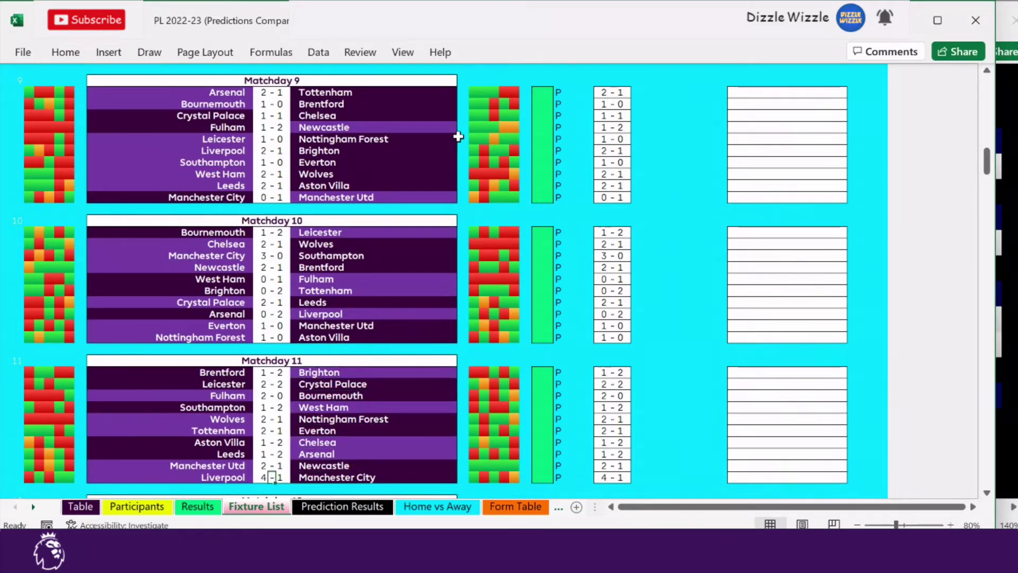
Select the green cells beside the Matchday 9 to 11 fixtures and switch to the Sky Sports Styles workbook to view the league table
{"action": "left_click_drag", "start_coordinate": [542, 477], "coordinate": [541, 96]}
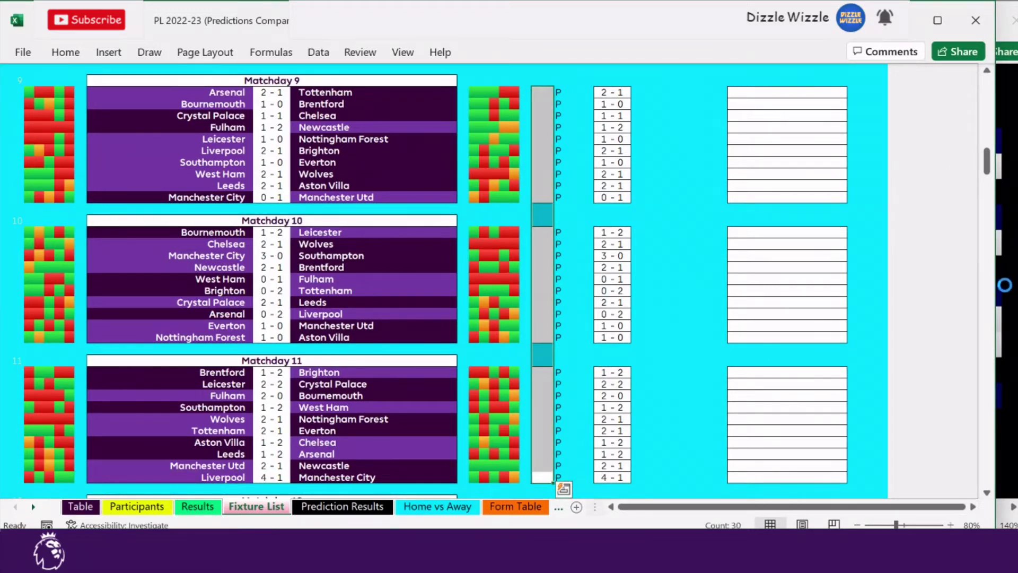
{"action": "left_click", "coordinate": [1005, 285]}
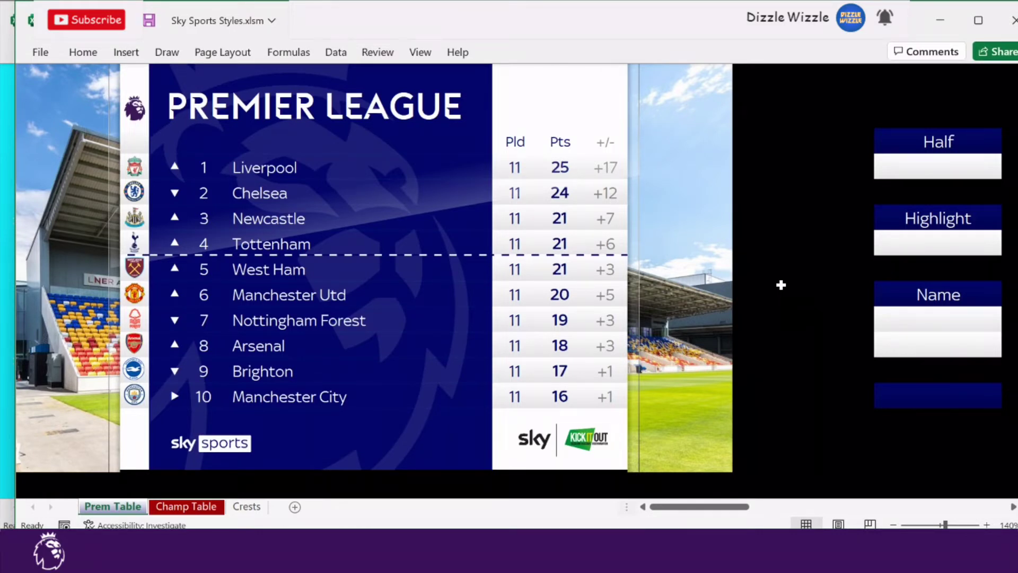
Set the league table's Half option to Btm to show the lower ten teams, and return to the Fixture List
{"action": "left_click", "coordinate": [943, 164]}
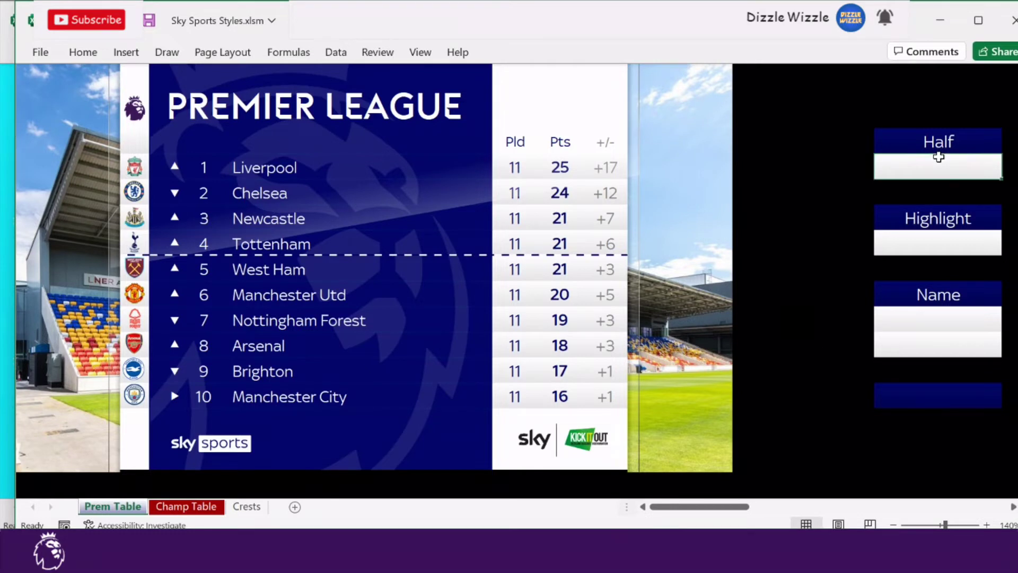
{"action": "type", "text": "Btn"}
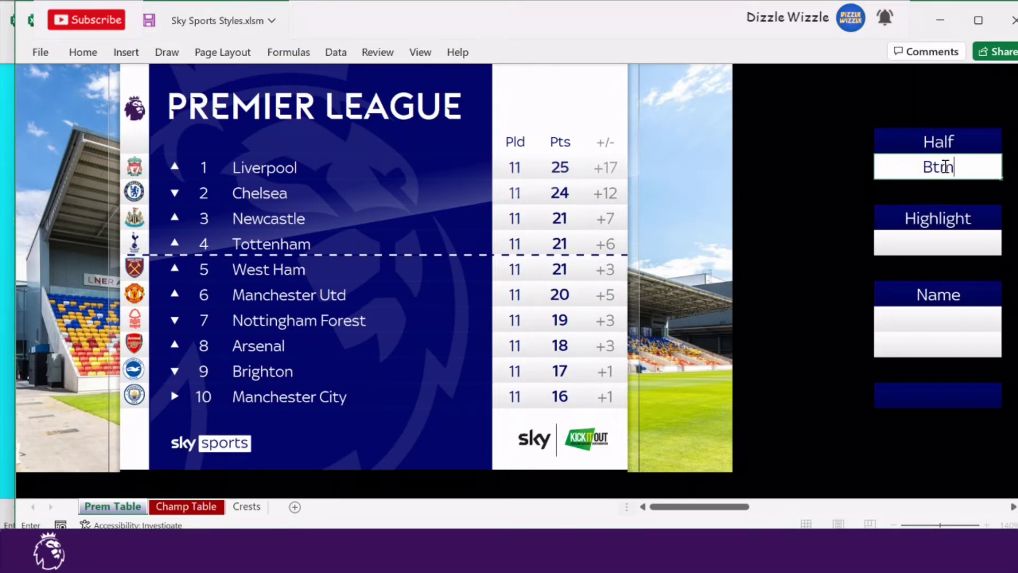
{"action": "key", "text": "Return"}
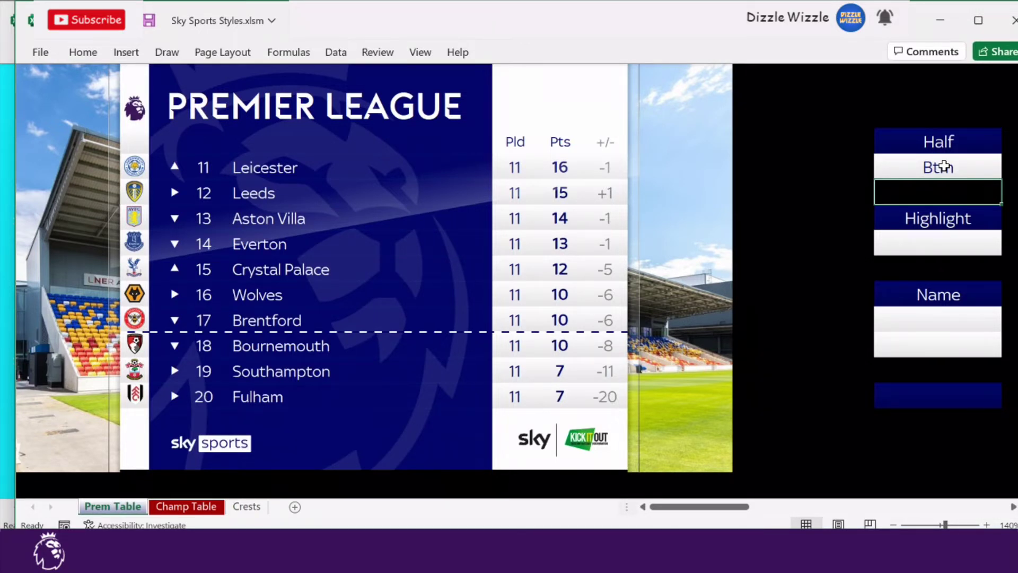
{"action": "key", "text": "alt+Tab"}
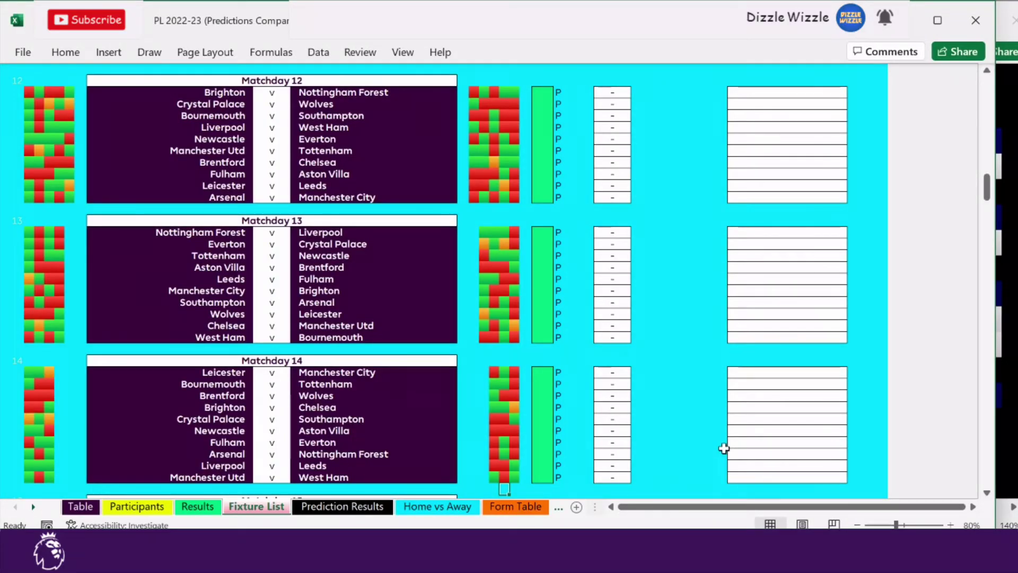
Bring up the Sky Sports Styles table covering 14 matchdays and set its Half option to Btm
{"action": "key", "text": "ctrl+shift+m"}
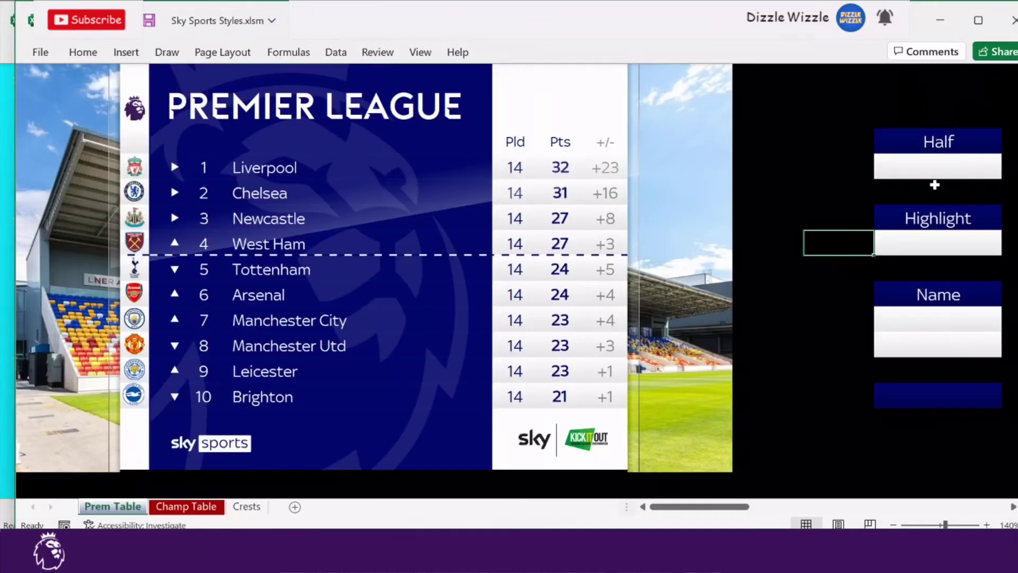
{"action": "left_click", "coordinate": [936, 172]}
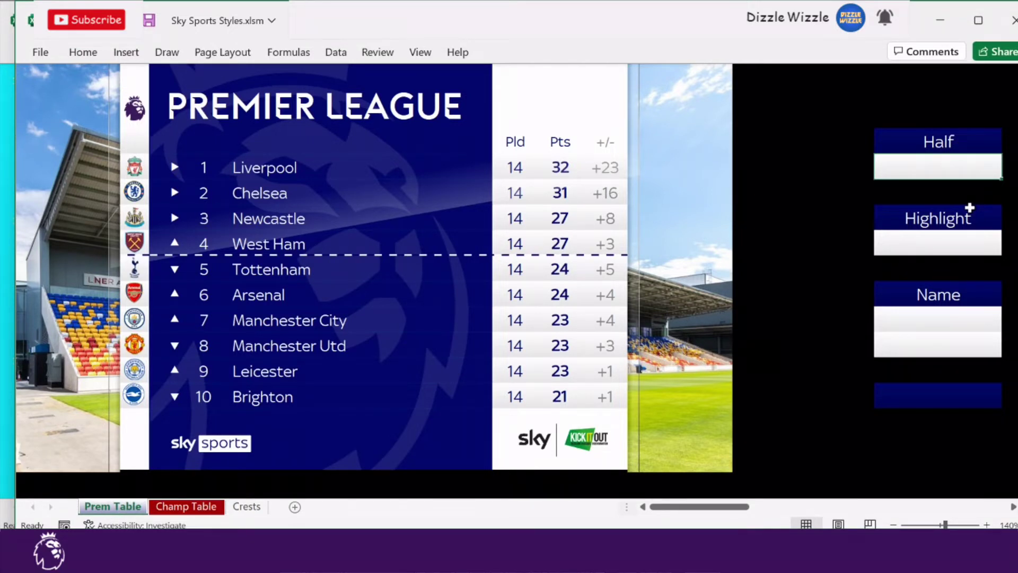
{"action": "type", "text": "Btm"}
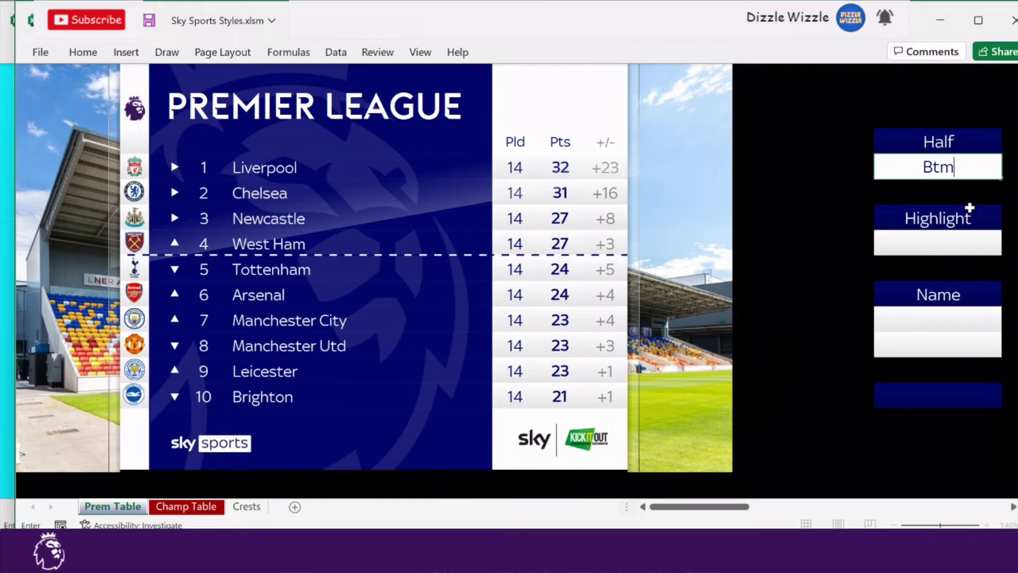
{"action": "key", "text": "Return"}
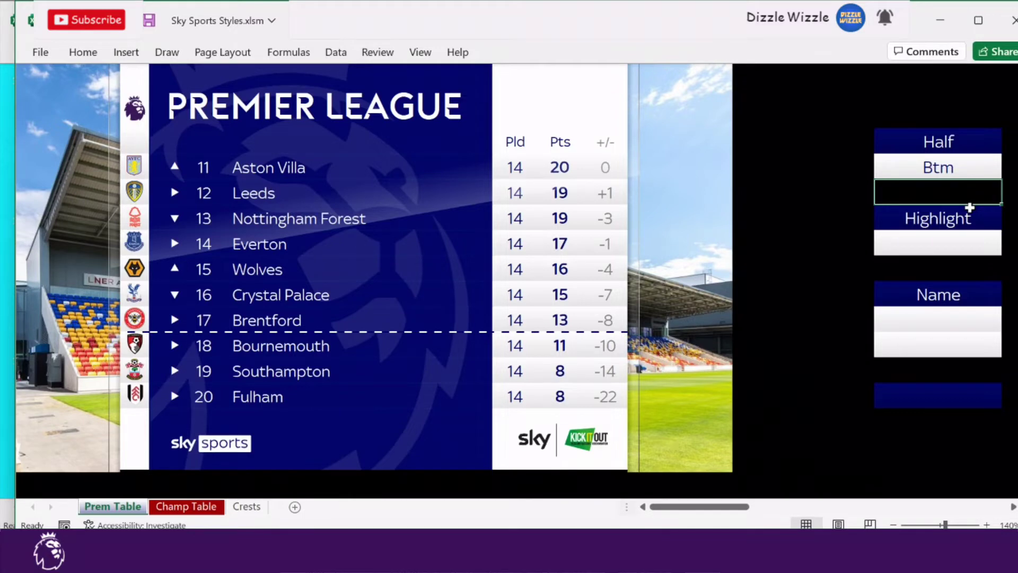
Switch back to the Fixture List and go through the predicted scores of Matchdays 15 and 16
{"action": "key", "text": "alt+Tab"}
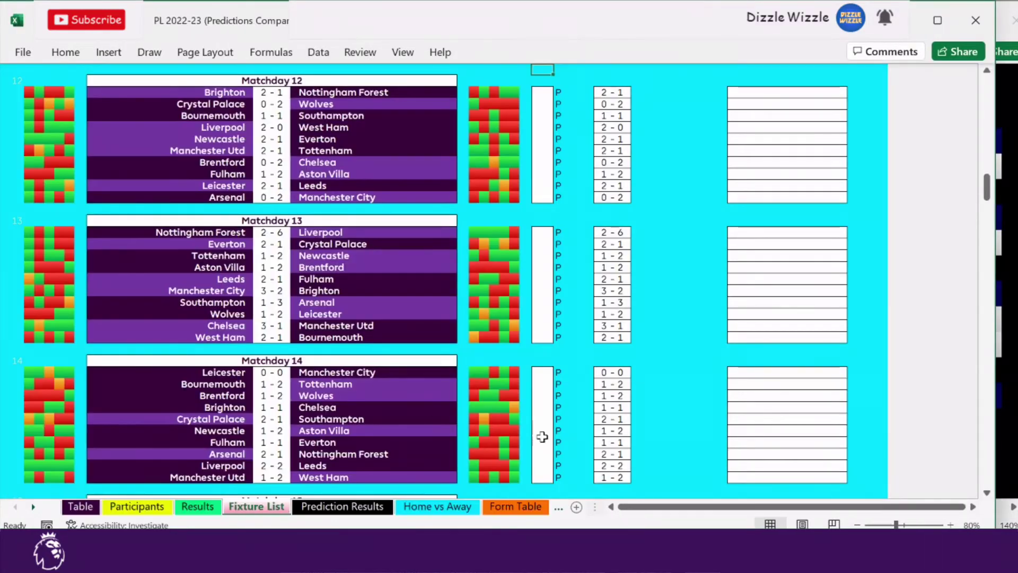
{"action": "scroll", "coordinate": [542, 436], "scroll_direction": "down", "scroll_amount": 4}
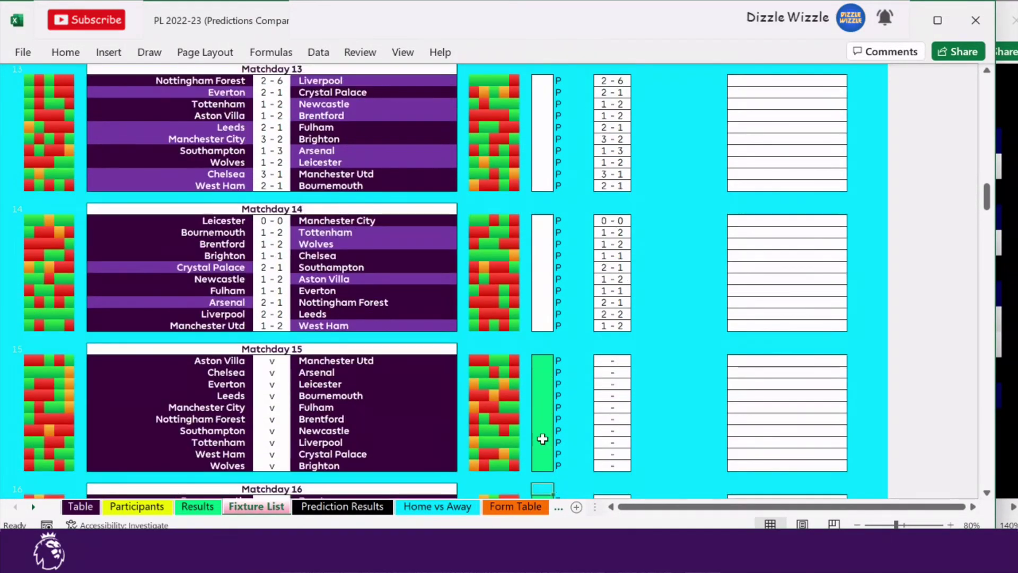
{"action": "scroll", "coordinate": [542, 438], "scroll_direction": "down", "scroll_amount": 8}
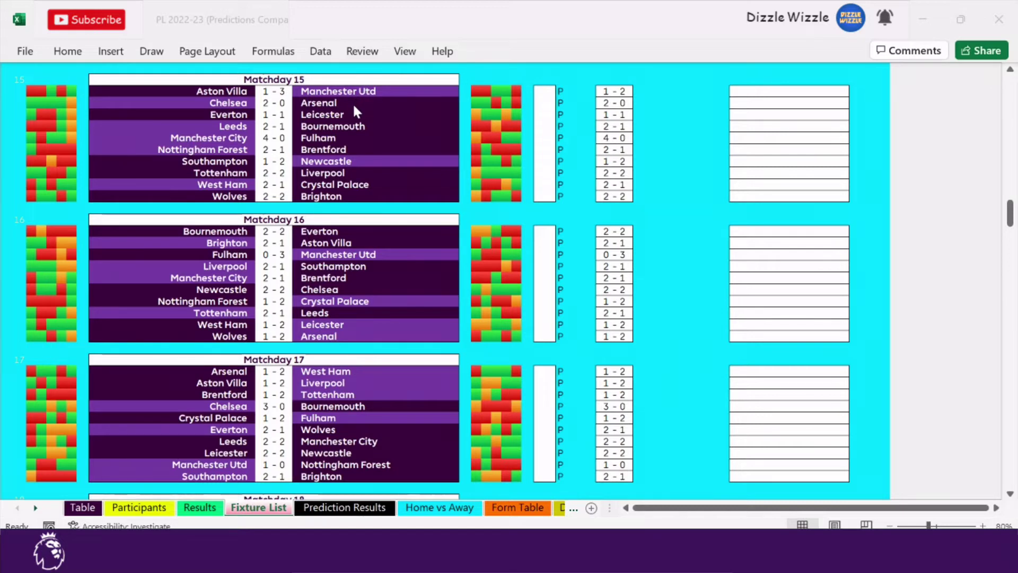
{"action": "key", "text": "alt+Tab"}
{"action": "left_click", "coordinate": [335, 161]}
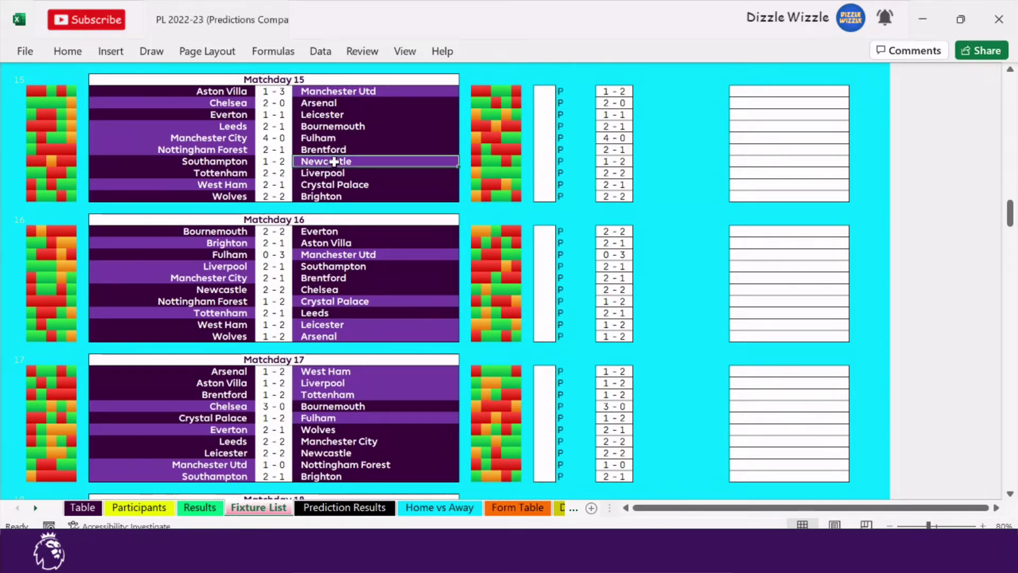
{"action": "key", "text": "Return"}
{"action": "key", "text": "Down"}
{"action": "key", "text": "Down"}
{"action": "key", "text": "Down"}
{"action": "key", "text": "Down"}
{"action": "key", "text": "Down"}
{"action": "key", "text": "Down"}
{"action": "key", "text": "Down"}
{"action": "key", "text": "Down"}
{"action": "key", "text": "Down"}
{"action": "key", "text": "Down"}
{"action": "key", "text": "Down"}
{"action": "key", "text": "Down"}
{"action": "key", "text": "Down"}
{"action": "key", "text": "Down"}
{"action": "key", "text": "Down"}
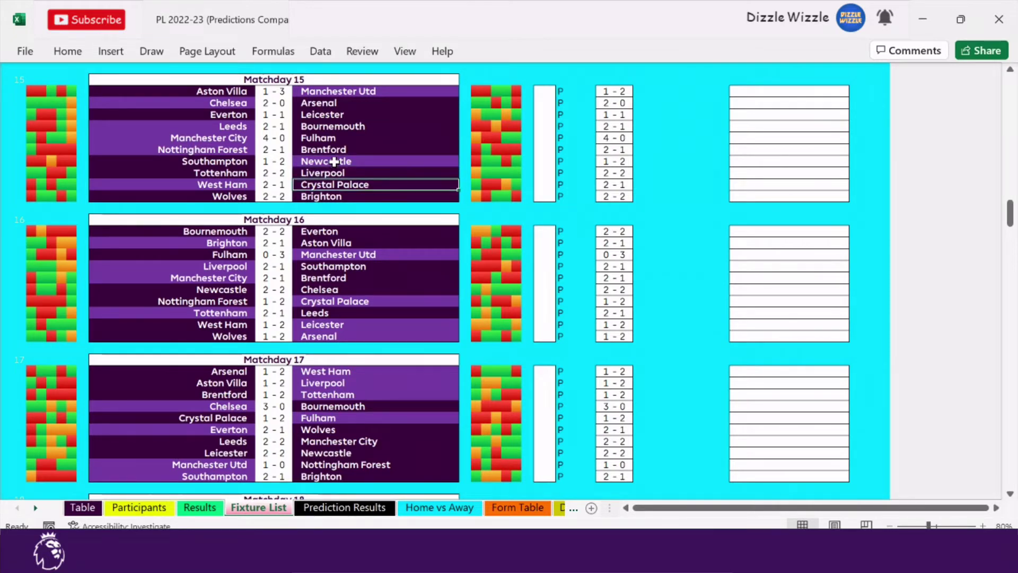
{"action": "key", "text": "Down"}
{"action": "key", "text": "Down"}
{"action": "key", "text": "Down"}
{"action": "key", "text": "Down"}
{"action": "key", "text": "Down"}
{"action": "key", "text": "Down"}
{"action": "key", "text": "Down"}
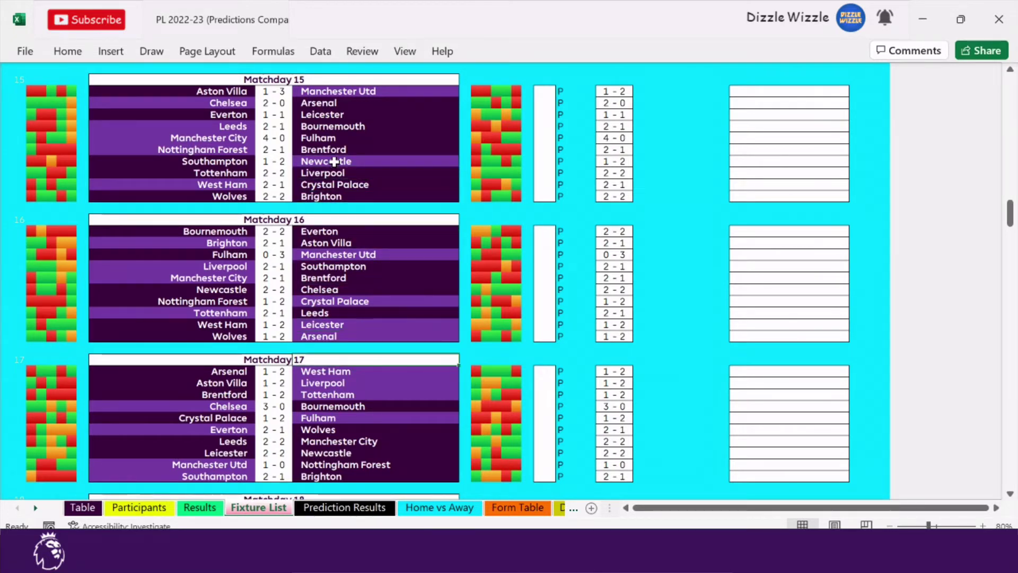
Go through the predicted scores of Matchdays 17, 18 and 19, fixture by fixture
{"action": "key", "text": "Down"}
{"action": "key", "text": "Down"}
{"action": "key", "text": "Down"}
{"action": "key", "text": "Down"}
{"action": "key", "text": "Down"}
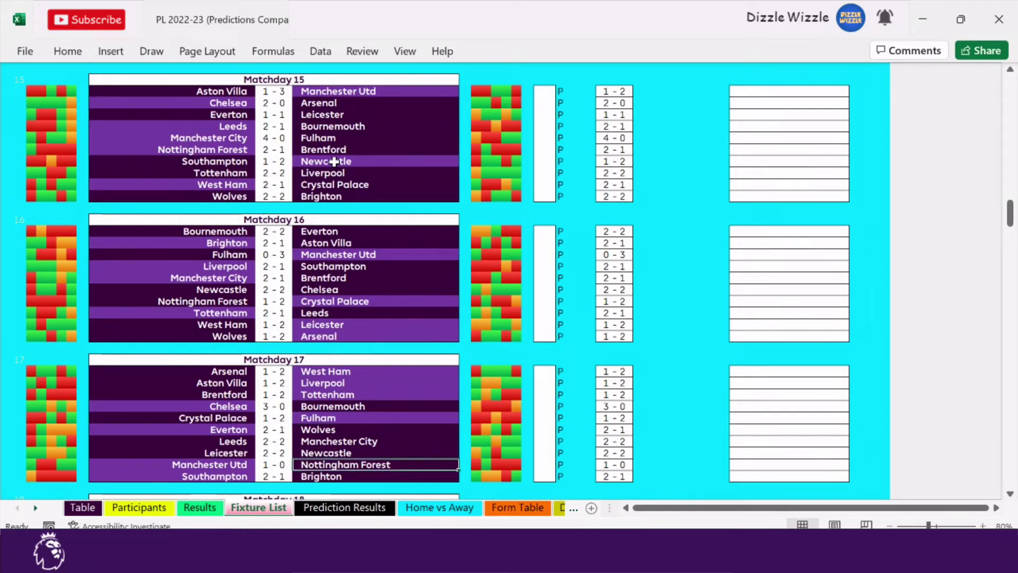
{"action": "key", "text": "Down"}
{"action": "key", "text": "Down"}
{"action": "key", "text": "Down"}
{"action": "key", "text": "Down"}
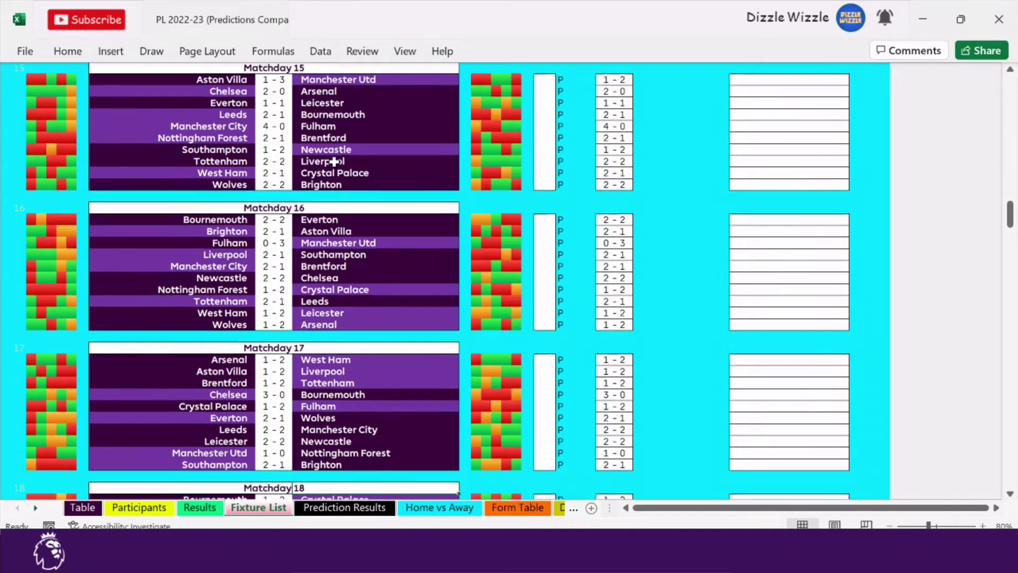
{"action": "key", "text": "Down"}
{"action": "key", "text": "Down"}
{"action": "key", "text": "Down"}
{"action": "key", "text": "Down"}
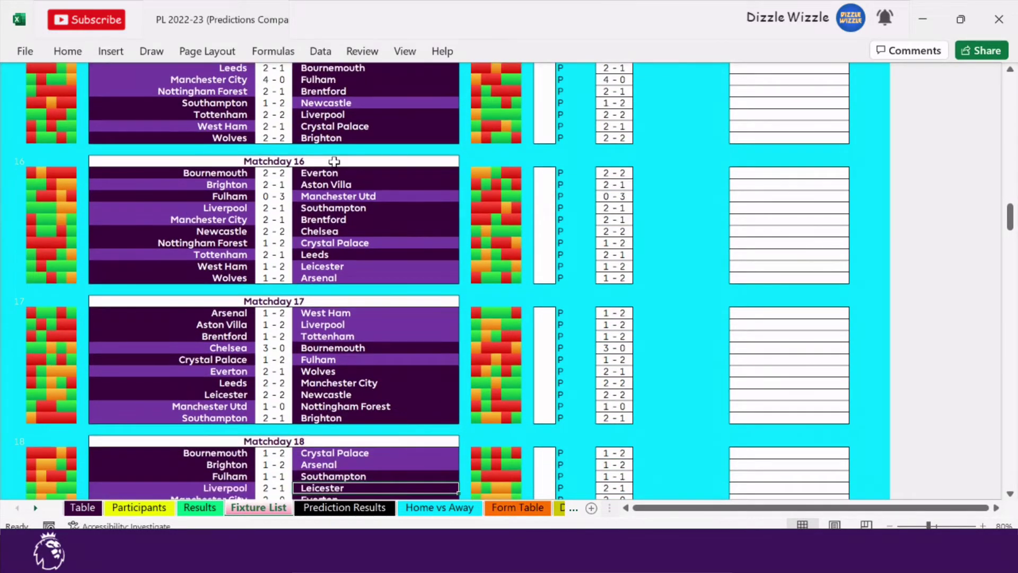
{"action": "key", "text": "Down"}
{"action": "key", "text": "Down"}
{"action": "key", "text": "Down"}
{"action": "key", "text": "Down"}
{"action": "key", "text": "Down"}
{"action": "key", "text": "Down"}
{"action": "key", "text": "Down"}
{"action": "key", "text": "Down"}
{"action": "key", "text": "Down"}
{"action": "key", "text": "Down"}
{"action": "key", "text": "Down"}
{"action": "key", "text": "Down"}
{"action": "key", "text": "Down"}
{"action": "key", "text": "Down"}
{"action": "key", "text": "Down"}
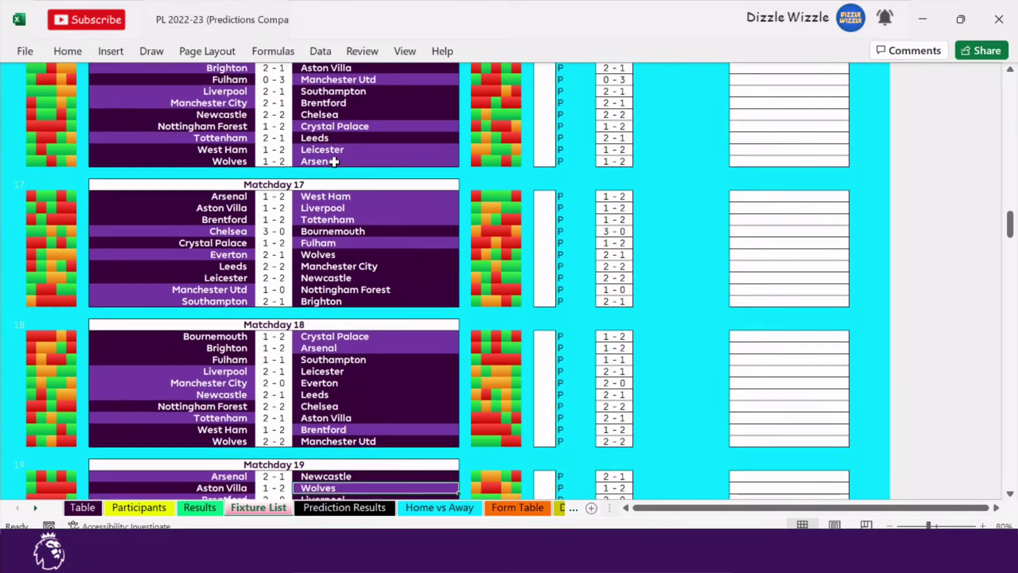
{"action": "key", "text": "Down"}
{"action": "key", "text": "Down"}
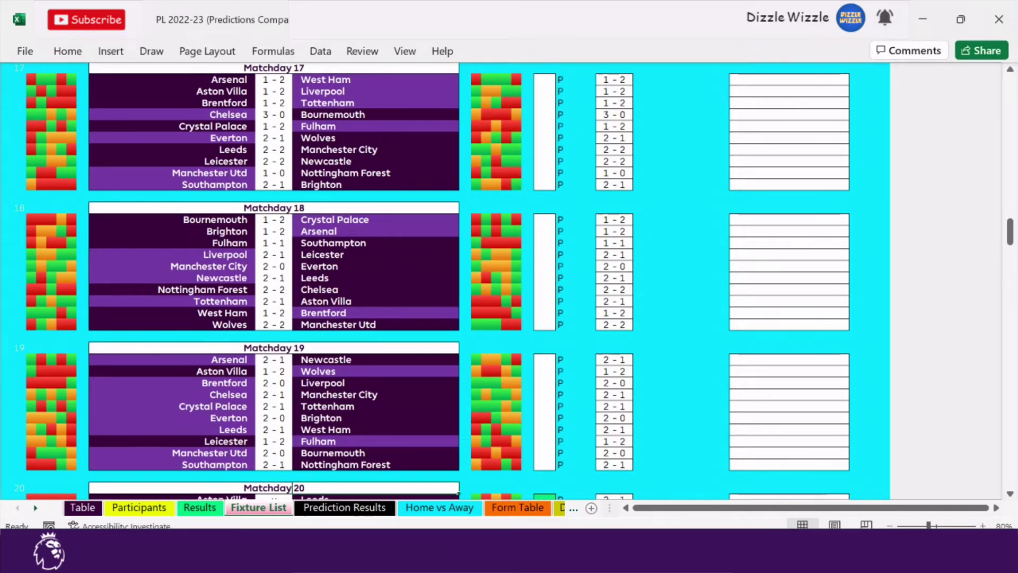
Switch to the Sky Sports Styles workbook and set Half to Btm for the table after 19 matchdays
{"action": "mouse_move", "coordinate": [597, 561]}
{"action": "left_click", "coordinate": [675, 460]}
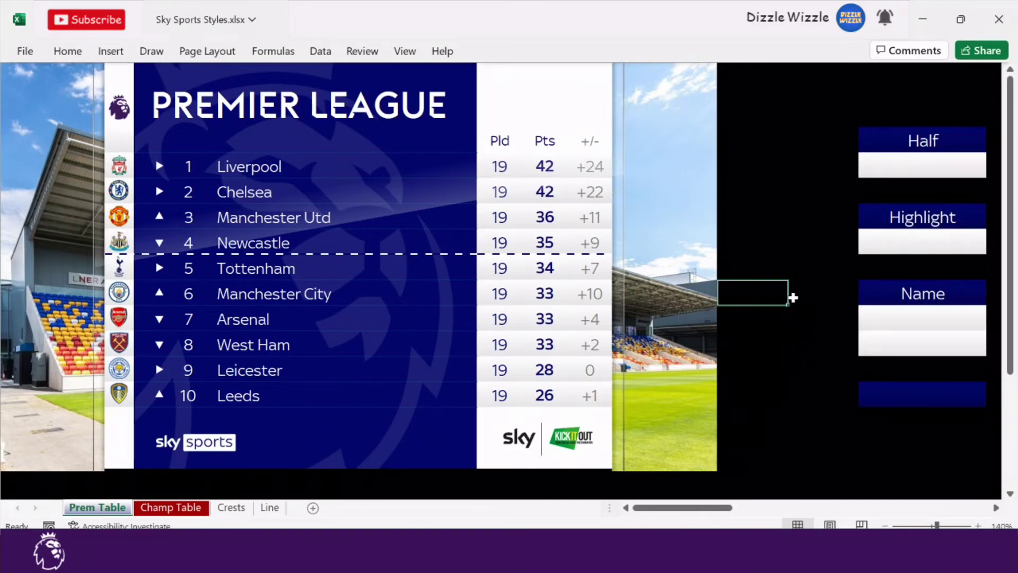
{"action": "left_click", "coordinate": [937, 165]}
{"action": "type", "text": "B"}
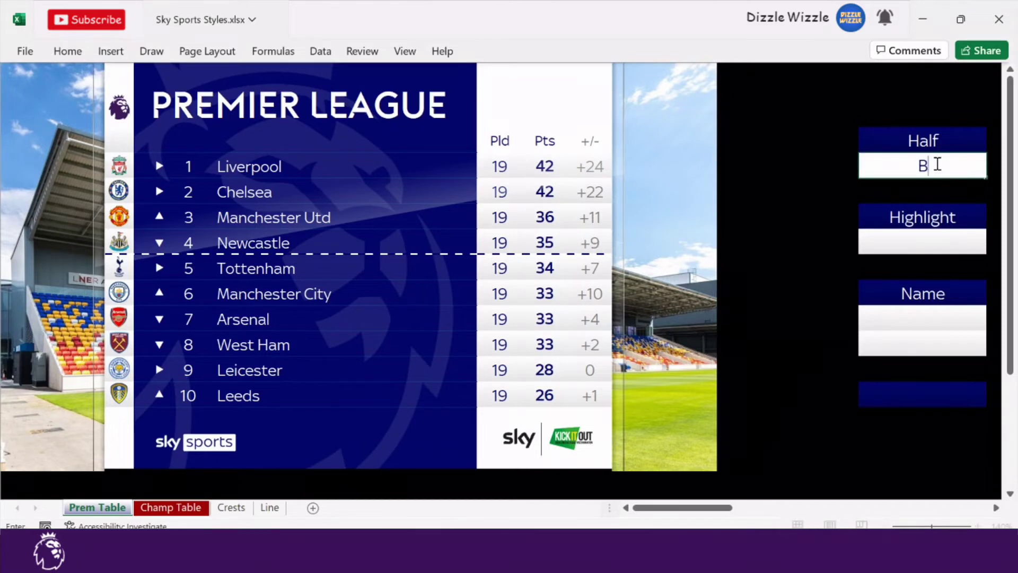
{"action": "type", "text": "tn"}
{"action": "key", "text": "BackSpace"}
{"action": "key", "text": "BackSpace"}
{"action": "key", "text": "BackSpace"}
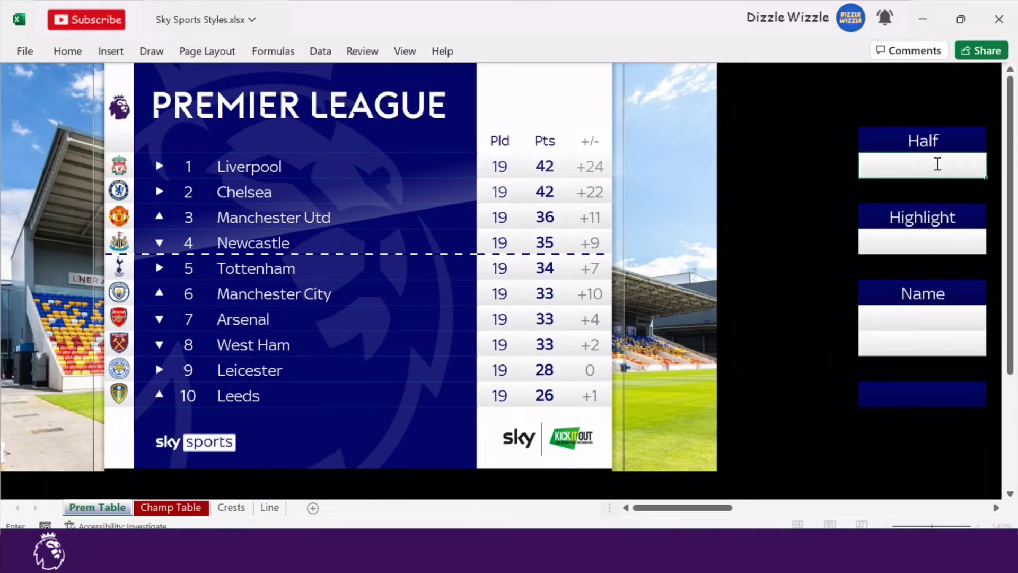
{"action": "type", "text": "Btm"}
{"action": "key", "text": "Return"}
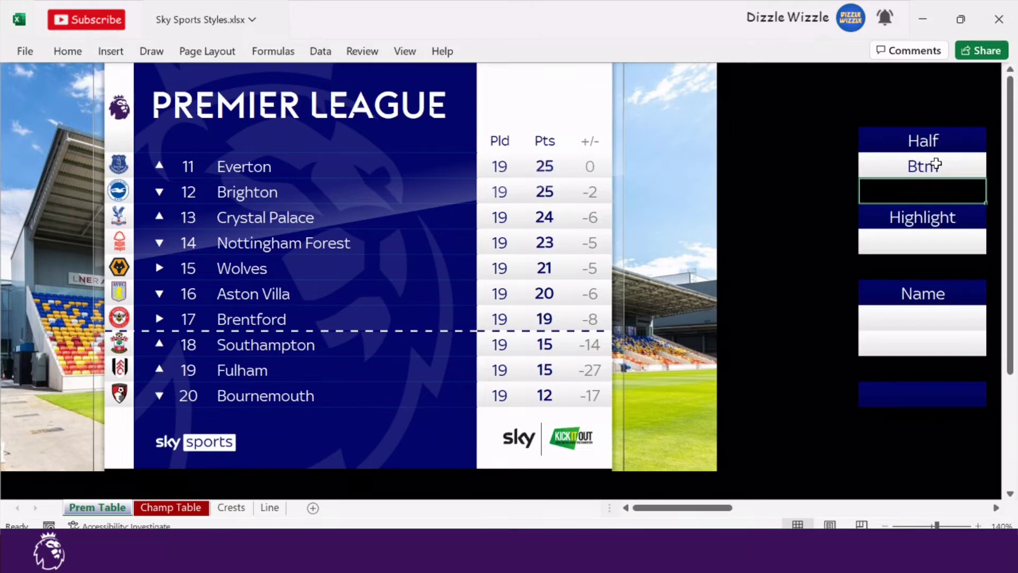
Return to the predictions workbook and review the scores of Matchday 25 and the lower fixtures of Matchday 24, working upward
{"action": "mouse_move", "coordinate": [597, 551]}
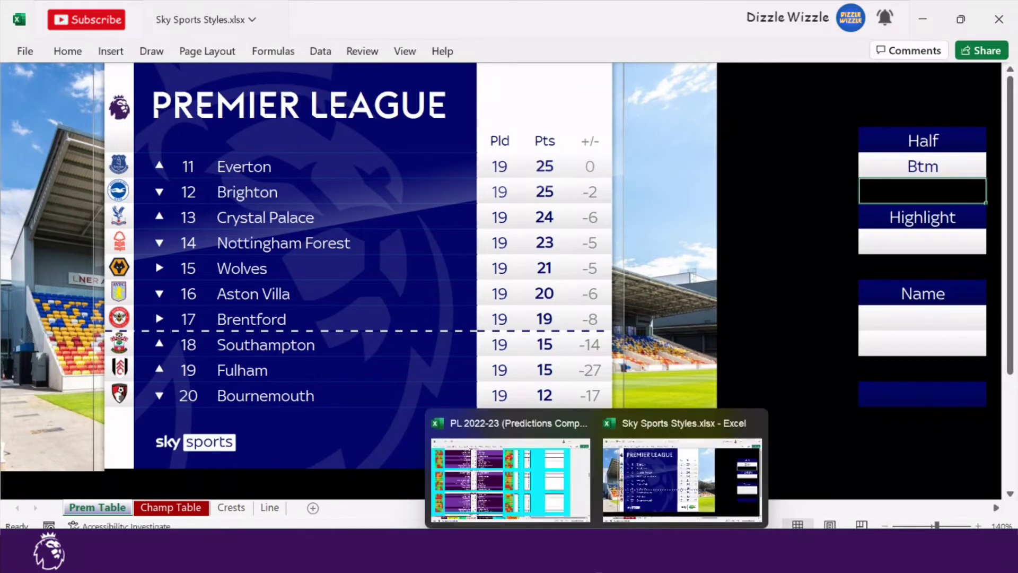
{"action": "left_click", "coordinate": [560, 499]}
{"action": "left_click_drag", "start_coordinate": [275, 332], "coordinate": [284, 485]}
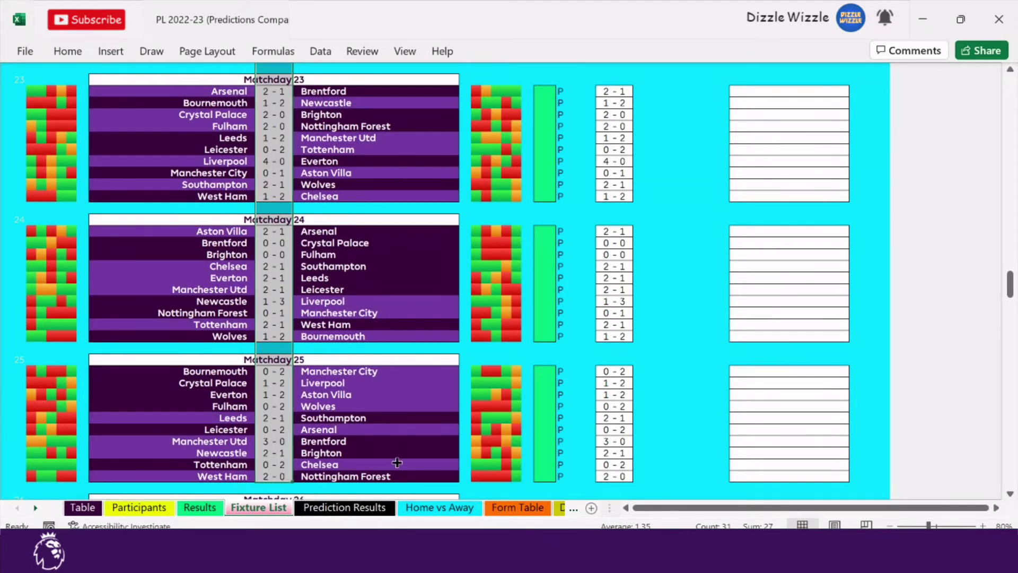
{"action": "left_click", "coordinate": [446, 476]}
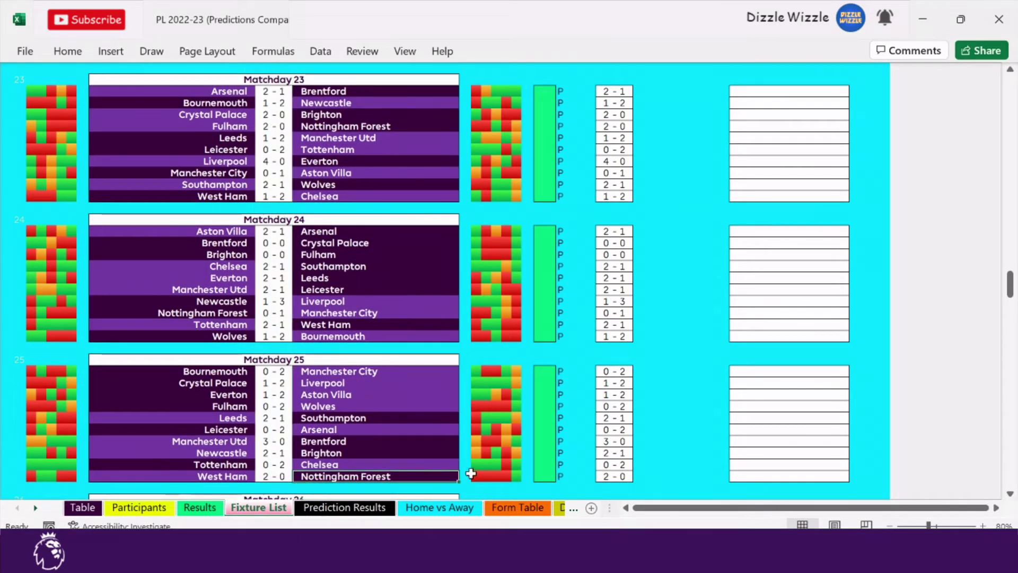
{"action": "key", "text": "Up"}
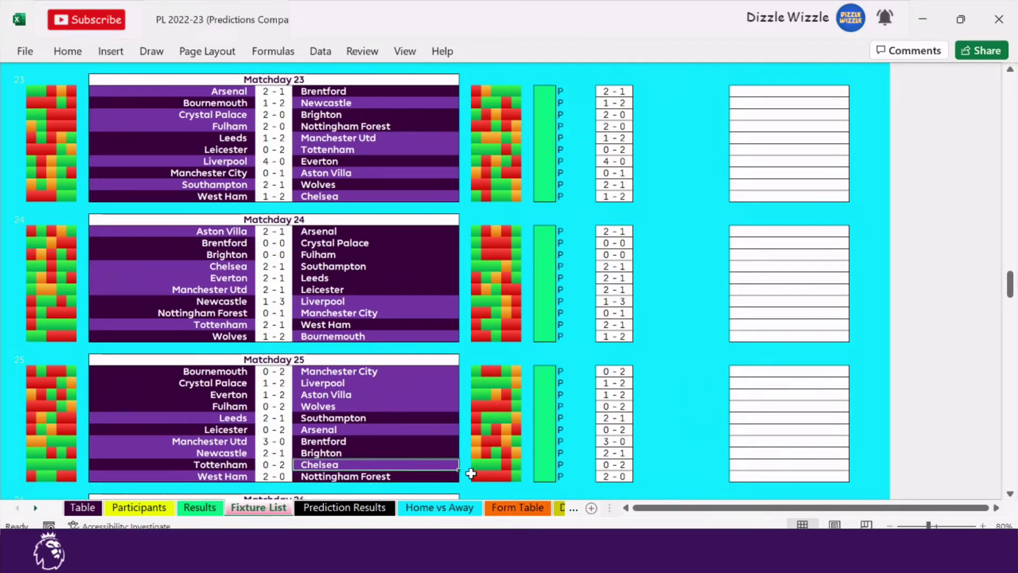
{"action": "key", "text": "Up"}
{"action": "key", "text": "Up"}
{"action": "key", "text": "Up"}
{"action": "key", "text": "Up"}
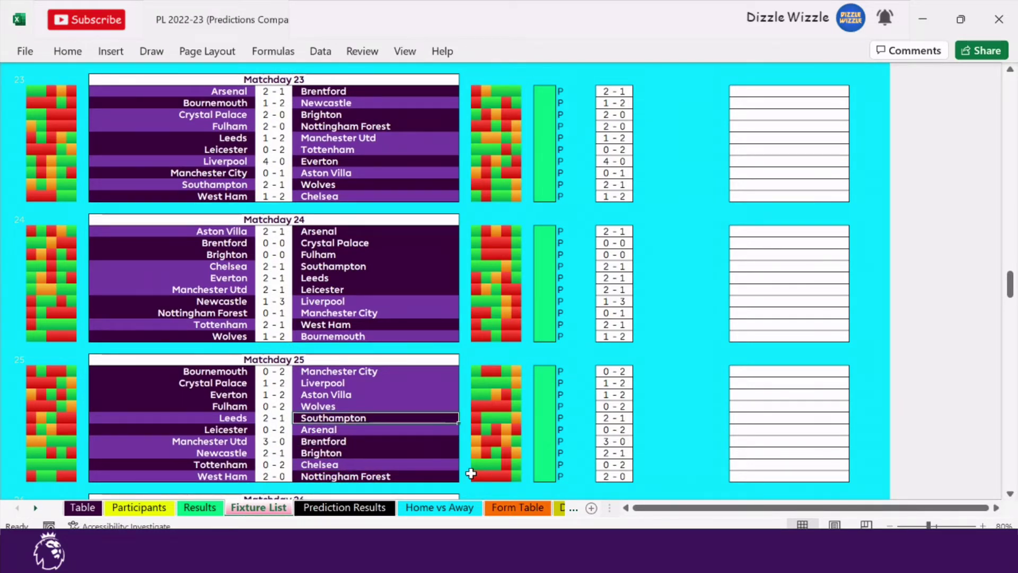
{"action": "key", "text": "Up"}
{"action": "key", "text": "Up"}
{"action": "key", "text": "Up"}
{"action": "key", "text": "Up"}
{"action": "key", "text": "Up"}
{"action": "key", "text": "Up"}
{"action": "key", "text": "Up"}
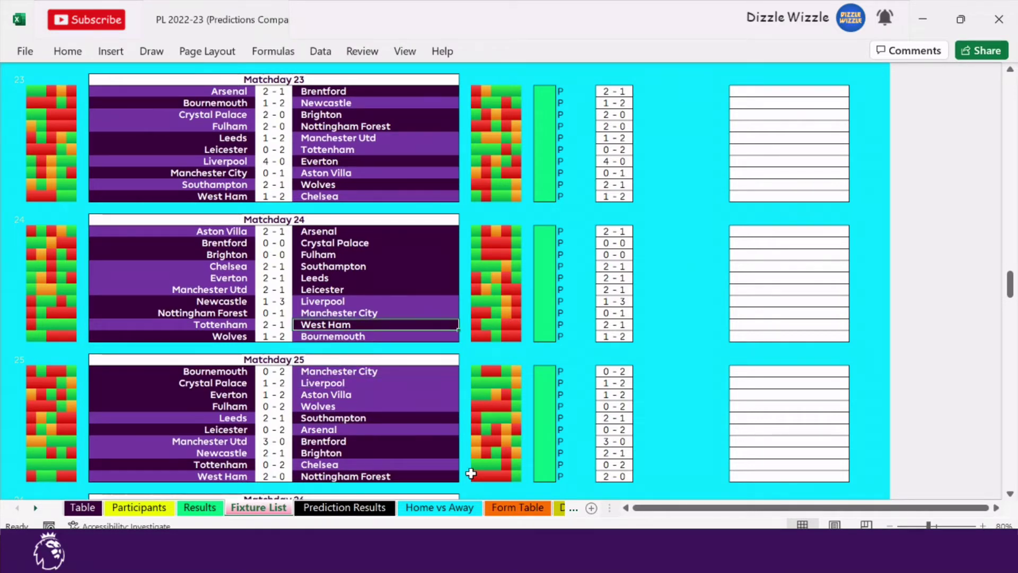
{"action": "key", "text": "Up"}
{"action": "key", "text": "Up"}
{"action": "key", "text": "Up"}
{"action": "key", "text": "Up"}
{"action": "key", "text": "Up"}
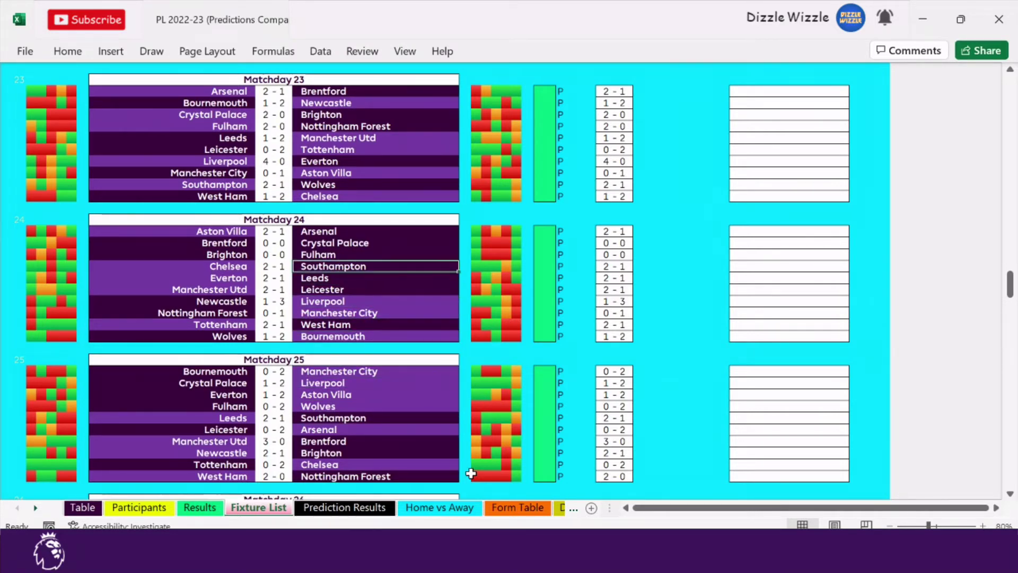
Work upward along the score column from Matchday 24 through Matchdays 23 and 22 to check the predictions
{"action": "key", "text": "Left"}
{"action": "key", "text": "Up"}
{"action": "key", "text": "Up"}
{"action": "key", "text": "Up"}
{"action": "key", "text": "Up"}
{"action": "key", "text": "Up"}
{"action": "key", "text": "Up"}
{"action": "key", "text": "Up"}
{"action": "key", "text": "Up"}
{"action": "key", "text": "Up"}
{"action": "key", "text": "Up"}
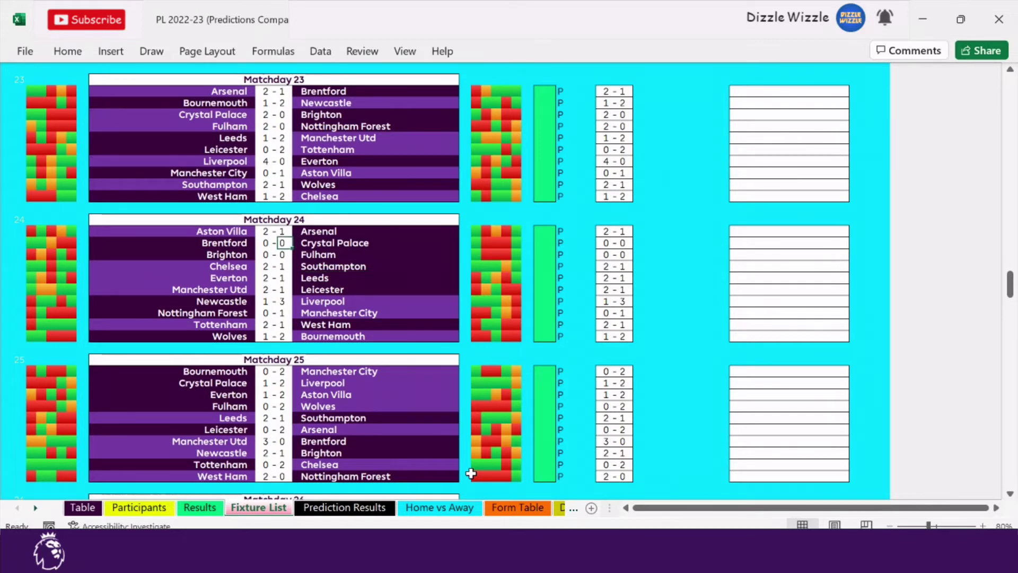
{"action": "key", "text": "Up"}
{"action": "key", "text": "Up"}
{"action": "key", "text": "Up"}
{"action": "key", "text": "Up"}
{"action": "key", "text": "Up"}
{"action": "key", "text": "Up"}
{"action": "key", "text": "Down"}
{"action": "key", "text": "Down"}
{"action": "key", "text": "Left"}
{"action": "key", "text": "Up"}
{"action": "key", "text": "Up"}
{"action": "key", "text": "Up"}
{"action": "key", "text": "Up"}
{"action": "key", "text": "Up"}
{"action": "key", "text": "Up"}
{"action": "key", "text": "Up"}
{"action": "key", "text": "Up"}
{"action": "key", "text": "Up"}
{"action": "key", "text": "Up"}
{"action": "key", "text": "Up"}
{"action": "key", "text": "Up"}
{"action": "key", "text": "Up"}
{"action": "key", "text": "Up"}
{"action": "key", "text": "Up"}
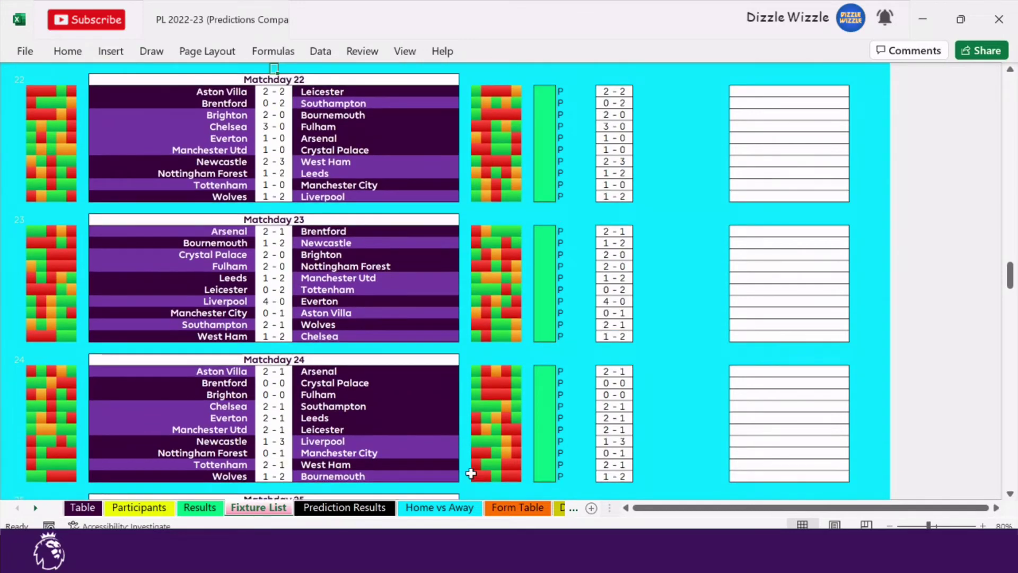
Go through the predicted scores of Matchday 22, fixture by fixture
{"action": "key", "text": "Up"}
{"action": "key", "text": "Up"}
{"action": "key", "text": "Down"}
{"action": "key", "text": "Down"}
{"action": "key", "text": "Down"}
{"action": "key", "text": "Down"}
{"action": "key", "text": "Down"}
{"action": "key", "text": "Down"}
{"action": "key", "text": "Down"}
{"action": "key", "text": "Down"}
{"action": "key", "text": "Down"}
{"action": "key", "text": "Down"}
{"action": "key", "text": "Down"}
{"action": "key", "text": "Down"}
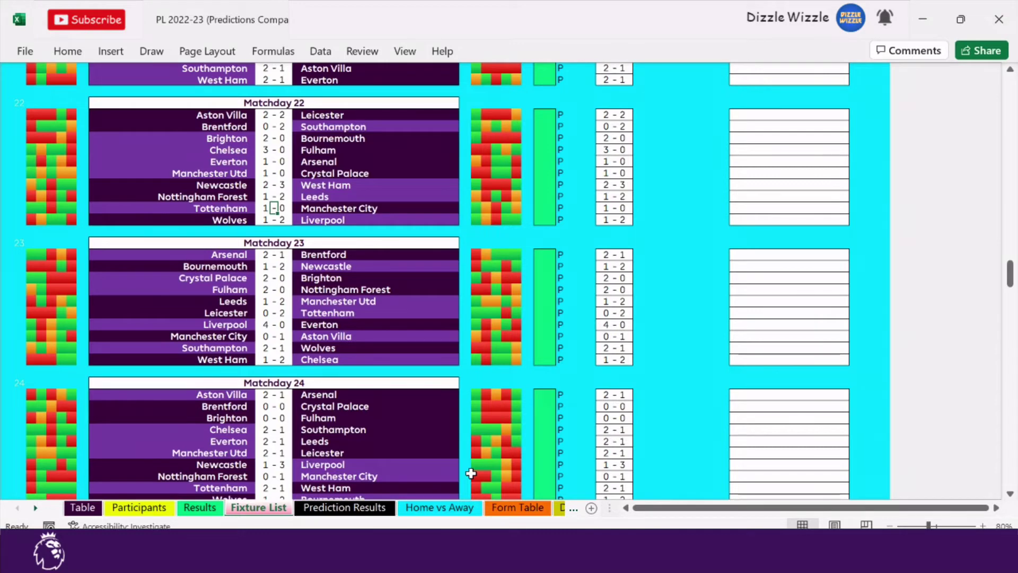
Move up the score column to Matchday 21 and check its predicted scores
{"action": "key", "text": "Up"}
{"action": "key", "text": "Up"}
{"action": "key", "text": "Up"}
{"action": "key", "text": "Up"}
{"action": "key", "text": "Up"}
{"action": "key", "text": "Up"}
{"action": "key", "text": "Up"}
{"action": "key", "text": "Up"}
{"action": "key", "text": "Up"}
{"action": "key", "text": "Up"}
{"action": "key", "text": "Up"}
{"action": "key", "text": "Up"}
{"action": "key", "text": "Up"}
{"action": "key", "text": "Up"}
{"action": "key", "text": "Up"}
{"action": "key", "text": "Up"}
{"action": "key", "text": "Up"}
{"action": "key", "text": "Up"}
{"action": "key", "text": "Up"}
{"action": "key", "text": "Up"}
{"action": "key", "text": "Up"}
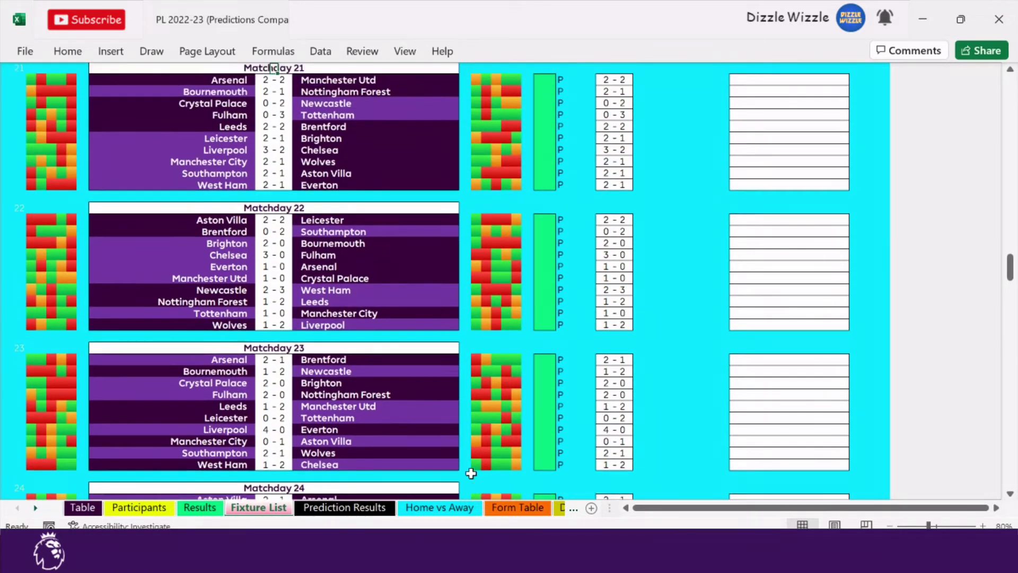
{"action": "key", "text": "Up"}
{"action": "key", "text": "Up"}
{"action": "key", "text": "Down"}
{"action": "key", "text": "Down"}
{"action": "key", "text": "Down"}
{"action": "key", "text": "Down"}
{"action": "key", "text": "Down"}
{"action": "key", "text": "Down"}
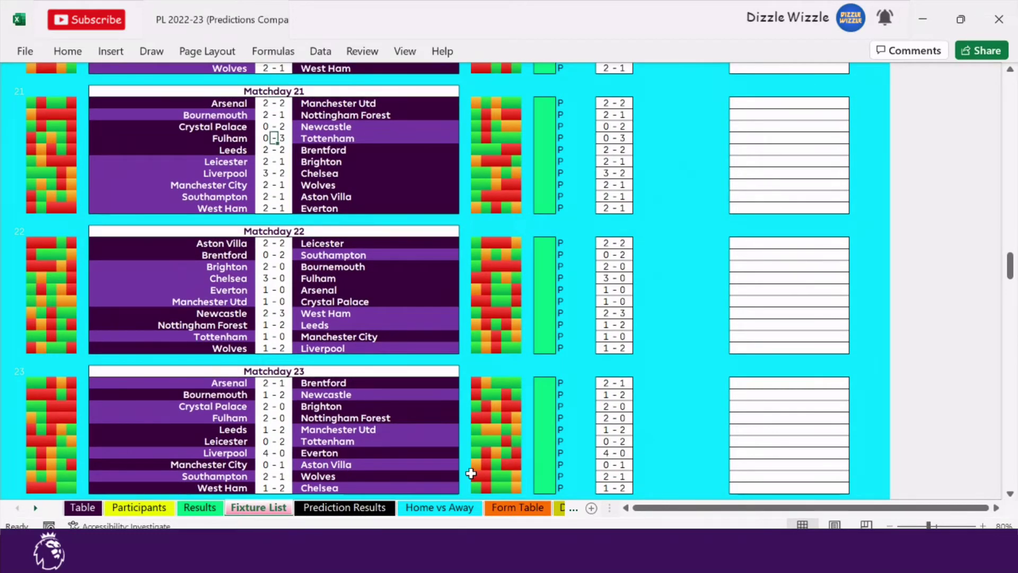
{"action": "key", "text": "Down"}
{"action": "key", "text": "Down"}
{"action": "key", "text": "Down"}
{"action": "key", "text": "Down"}
Continue upward from Matchday 21 and review the predicted scores of Matchday 20
{"action": "key", "text": "Up"}
{"action": "key", "text": "Up"}
{"action": "key", "text": "Up"}
{"action": "key", "text": "Up"}
{"action": "key", "text": "Up"}
{"action": "key", "text": "Up"}
{"action": "key", "text": "Up"}
{"action": "key", "text": "Up"}
{"action": "key", "text": "Up"}
{"action": "key", "text": "Up"}
{"action": "key", "text": "Up"}
{"action": "key", "text": "Up"}
{"action": "key", "text": "Up"}
{"action": "key", "text": "Up"}
{"action": "key", "text": "Up"}
{"action": "key", "text": "Up"}
{"action": "key", "text": "Up"}
{"action": "key", "text": "Up"}
{"action": "key", "text": "Up"}
{"action": "key", "text": "Up"}
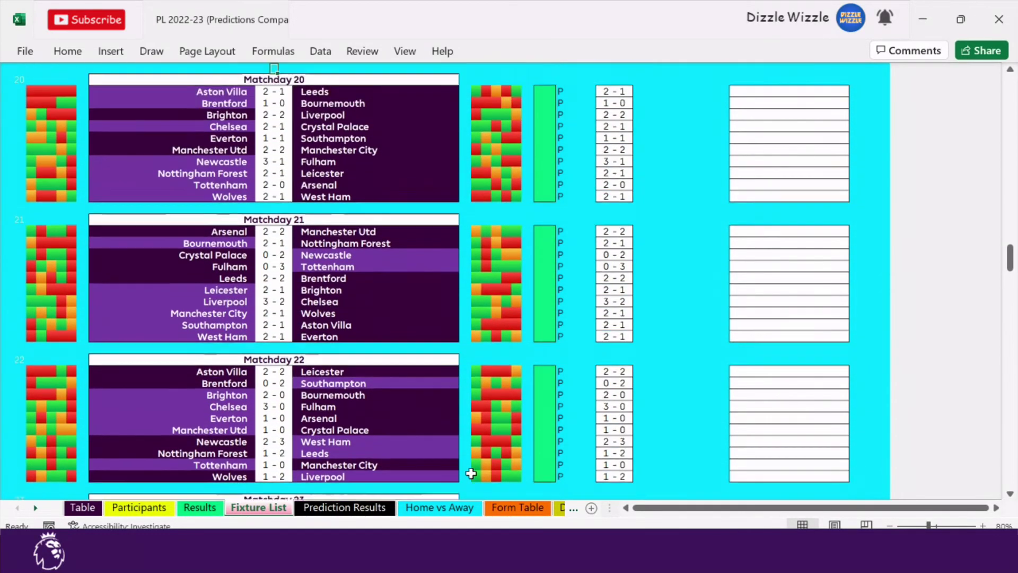
{"action": "key", "text": "Up"}
{"action": "key", "text": "Up"}
Switch to the Sky Sports Styles workbook, examine the top half of the table after 25 matchdays, and select the Half cell
{"action": "left_click", "coordinate": [646, 502]}
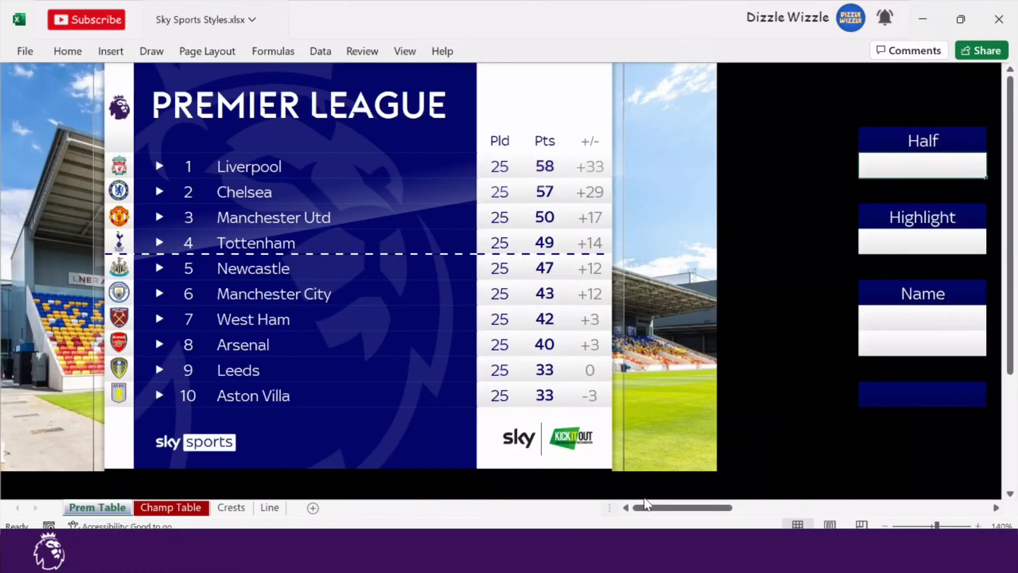
{"action": "left_click", "coordinate": [802, 347]}
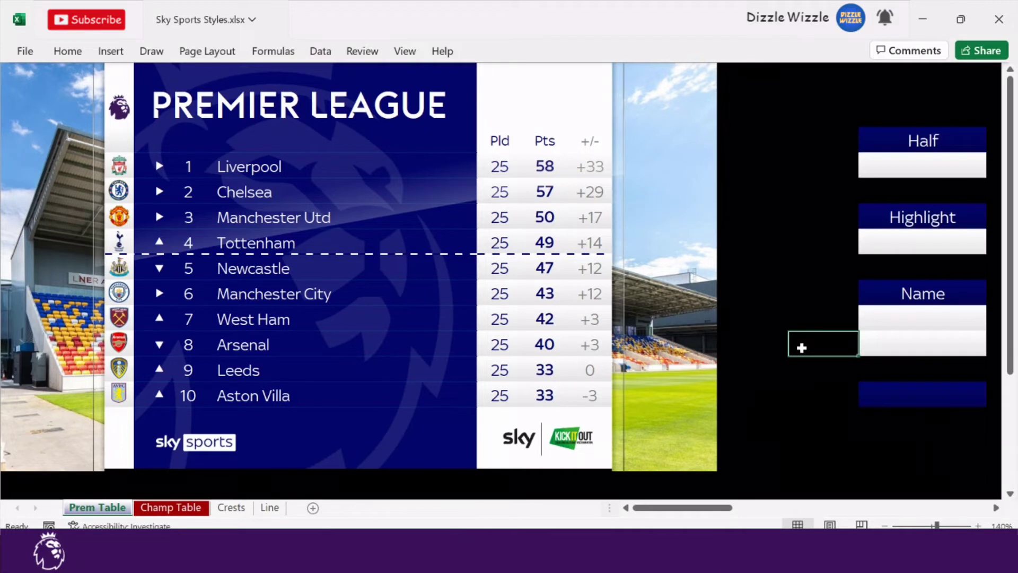
{"action": "left_click", "coordinate": [924, 182]}
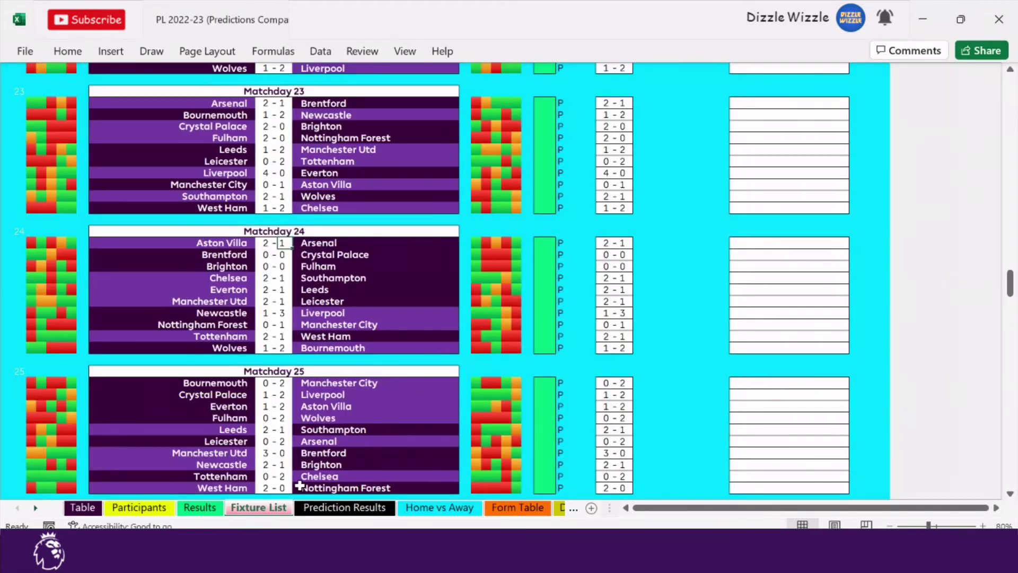
Return to the predictions workbook, go down the Matchday 24 scores, and select the block of Matchday 25 scores
{"action": "key", "text": "Down"}
{"action": "key", "text": "Down"}
{"action": "key", "text": "Down"}
{"action": "key", "text": "Down"}
{"action": "key", "text": "Down"}
{"action": "key", "text": "Down"}
{"action": "key", "text": "Down"}
{"action": "key", "text": "Down"}
{"action": "key", "text": "Down"}
{"action": "left_click_drag", "start_coordinate": [286, 487], "coordinate": [267, 395]}
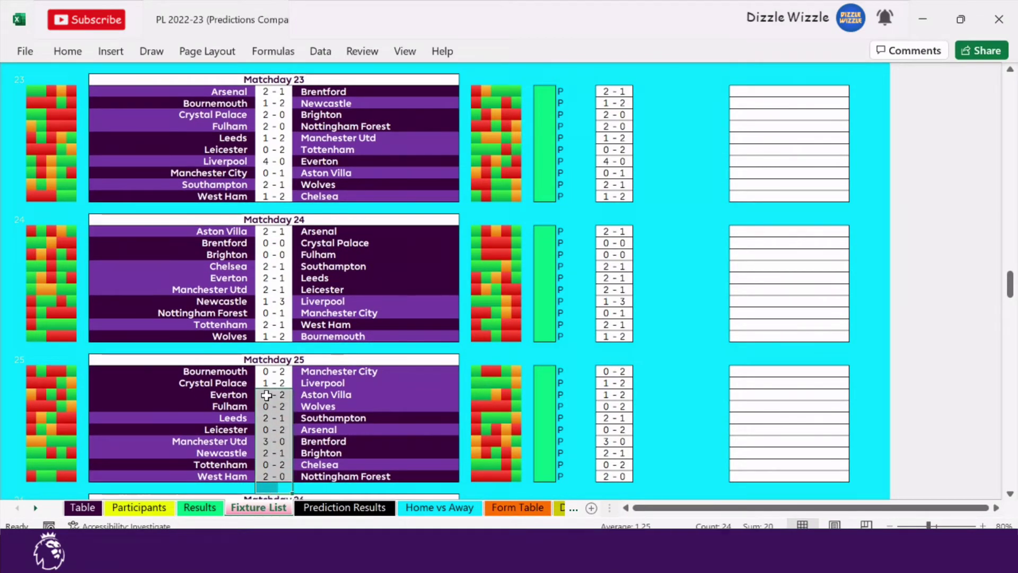
Go to Matchday 30 and review its predicted scores upward into the lower fixtures of Matchday 29
{"action": "scroll", "coordinate": [347, 454], "scroll_direction": "down", "scroll_amount": 20}
{"action": "left_click", "coordinate": [361, 463]}
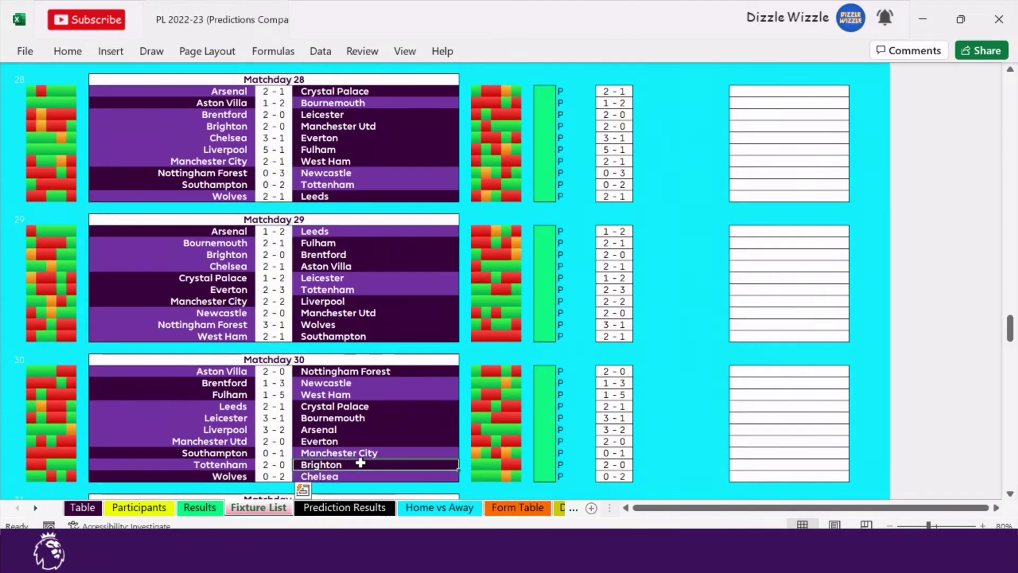
{"action": "key", "text": "Left"}
{"action": "key", "text": "Left"}
{"action": "key", "text": "Left"}
{"action": "key", "text": "Right"}
{"action": "key", "text": "Up"}
{"action": "key", "text": "Up"}
{"action": "key", "text": "Up"}
{"action": "key", "text": "Up"}
{"action": "key", "text": "Up"}
{"action": "key", "text": "Up"}
{"action": "key", "text": "Up"}
{"action": "key", "text": "Up"}
{"action": "key", "text": "Up"}
{"action": "key", "text": "Up"}
{"action": "key", "text": "Up"}
{"action": "key", "text": "Up"}
{"action": "key", "text": "Up"}
{"action": "key", "text": "Up"}
{"action": "key", "text": "Up"}
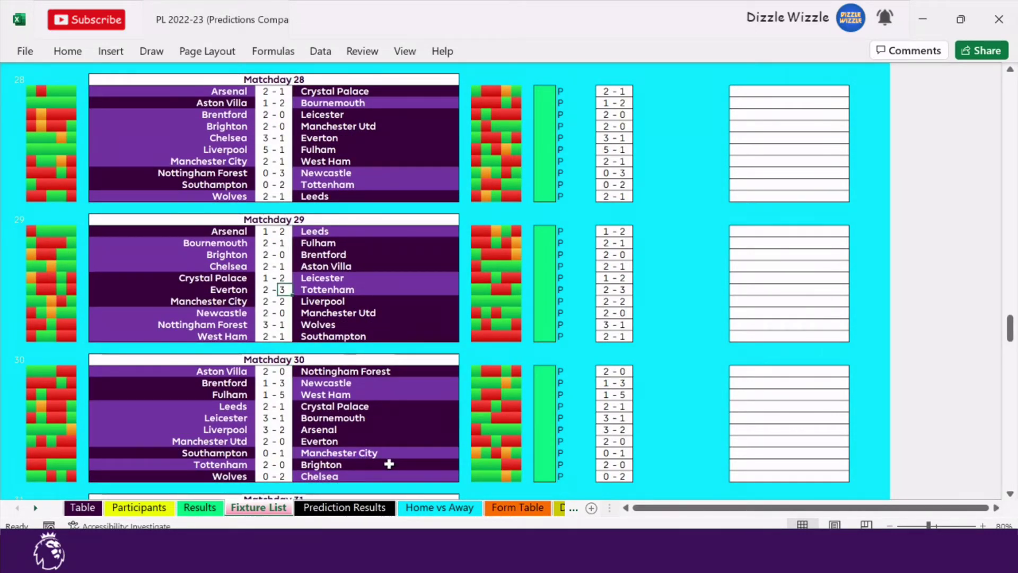
Work upward through the rest of Matchday 29 and all of Matchday 28 to check the predicted scores
{"action": "key", "text": "Down"}
{"action": "key", "text": "Up"}
{"action": "key", "text": "Up"}
{"action": "key", "text": "Up"}
{"action": "key", "text": "Up"}
{"action": "key", "text": "Up"}
{"action": "key", "text": "Up"}
{"action": "key", "text": "Up"}
{"action": "key", "text": "Up"}
{"action": "key", "text": "Up"}
{"action": "key", "text": "Up"}
{"action": "key", "text": "Up"}
{"action": "key", "text": "Up"}
{"action": "key", "text": "Up"}
{"action": "key", "text": "Up"}
{"action": "key", "text": "Up"}
{"action": "key", "text": "Up"}
{"action": "key", "text": "Up"}
{"action": "key", "text": "Up"}
{"action": "key", "text": "Up"}
{"action": "key", "text": "Up"}
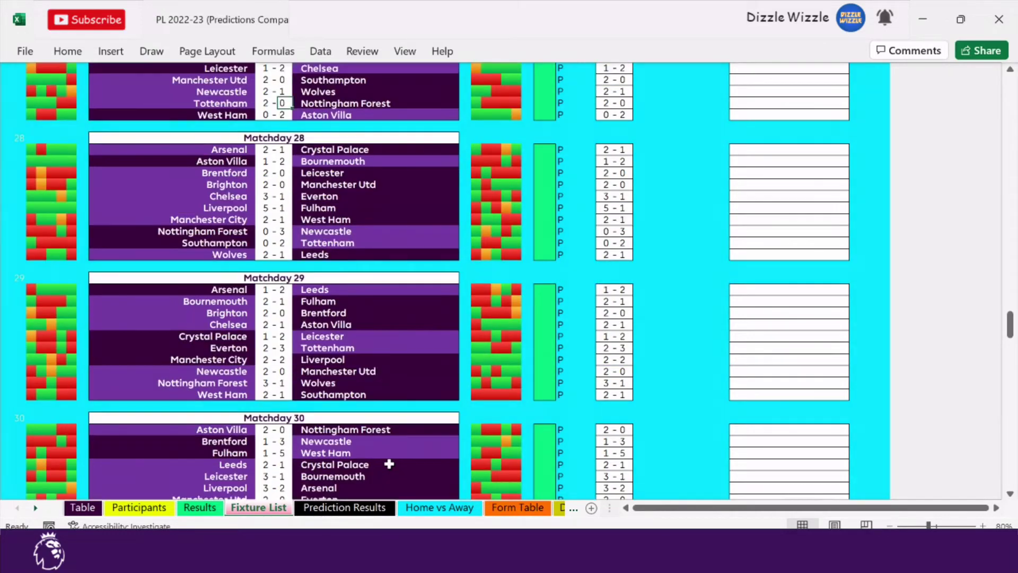
Review the Matchday 27 predicted scores and continue upward into the lower fixtures of Matchday 26
{"action": "key", "text": "Down"}
{"action": "key", "text": "Down"}
{"action": "key", "text": "Down"}
{"action": "key", "text": "Down"}
{"action": "key", "text": "Down"}
{"action": "key", "text": "Down"}
{"action": "key", "text": "Up"}
{"action": "key", "text": "Up"}
{"action": "key", "text": "Up"}
{"action": "key", "text": "Up"}
{"action": "key", "text": "Up"}
{"action": "key", "text": "Up"}
{"action": "key", "text": "Up"}
{"action": "key", "text": "Up"}
{"action": "key", "text": "Up"}
{"action": "key", "text": "Up"}
{"action": "key", "text": "Up"}
{"action": "key", "text": "Up"}
{"action": "key", "text": "Up"}
{"action": "key", "text": "Up"}
{"action": "key", "text": "Up"}
{"action": "key", "text": "Up"}
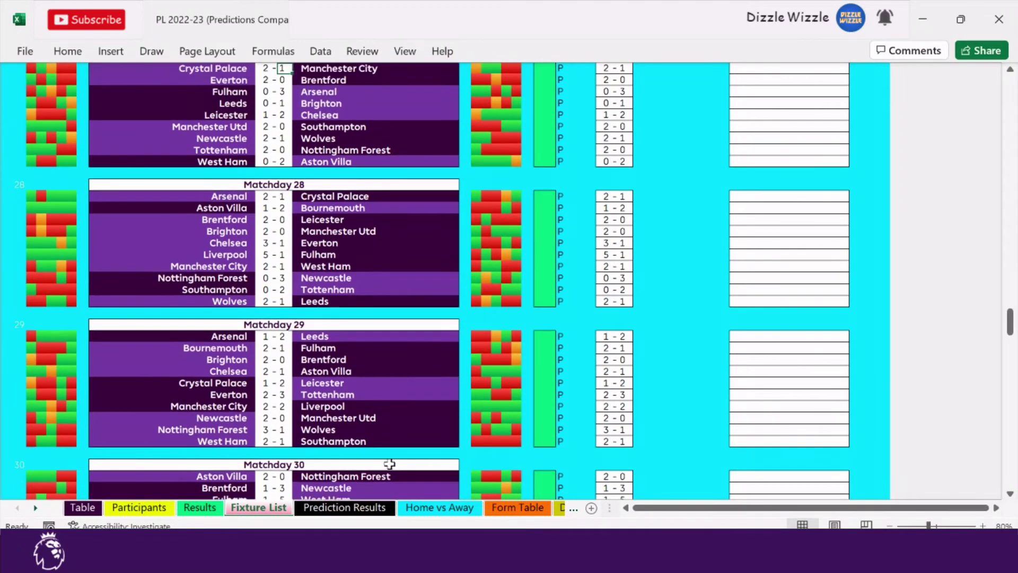
{"action": "key", "text": "Up"}
{"action": "key", "text": "Up"}
{"action": "key", "text": "Up"}
{"action": "key", "text": "Up"}
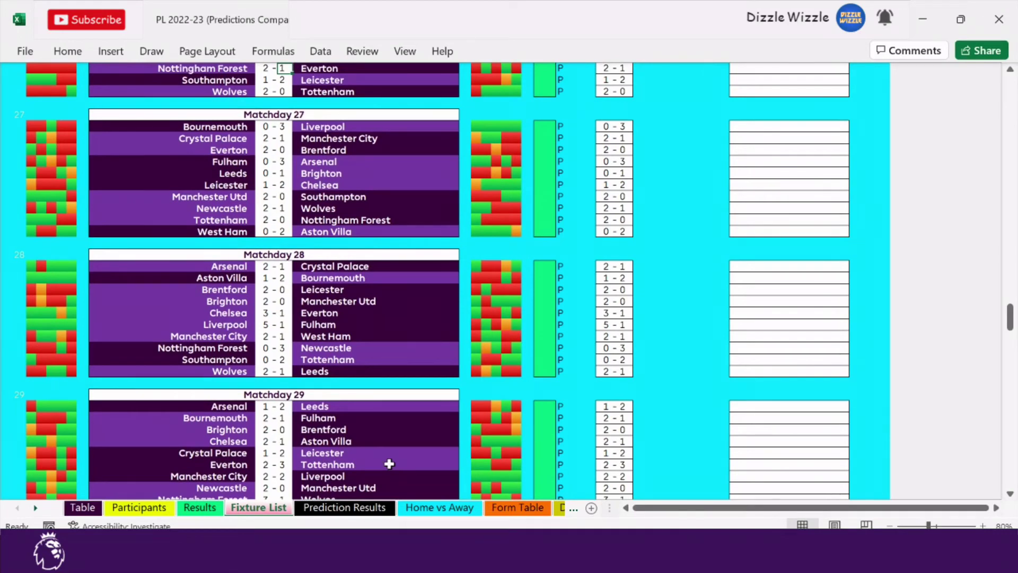
Recheck the Matchday 27 fixtures and work upward through all of Matchday 26 to the end of Matchday 25
{"action": "key", "text": "Right"}
{"action": "key", "text": "Right"}
{"action": "key", "text": "Down"}
{"action": "key", "text": "Down"}
{"action": "key", "text": "Down"}
{"action": "key", "text": "Down"}
{"action": "key", "text": "Down"}
{"action": "key", "text": "Down"}
{"action": "key", "text": "Down"}
{"action": "key", "text": "Left"}
{"action": "key", "text": "Up"}
{"action": "key", "text": "Up"}
{"action": "key", "text": "Up"}
{"action": "key", "text": "Up"}
{"action": "key", "text": "Up"}
{"action": "key", "text": "Up"}
{"action": "key", "text": "Up"}
{"action": "key", "text": "Up"}
{"action": "key", "text": "Up"}
{"action": "key", "text": "Up"}
{"action": "key", "text": "Up"}
{"action": "key", "text": "Up"}
{"action": "key", "text": "Up"}
{"action": "key", "text": "Up"}
{"action": "key", "text": "Up"}
{"action": "key", "text": "Up"}
{"action": "key", "text": "Up"}
{"action": "key", "text": "Up"}
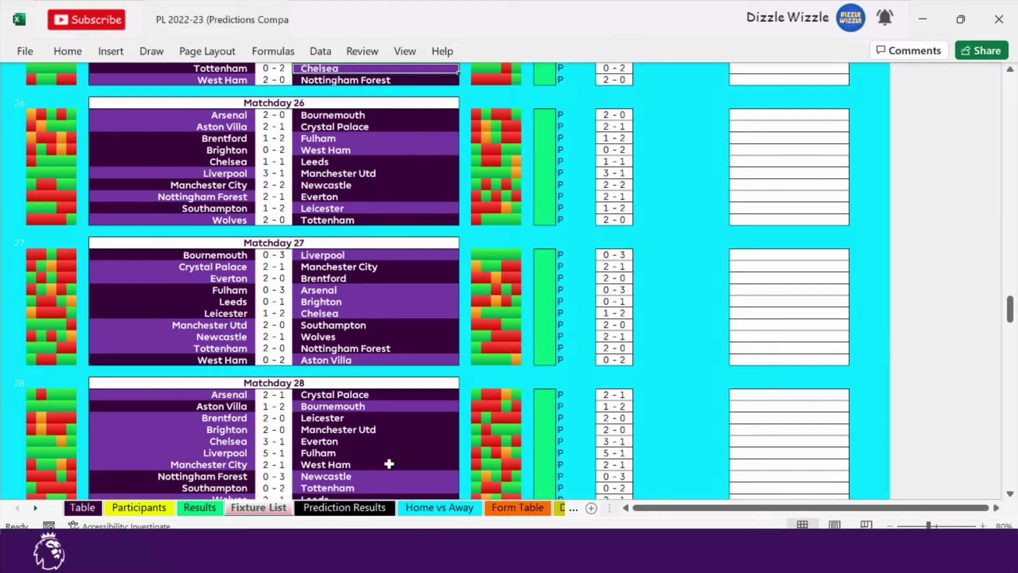
Select the green cells beside the fixtures from the first Matchday 26 row downward
{"action": "left_click", "coordinate": [550, 115]}
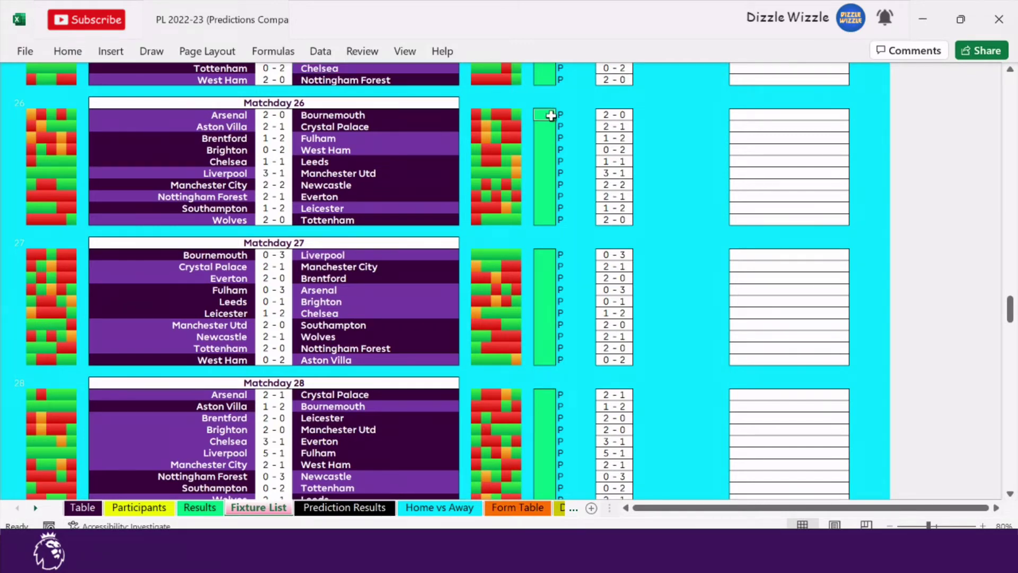
{"action": "left_click_drag", "start_coordinate": [551, 115], "coordinate": [546, 499]}
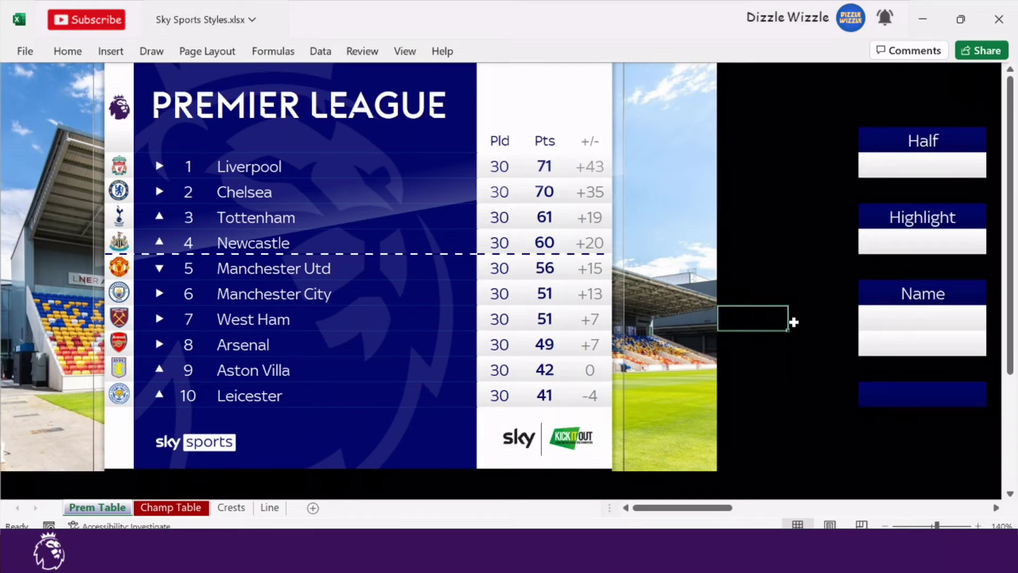
In the Sky Sports Styles workbook, set Half to Btm to show the bottom half of the table after 30 matchdays
{"action": "left_click", "coordinate": [891, 166]}
{"action": "type", "text": "Btm"}
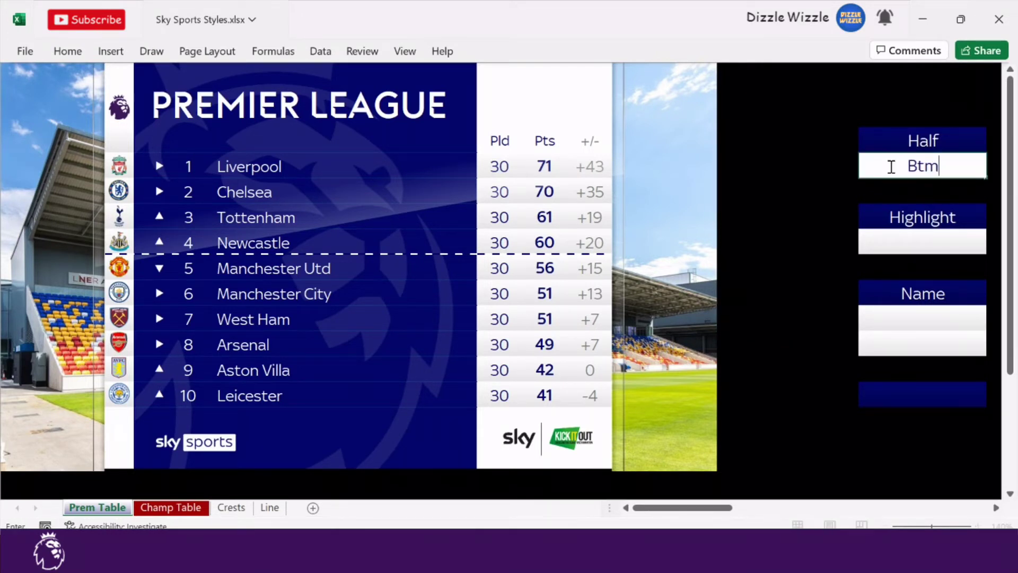
{"action": "key", "text": "BackSpace"}
{"action": "key", "text": "BackSpace"}
{"action": "key", "text": "BackSpace"}
{"action": "type", "text": "Btm"}
{"action": "key", "text": "Return"}
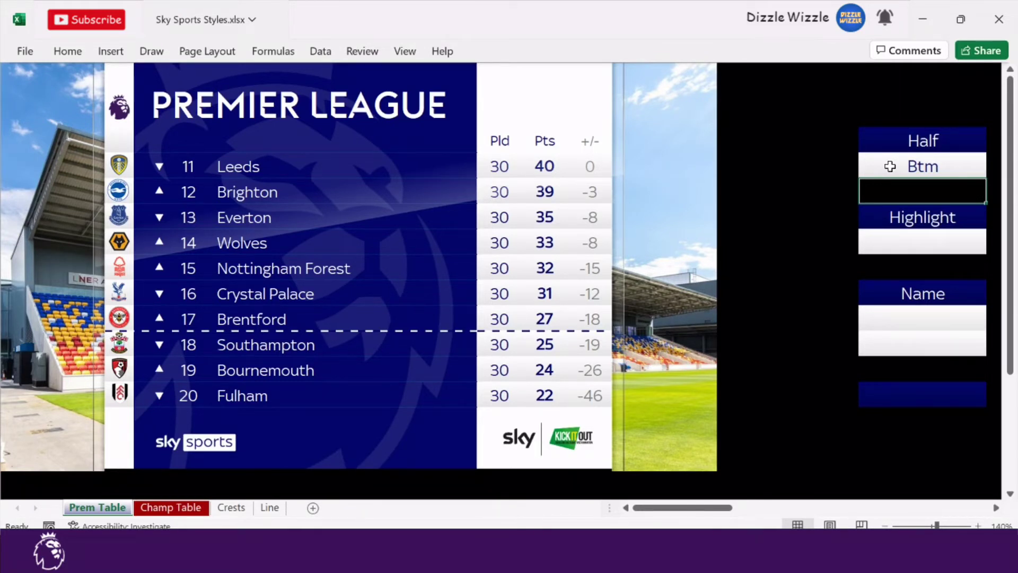
On the predictions workbook's Table sheet, examine the rows from Arsenal to Fulham and from Liverpool to Arsenal by selecting them
{"action": "left_click_drag", "start_coordinate": [689, 203], "coordinate": [51, 380]}
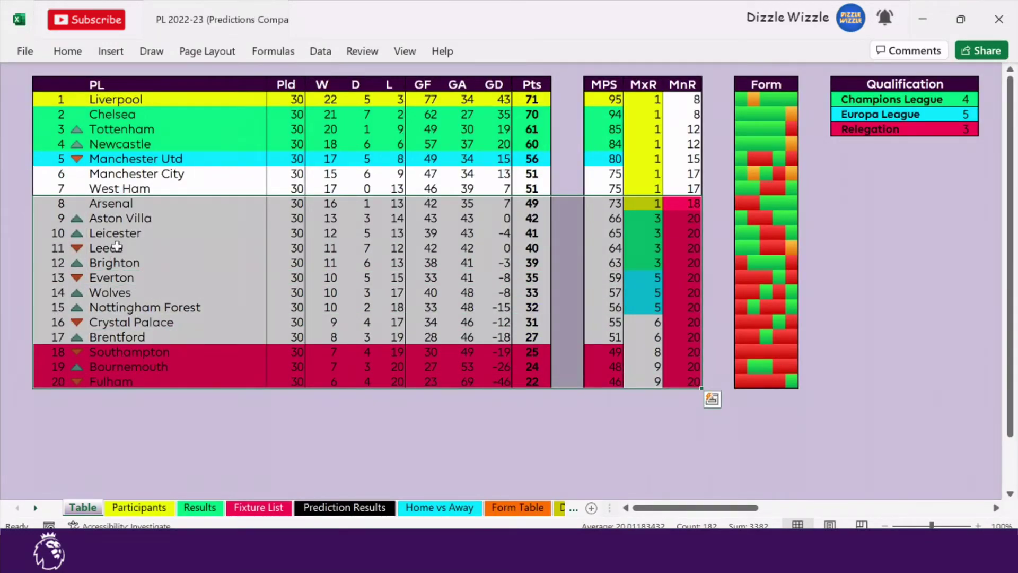
{"action": "left_click_drag", "start_coordinate": [657, 202], "coordinate": [51, 102]}
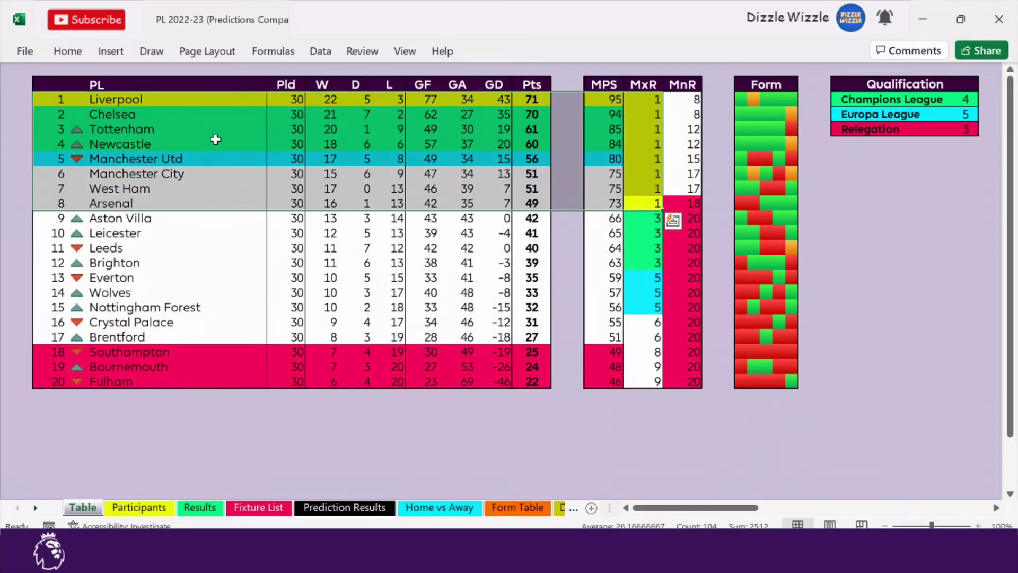
{"action": "left_click", "coordinate": [655, 303]}
Set the Europa League qualification value to 7
{"action": "left_click", "coordinate": [965, 114]}
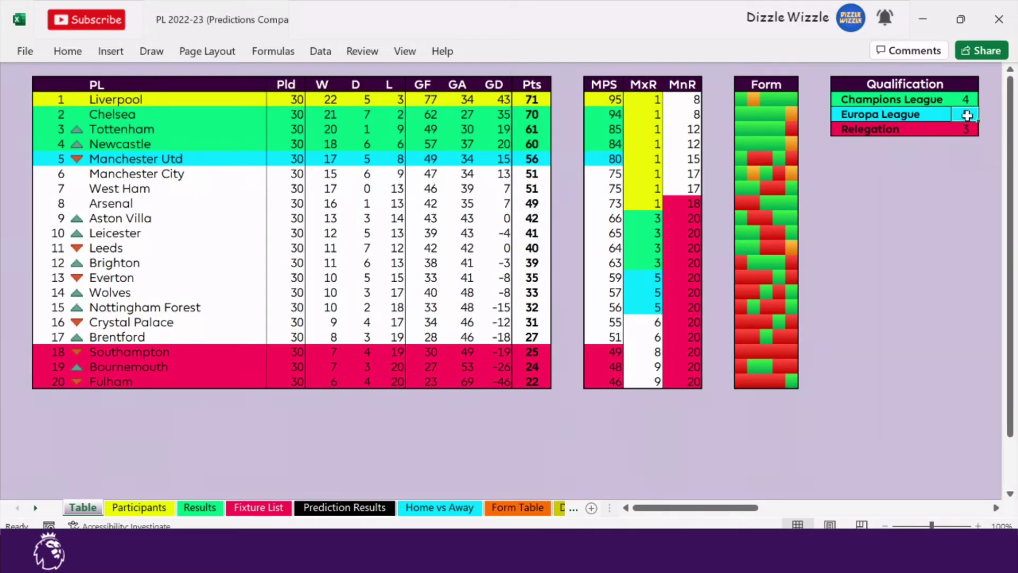
{"action": "type", "text": "7"}
{"action": "key", "text": "Return"}
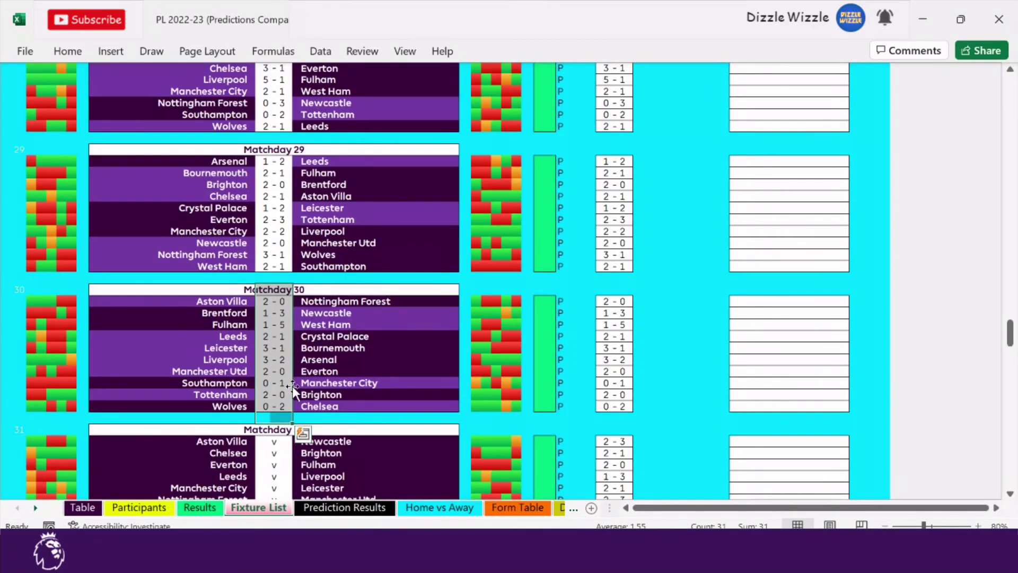
In the Fixture List, fill the Matchday 30 score cells down through the end of Matchday 34
{"action": "left_click_drag", "start_coordinate": [293, 423], "coordinate": [281, 483]}
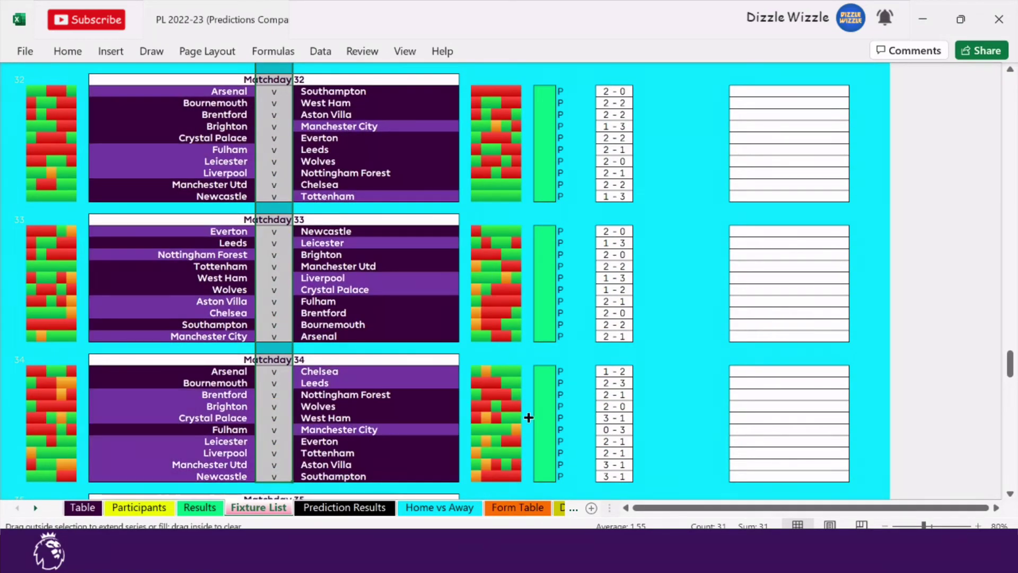
{"action": "left_click", "coordinate": [465, 476]}
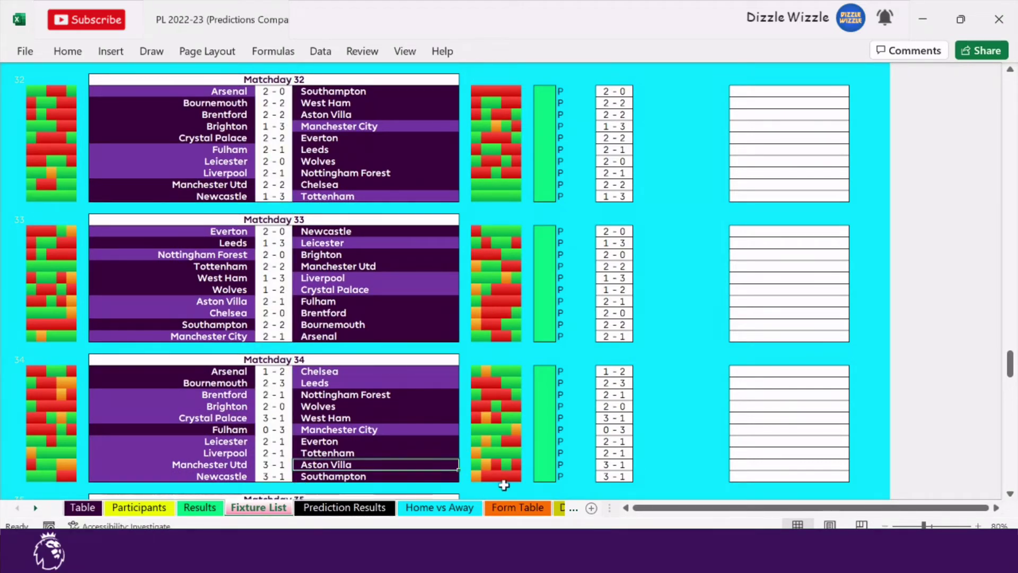
Review the Matchday 34 scores upward and continue into the lower fixtures of Matchday 33
{"action": "key", "text": "Up"}
{"action": "key", "text": "Up"}
{"action": "key", "text": "Up"}
{"action": "key", "text": "Up"}
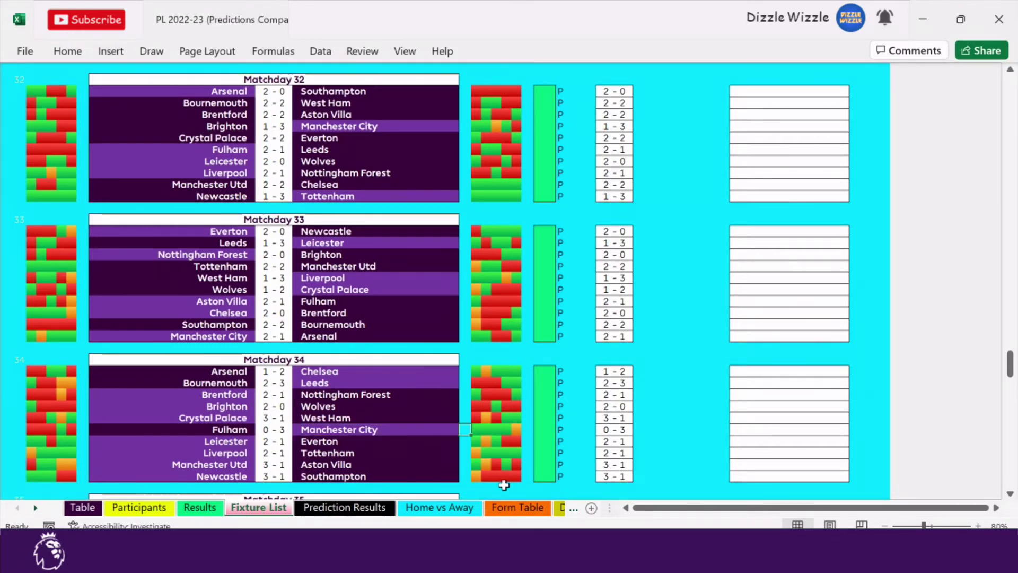
{"action": "key", "text": "Right"}
{"action": "key", "text": "Up"}
{"action": "key", "text": "Up"}
{"action": "key", "text": "Up"}
{"action": "key", "text": "Up"}
{"action": "key", "text": "Up"}
{"action": "key", "text": "Up"}
{"action": "key", "text": "Up"}
{"action": "key", "text": "Up"}
{"action": "key", "text": "Up"}
{"action": "key", "text": "Up"}
{"action": "key", "text": "Left"}
{"action": "key", "text": "Left"}
{"action": "key", "text": "Up"}
{"action": "key", "text": "Up"}
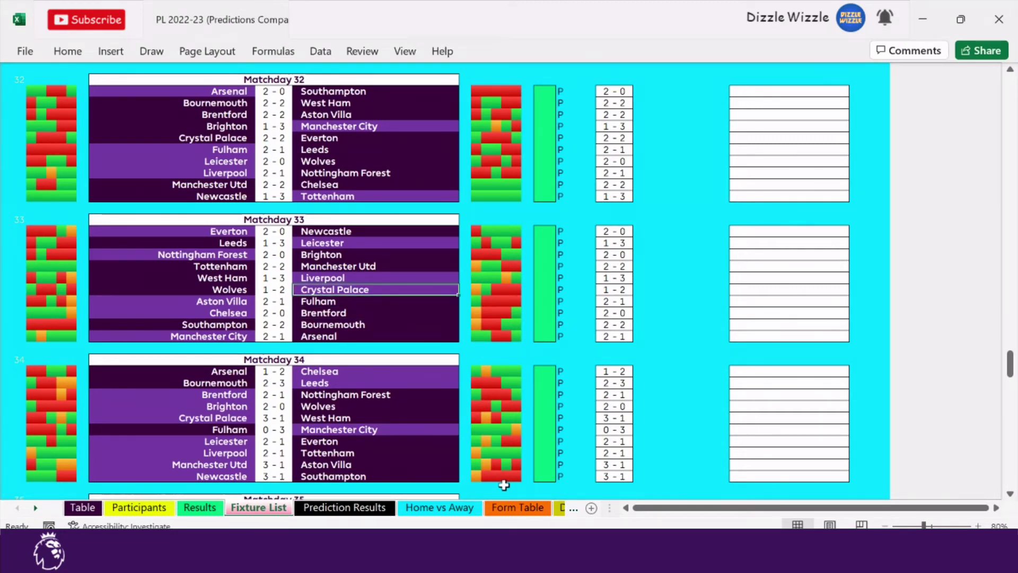
Go back and forth through the Matchday 33 scores and move up to the last fixture of Matchday 32
{"action": "key", "text": "Up"}
{"action": "key", "text": "Up"}
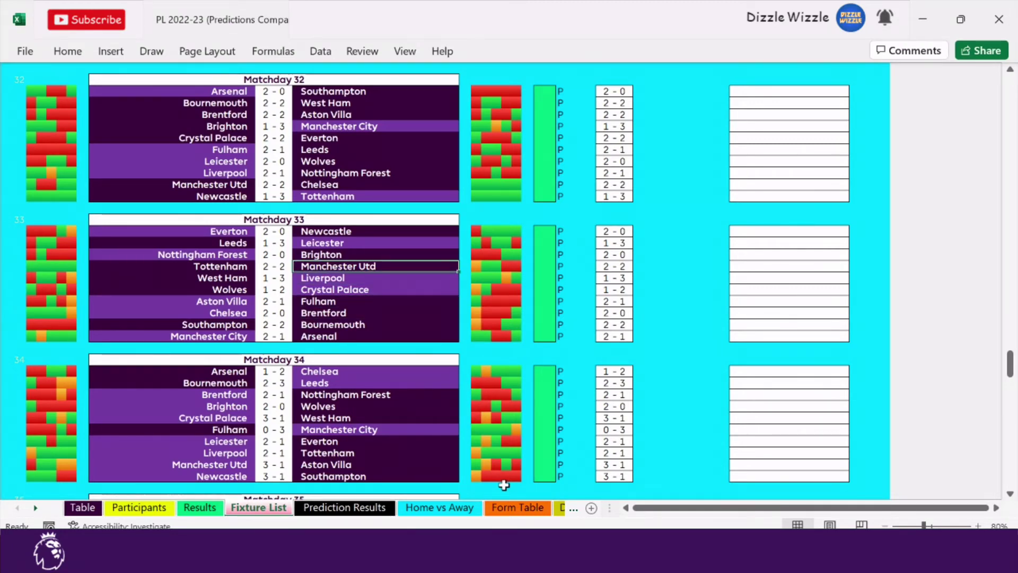
{"action": "key", "text": "Down"}
{"action": "key", "text": "Down"}
{"action": "key", "text": "Down"}
{"action": "key", "text": "Down"}
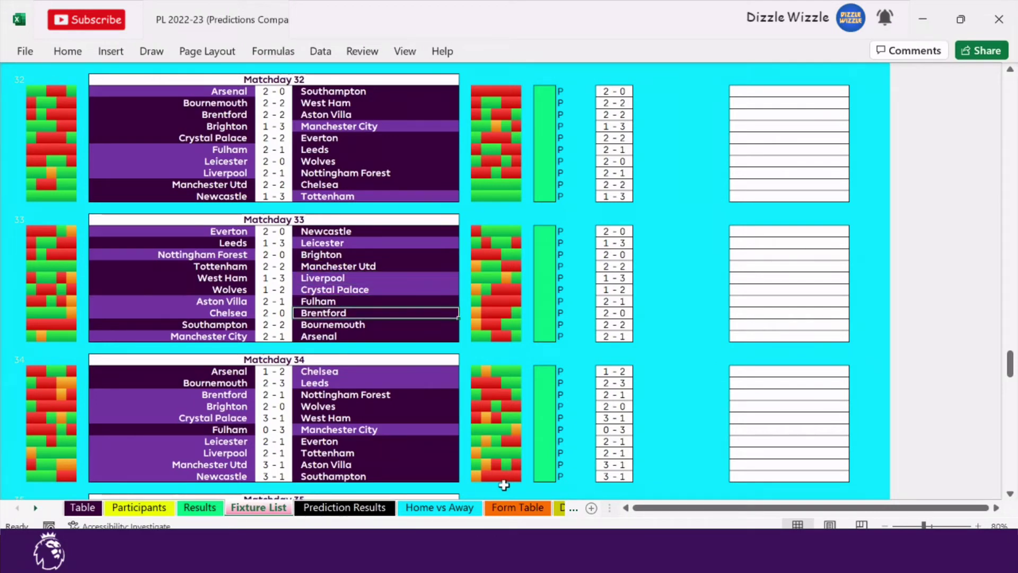
{"action": "key", "text": "Up"}
{"action": "key", "text": "Up"}
{"action": "key", "text": "Up"}
{"action": "key", "text": "Up"}
{"action": "key", "text": "Up"}
{"action": "key", "text": "Up"}
{"action": "key", "text": "Up"}
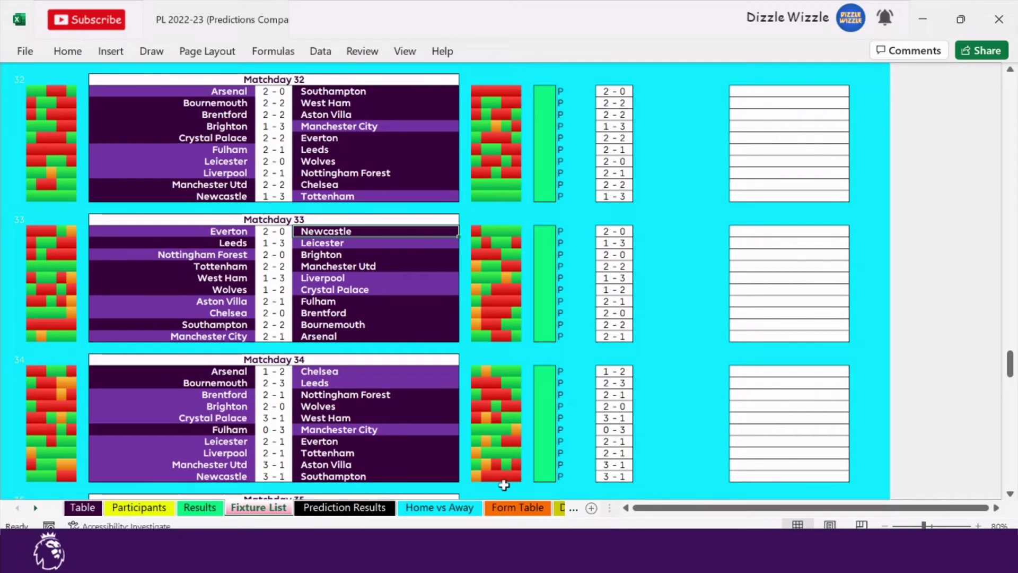
{"action": "key", "text": "Up"}
{"action": "key", "text": "Up"}
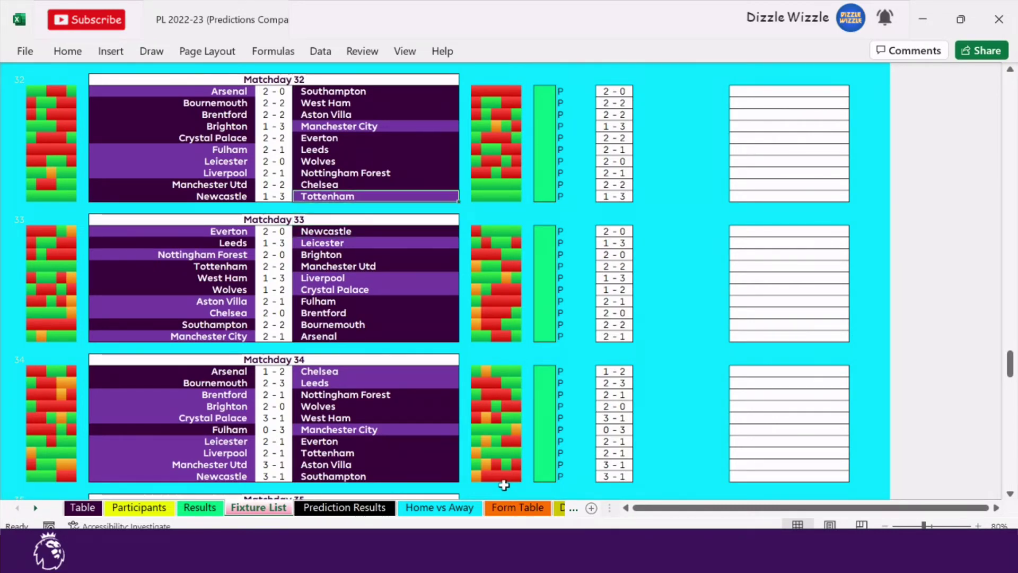
Go up to the first Matchday 32 fixture and back down its list to check the predicted scores
{"action": "key", "text": "Up"}
{"action": "key", "text": "Up"}
{"action": "key", "text": "Up"}
{"action": "key", "text": "Up"}
{"action": "key", "text": "Up"}
{"action": "key", "text": "Up"}
{"action": "key", "text": "Up"}
{"action": "key", "text": "Up"}
{"action": "key", "text": "Up"}
{"action": "key", "text": "Up"}
{"action": "key", "text": "Down"}
{"action": "key", "text": "Left"}
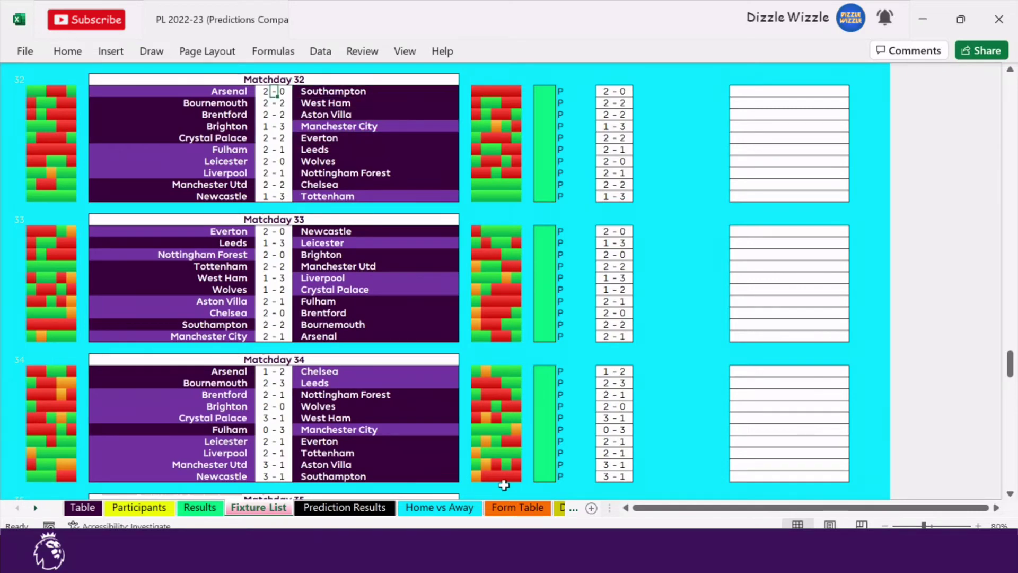
{"action": "key", "text": "Right"}
{"action": "key", "text": "Down"}
{"action": "key", "text": "Down"}
{"action": "key", "text": "Down"}
{"action": "key", "text": "Down"}
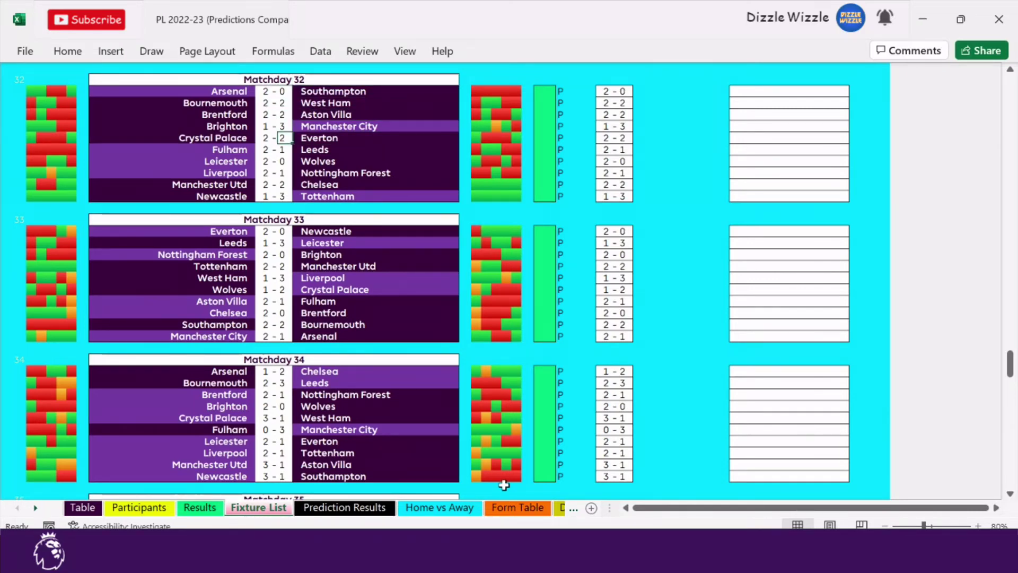
{"action": "key", "text": "Down"}
{"action": "key", "text": "Down"}
{"action": "key", "text": "Down"}
{"action": "key", "text": "Down"}
Review the predicted scores in the Fixture List upward from Matchday 32 to the Matchday 30 heading
{"action": "key", "text": "Up"}
{"action": "key", "text": "Up"}
{"action": "key", "text": "Up"}
{"action": "key", "text": "Up"}
{"action": "key", "text": "Up"}
{"action": "key", "text": "Up"}
{"action": "key", "text": "Up"}
{"action": "key", "text": "Up"}
{"action": "key", "text": "Up"}
{"action": "key", "text": "Up"}
{"action": "key", "text": "Up"}
{"action": "key", "text": "Up"}
{"action": "key", "text": "Up"}
{"action": "key", "text": "Up"}
{"action": "key", "text": "Up"}
{"action": "key", "text": "Up"}
{"action": "key", "text": "Up"}
{"action": "key", "text": "Up"}
{"action": "key", "text": "Up"}
{"action": "key", "text": "Up"}
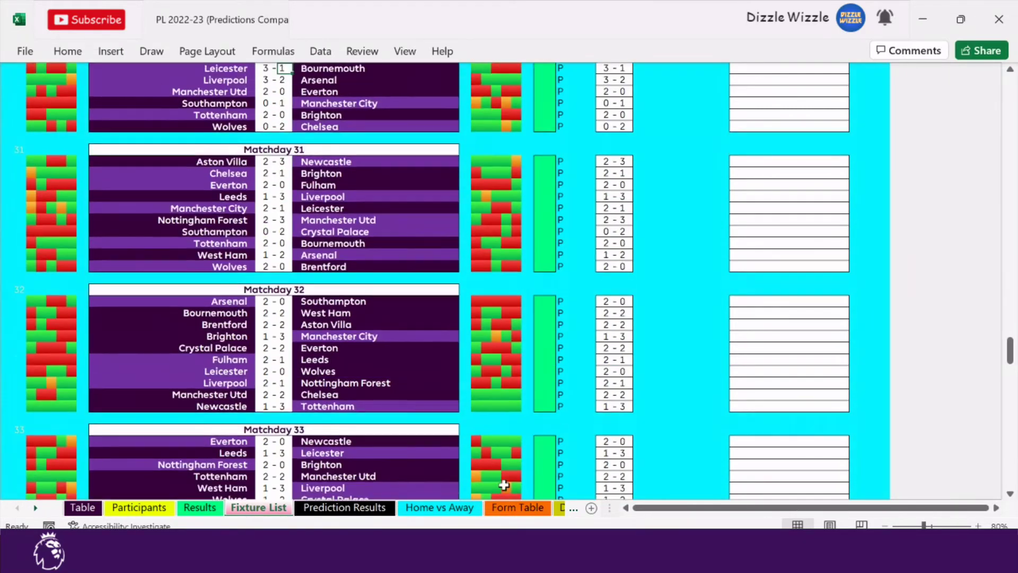
{"action": "key", "text": "Up"}
{"action": "key", "text": "Up"}
{"action": "key", "text": "Up"}
{"action": "key", "text": "Up"}
{"action": "key", "text": "Up"}
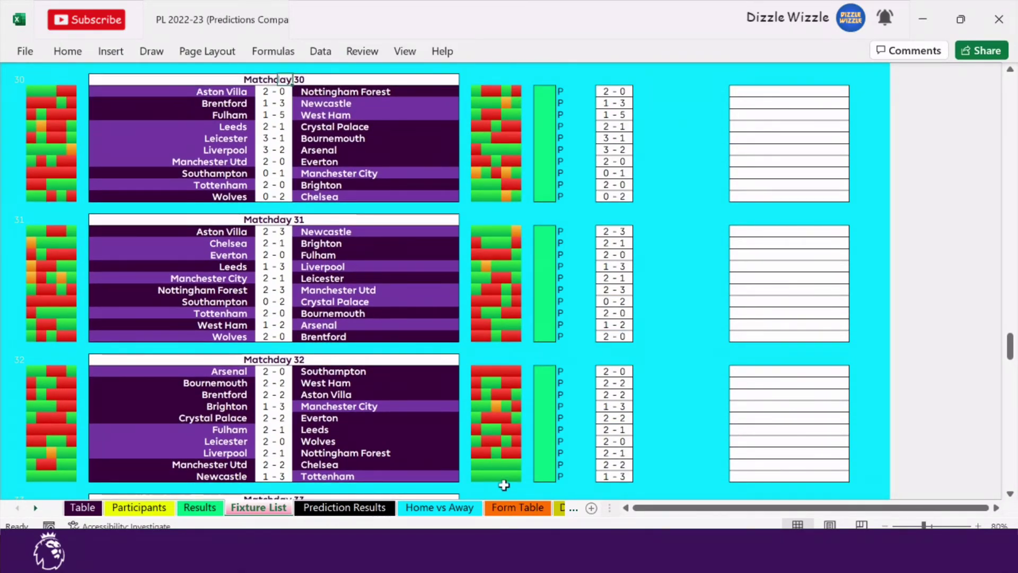
Go down through the Matchday 30 and 31 scores to the first Matchday 32 fixture, Arsenal v Southampton
{"action": "key", "text": "Down"}
{"action": "key", "text": "Down"}
{"action": "key", "text": "Down"}
{"action": "key", "text": "Down"}
{"action": "key", "text": "Down"}
{"action": "key", "text": "Down"}
{"action": "key", "text": "Down"}
{"action": "key", "text": "Down"}
{"action": "key", "text": "Down"}
{"action": "key", "text": "Down"}
{"action": "key", "text": "Down"}
{"action": "key", "text": "Down"}
{"action": "key", "text": "Down"}
{"action": "key", "text": "Down"}
{"action": "key", "text": "Down"}
{"action": "key", "text": "Down"}
{"action": "key", "text": "Down"}
{"action": "key", "text": "Down"}
{"action": "key", "text": "Down"}
{"action": "key", "text": "Down"}
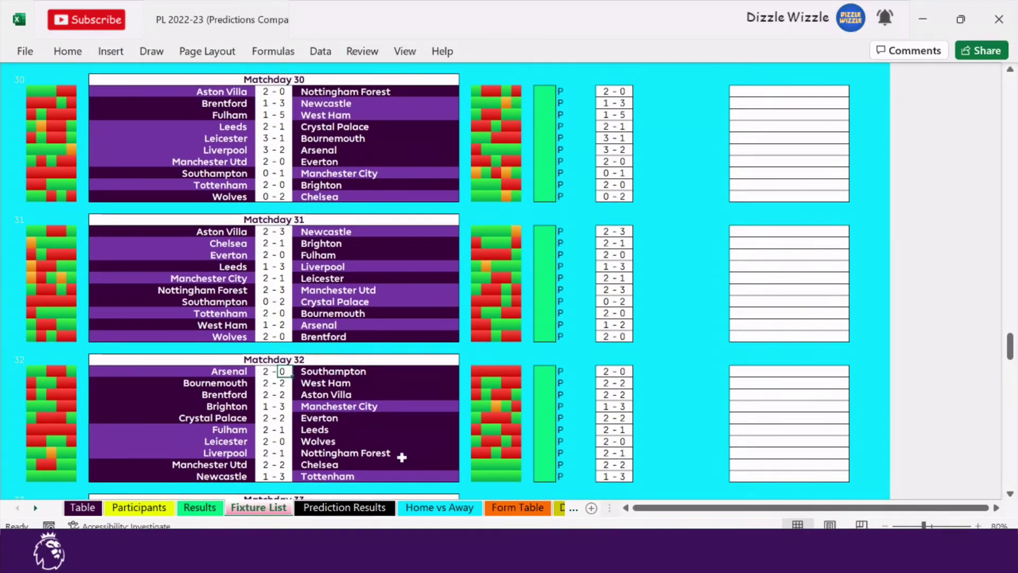
On the Table sheet, select the rows from Wolves to Fulham to examine the relegation contenders
{"action": "left_click_drag", "start_coordinate": [541, 232], "coordinate": [546, 496]}
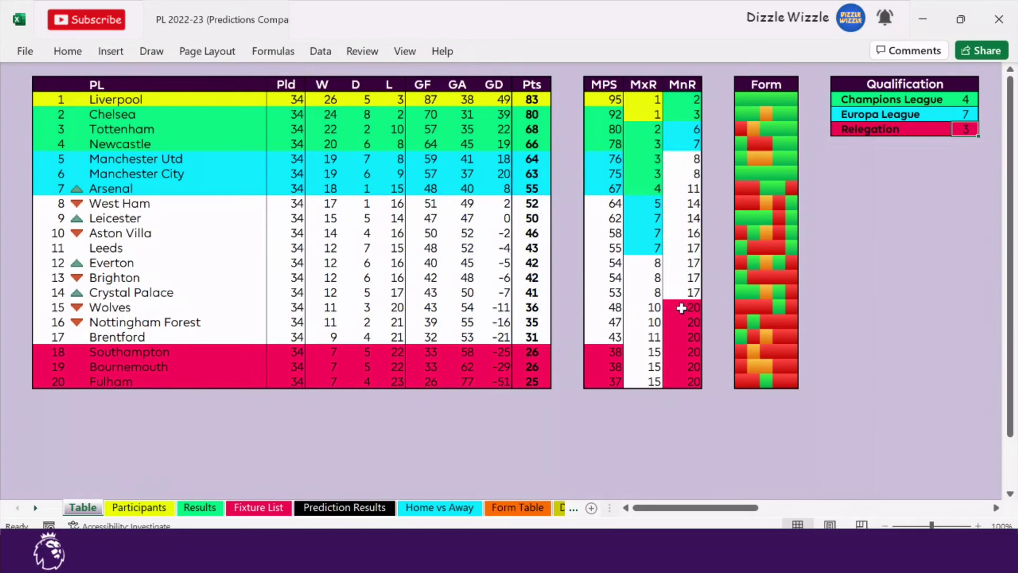
{"action": "left_click_drag", "start_coordinate": [687, 307], "coordinate": [53, 378]}
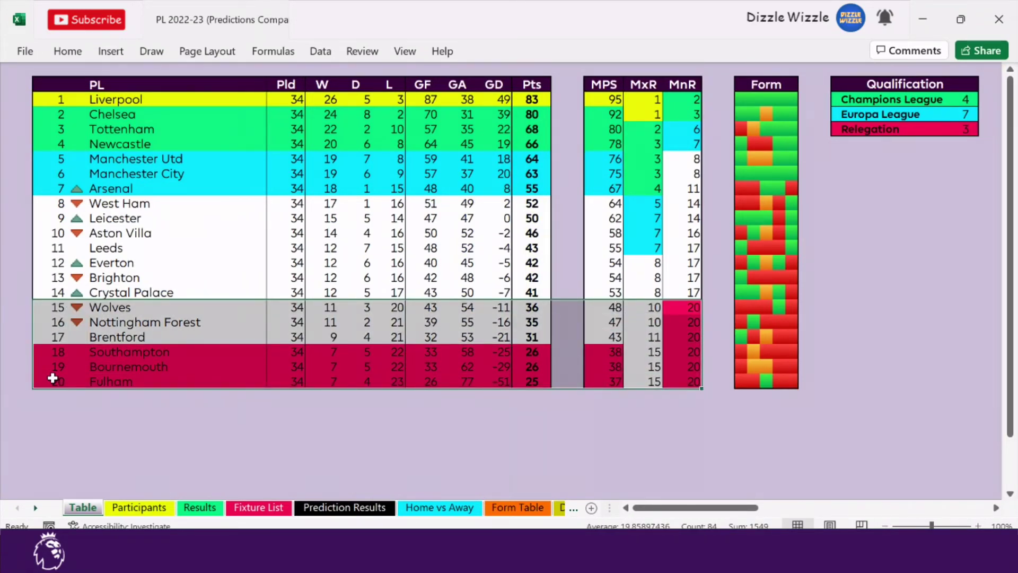
{"action": "left_click_drag", "start_coordinate": [53, 378], "coordinate": [53, 379]}
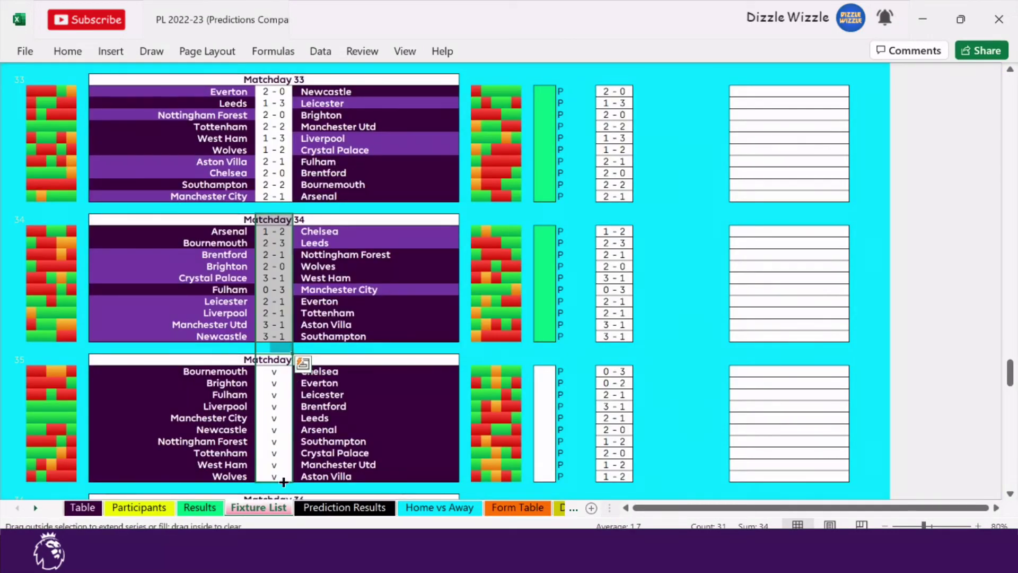
In the Fixture List, fill the Matchday 34 score cells down through the end of Matchday 35
{"action": "mouse_move", "coordinate": [293, 351]}
{"action": "left_mouse_down"}
{"action": "mouse_move", "coordinate": [234, 465]}
{"action": "mouse_move", "coordinate": [151, 488]}
{"action": "left_mouse_up"}
{"action": "left_click", "coordinate": [697, 384]}
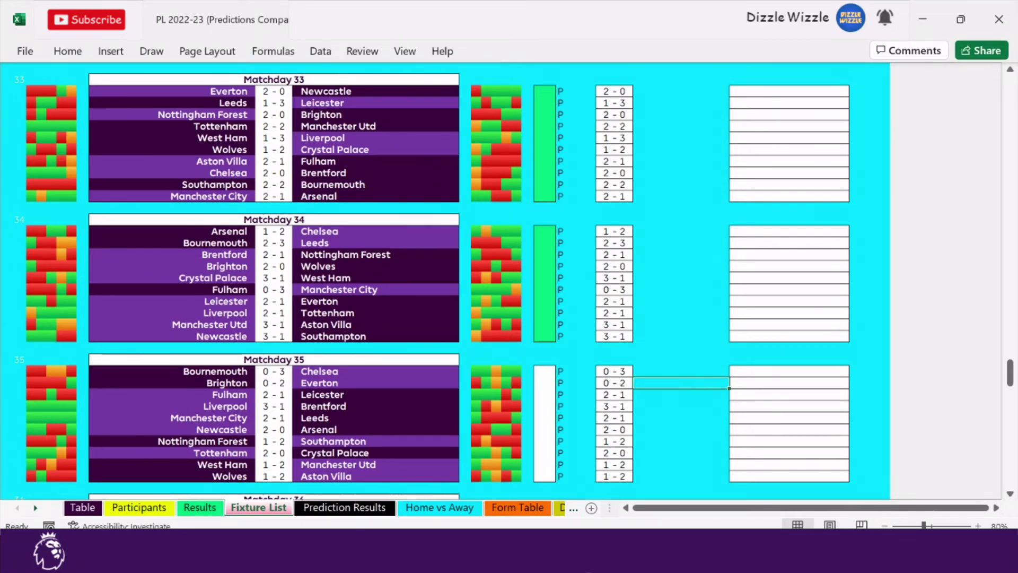
Switch to the Sky Sports Styles workbook to check the top ten, and set Half to Btm
{"action": "mouse_move", "coordinate": [597, 560]}
{"action": "left_click", "coordinate": [682, 480]}
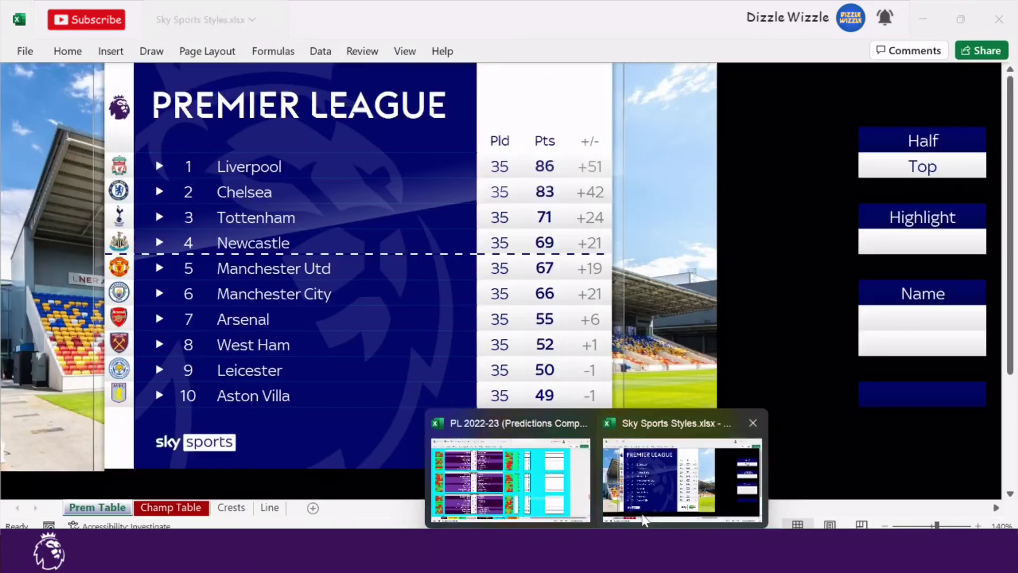
{"action": "left_click", "coordinate": [799, 264]}
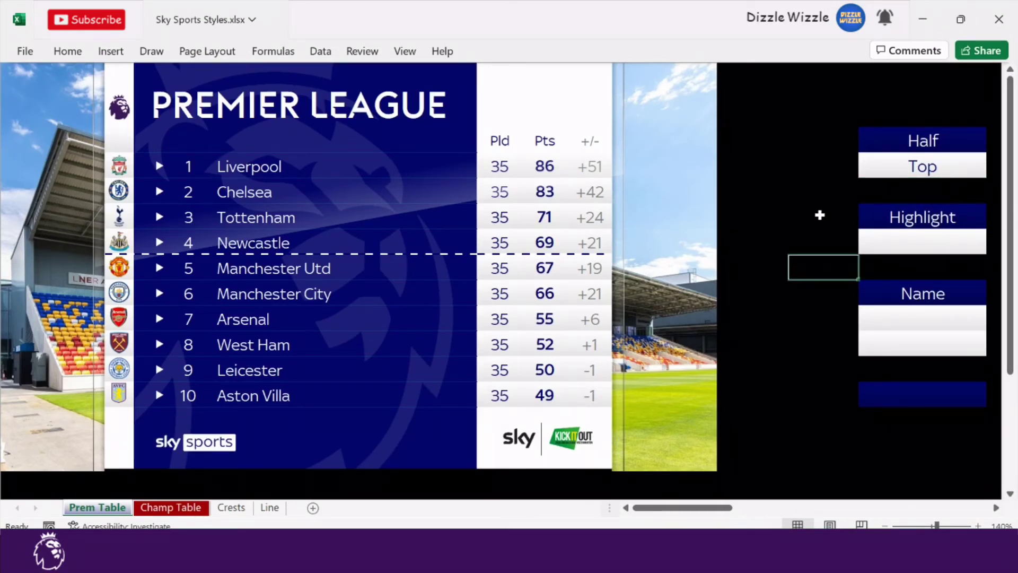
{"action": "left_click", "coordinate": [896, 167]}
{"action": "type", "text": "Btm"}
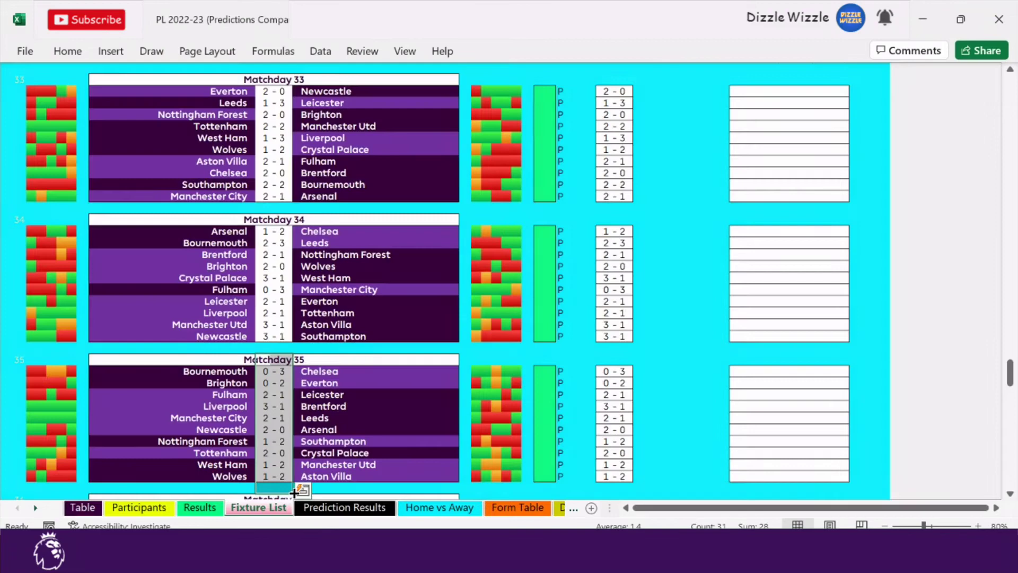
In the Fixture List, fill the Matchday 35 score cells down through the end of Matchday 36
{"action": "left_click_drag", "start_coordinate": [278, 485], "coordinate": [276, 451]}
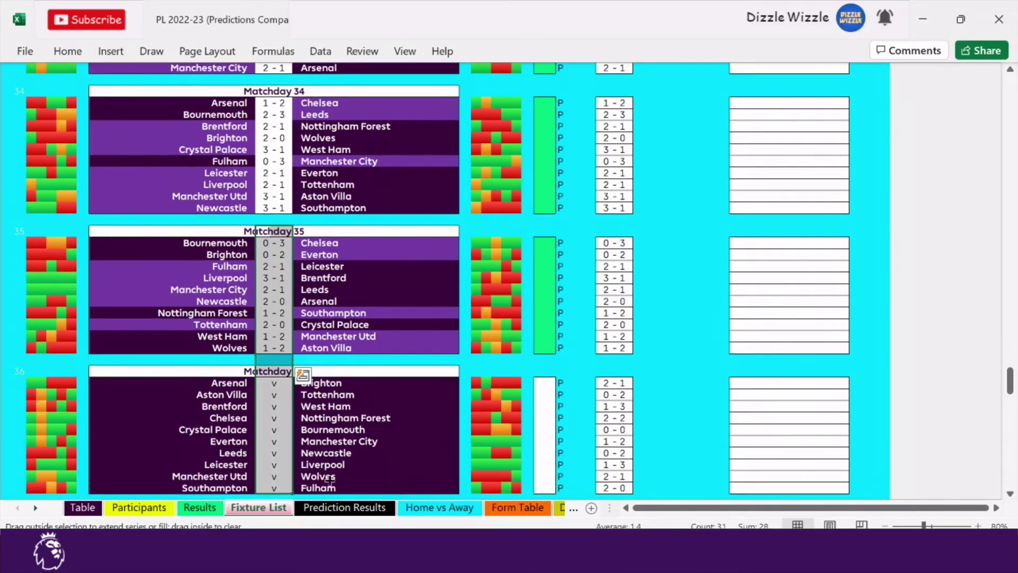
{"action": "left_click", "coordinate": [675, 395]}
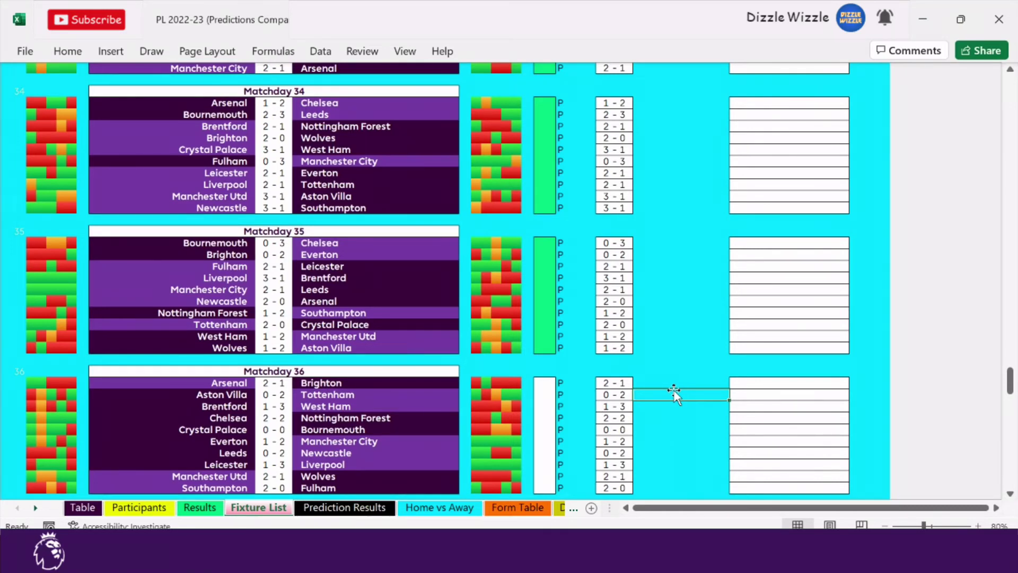
Switch to the Sky Sports Styles workbook to check the bottom half, and set Half to Top
{"action": "mouse_move", "coordinate": [597, 561]}
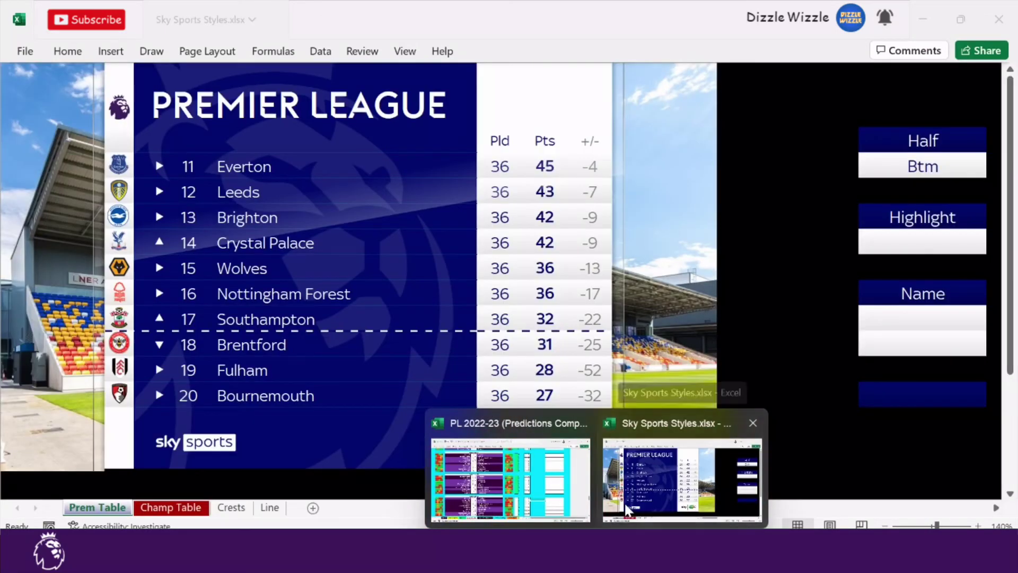
{"action": "left_click", "coordinate": [628, 510]}
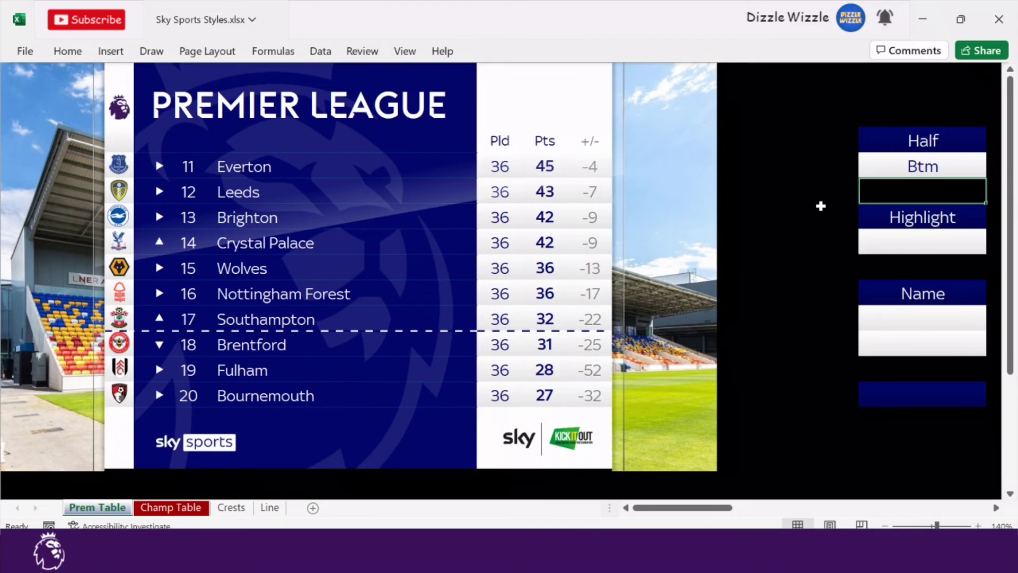
{"action": "key", "text": "Up"}
{"action": "type", "text": "Top"}
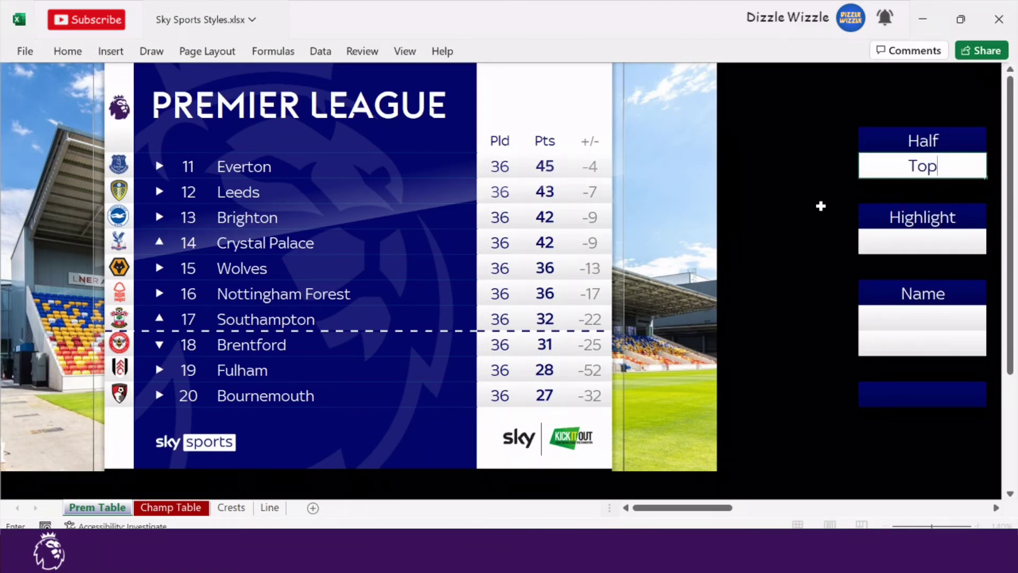
{"action": "key", "text": "Return"}
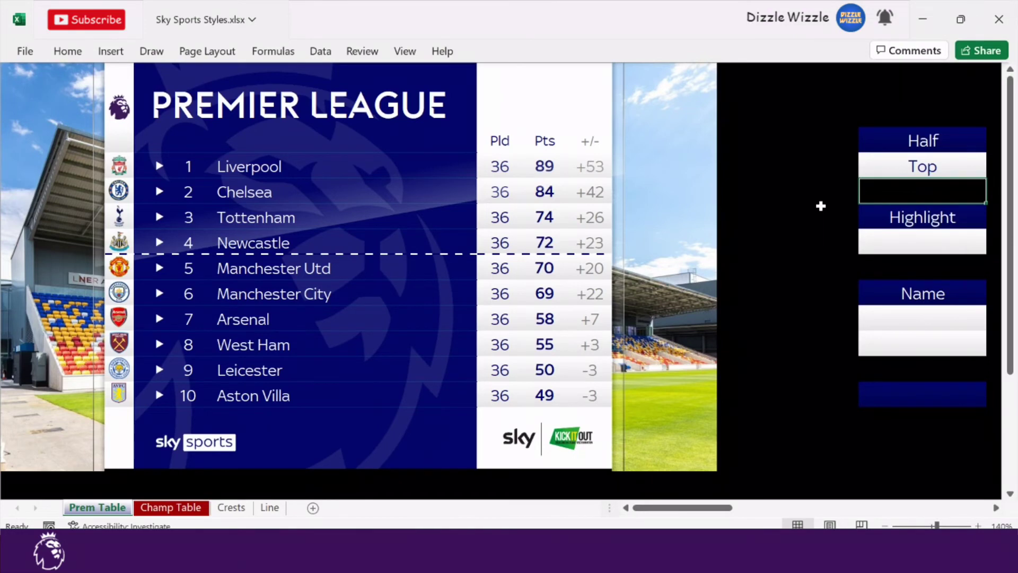
Return to the predictions workbook and extend the green marker column from Matchday 35 through Matchday 36
{"action": "mouse_move", "coordinate": [600, 557]}
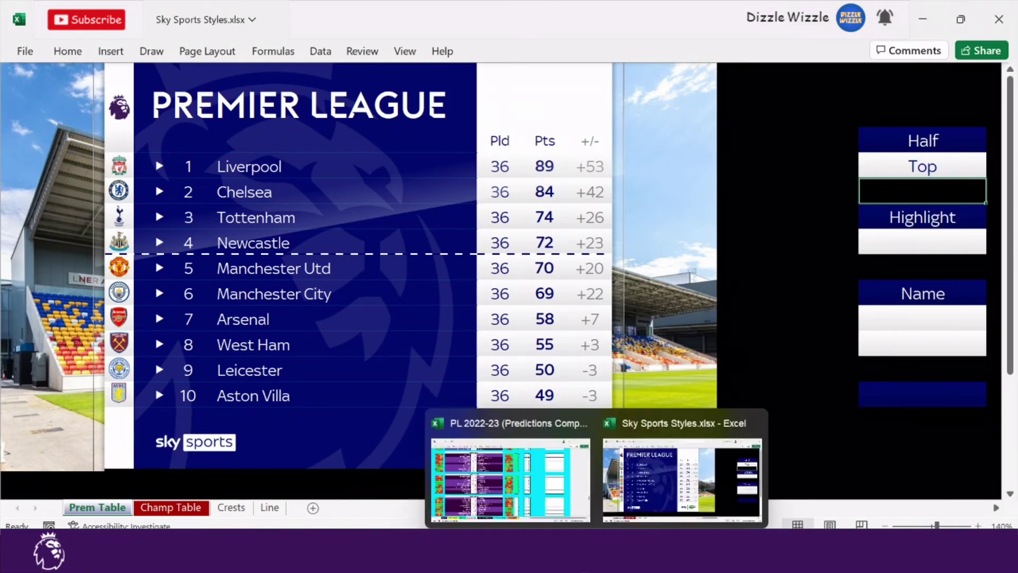
{"action": "left_click", "coordinate": [498, 461]}
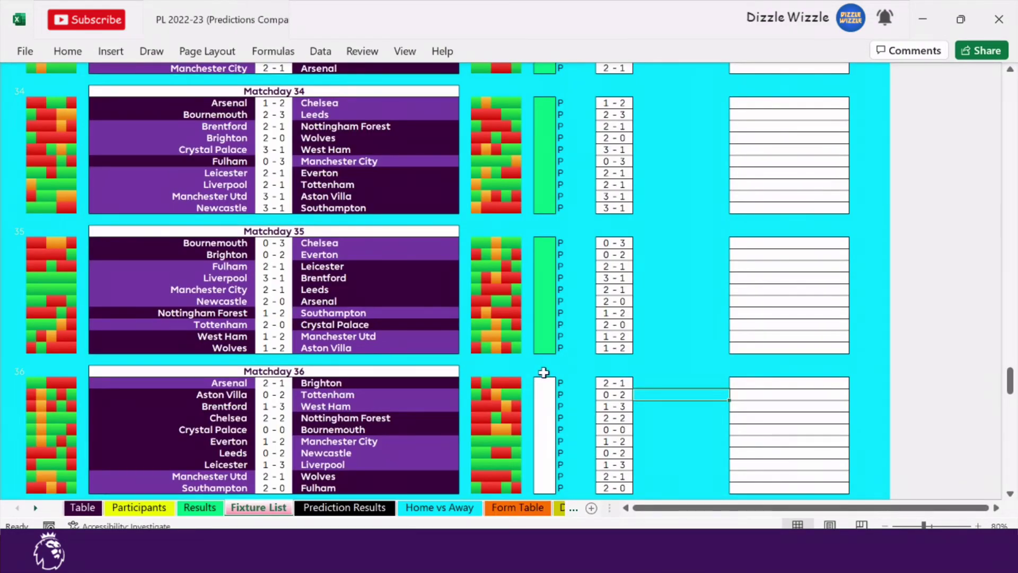
{"action": "left_click_drag", "start_coordinate": [542, 373], "coordinate": [543, 246]}
{"action": "left_click_drag", "start_coordinate": [555, 377], "coordinate": [552, 496]}
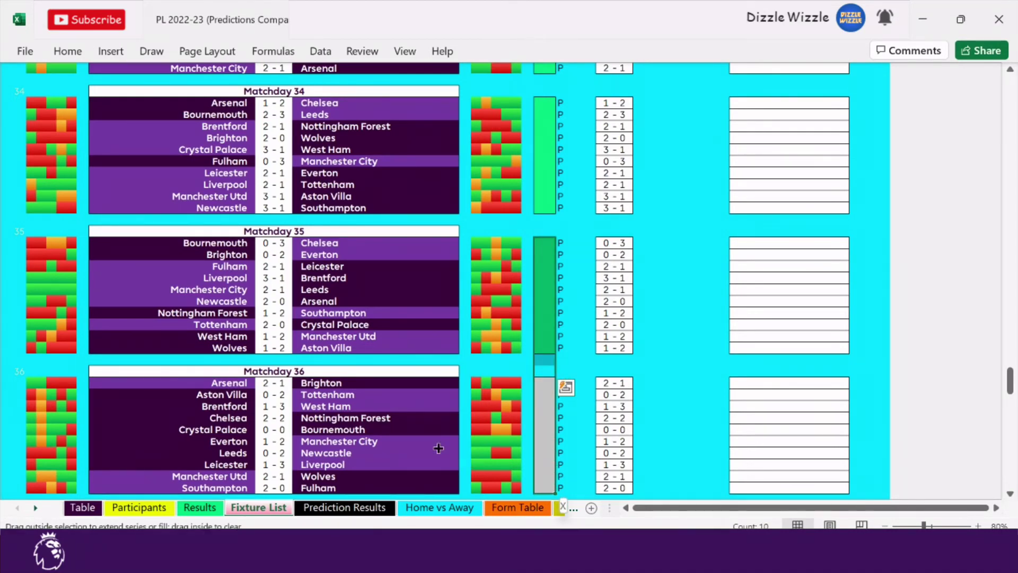
Fill the Matchday 36 score cells down through the end of Matchday 37
{"action": "left_click_drag", "start_coordinate": [268, 371], "coordinate": [287, 419]}
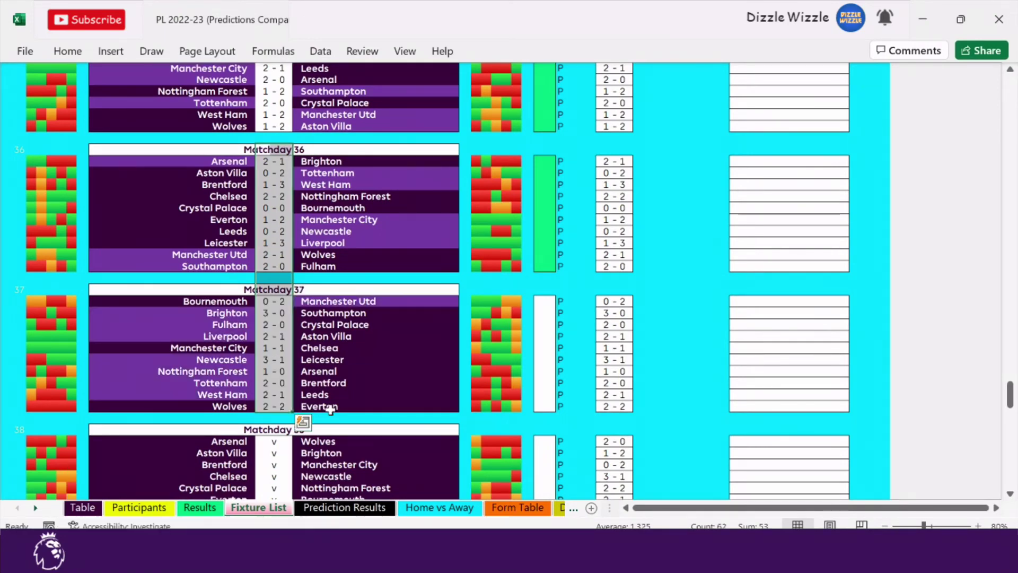
{"action": "left_click", "coordinate": [414, 304]}
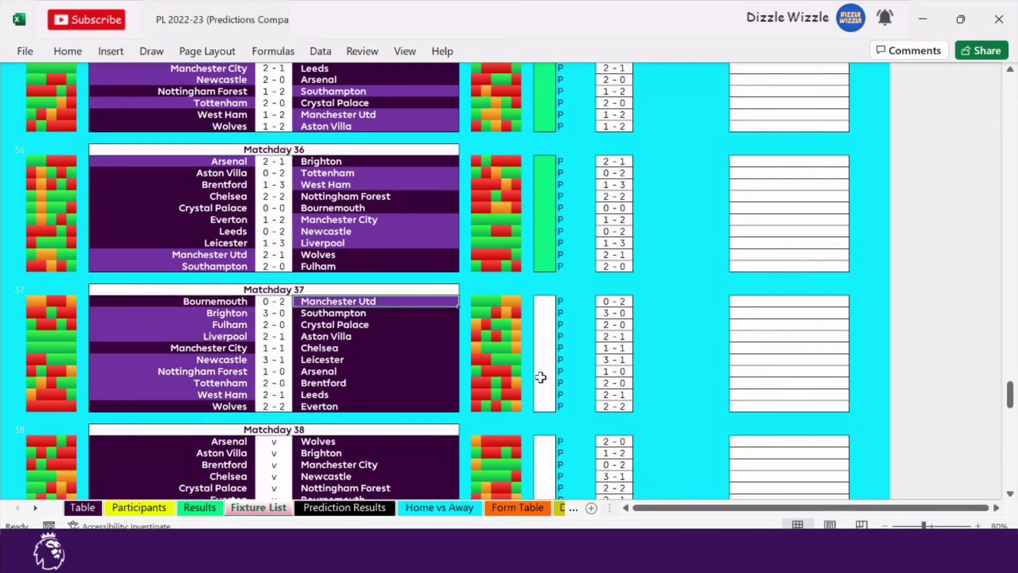
Review the Matchday 37 scores down to the home score of Manchester City v Chelsea
{"action": "key", "text": "Down"}
{"action": "key", "text": "Down"}
{"action": "key", "text": "Down"}
{"action": "key", "text": "Left"}
{"action": "key", "text": "Left"}
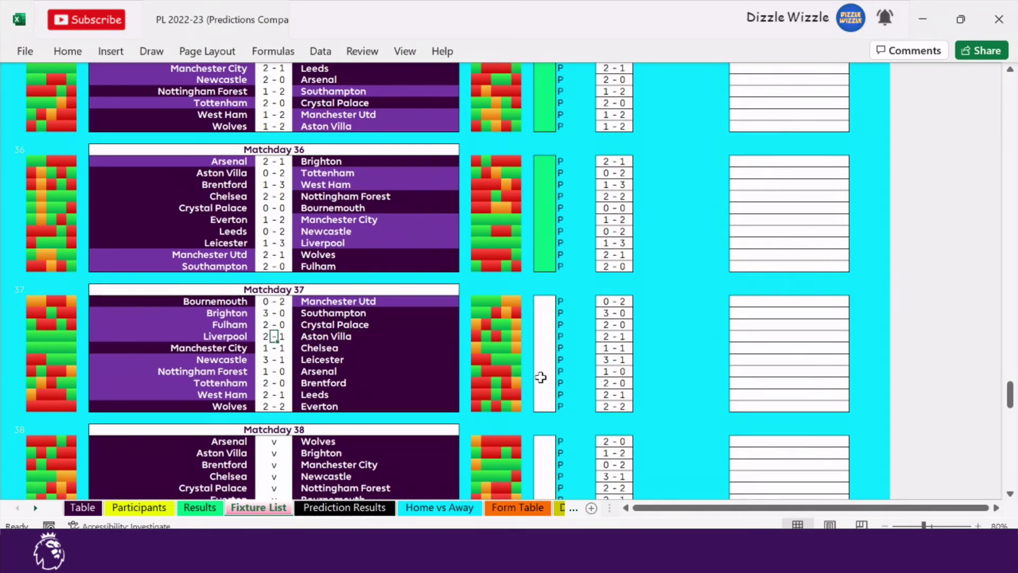
{"action": "key", "text": "Down"}
{"action": "key", "text": "Left"}
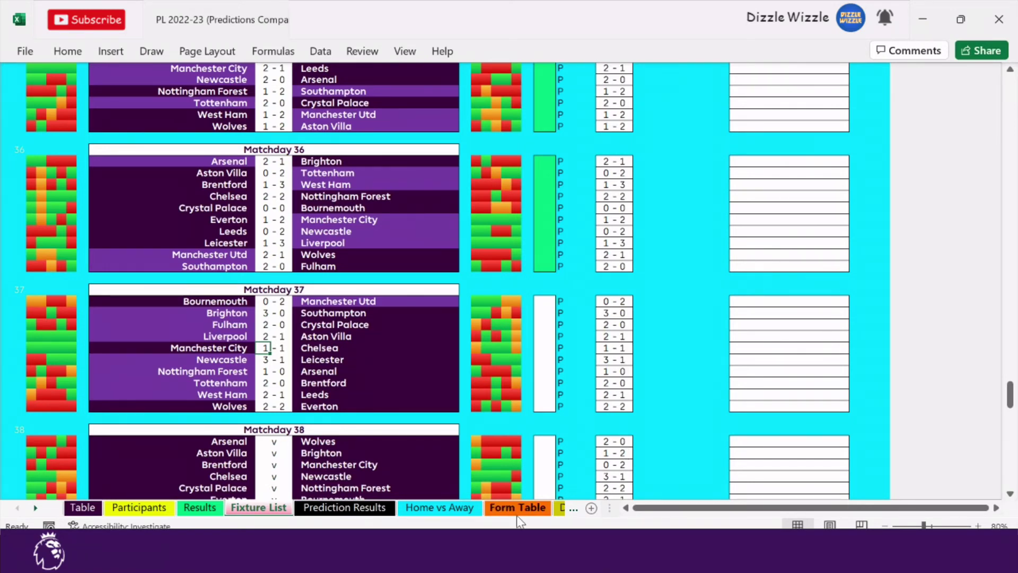
Switch to the Sky Sports Styles workbook to check the top ten, set Half to Btm and dismiss the memory message
{"action": "mouse_move", "coordinate": [597, 562]}
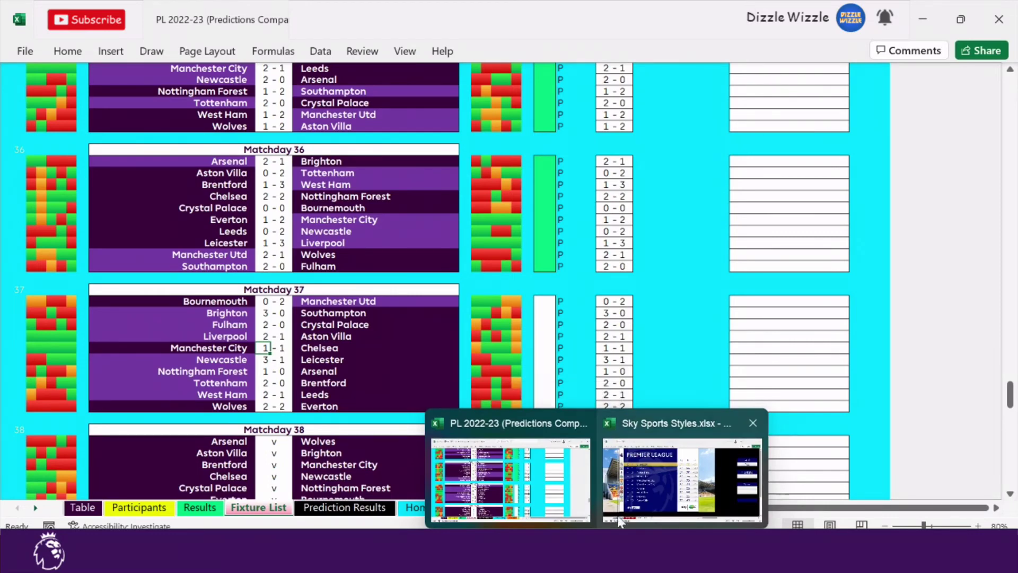
{"action": "left_click", "coordinate": [682, 478]}
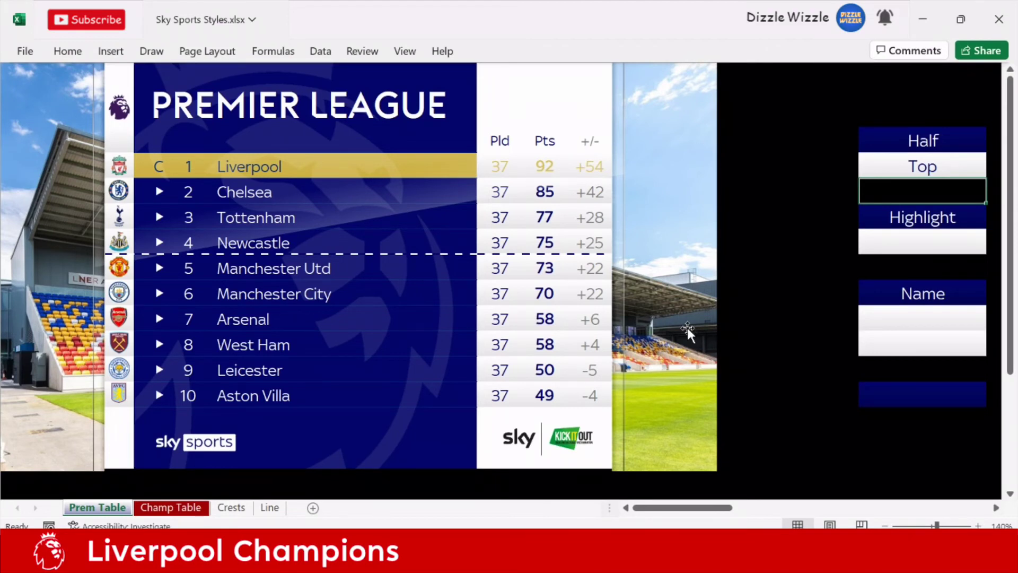
{"action": "key", "text": "Up"}
{"action": "type", "text": "Btm"}
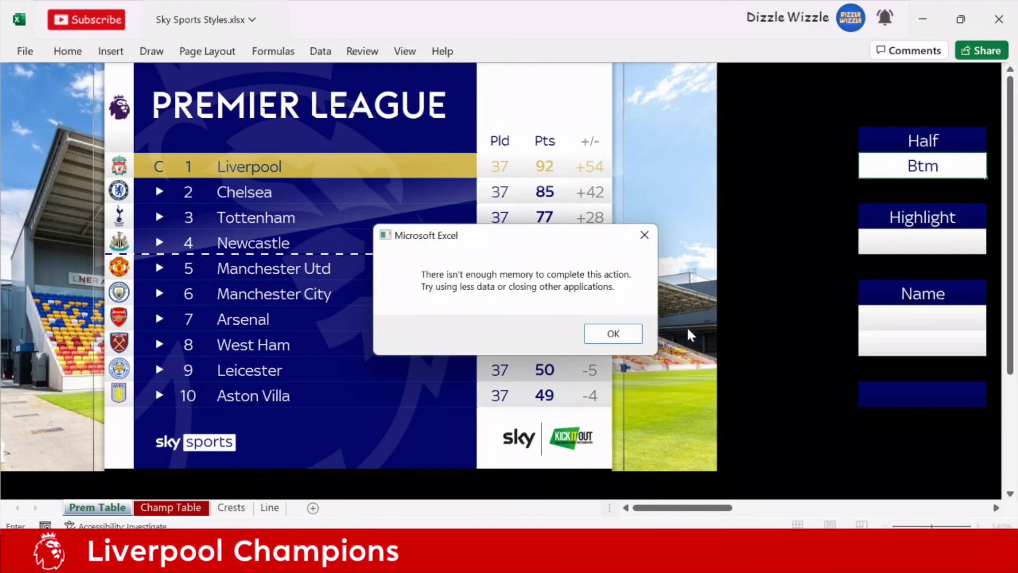
{"action": "key", "text": "Return"}
{"action": "key", "text": "Return"}
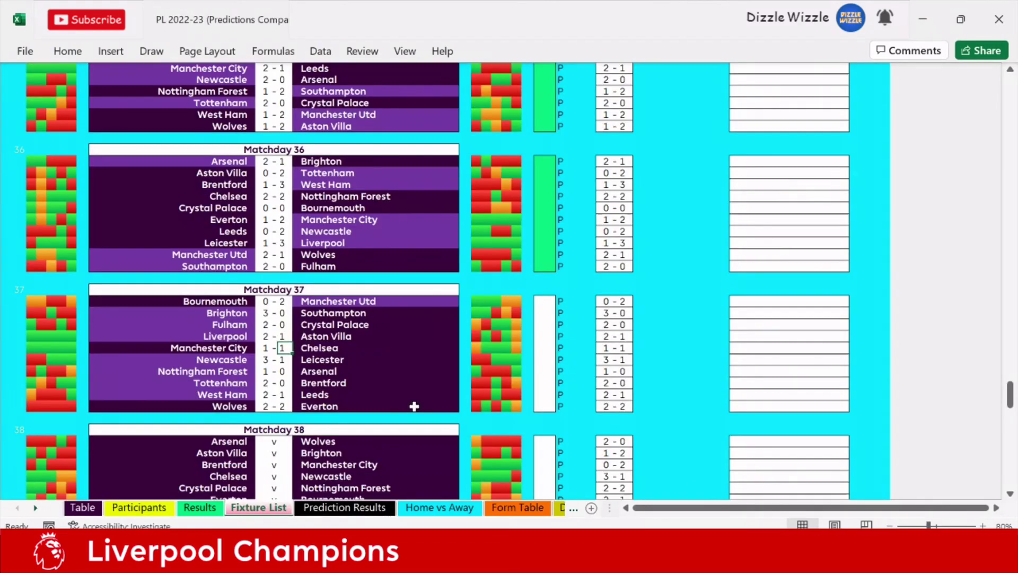
In the Fixture List, review the Matchday 38 scores down to the last fixture, Southampton v Liverpool
{"action": "scroll", "coordinate": [414, 406], "scroll_direction": "down", "scroll_amount": 3}
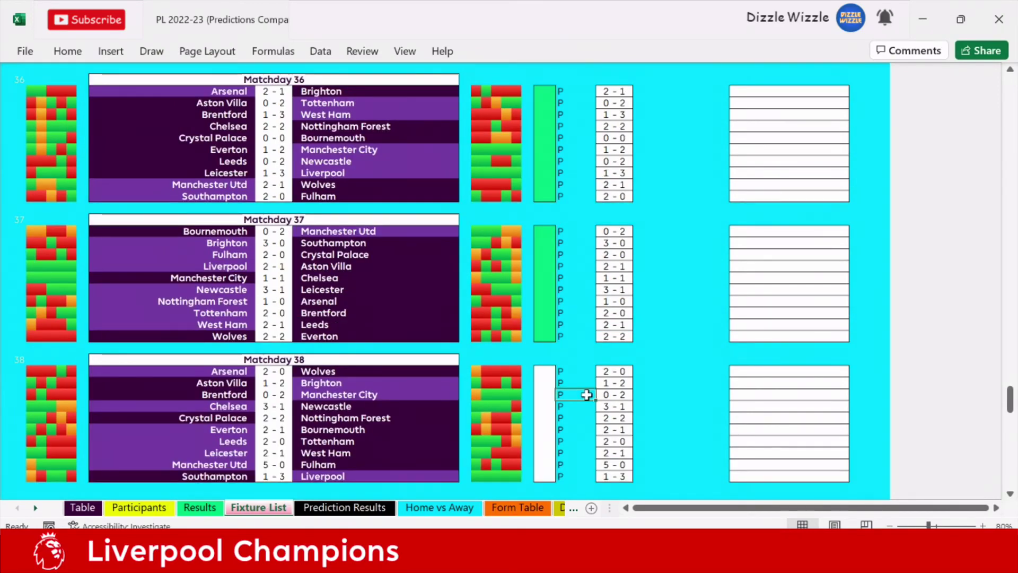
{"action": "key", "text": "Left"}
{"action": "key", "text": "Down"}
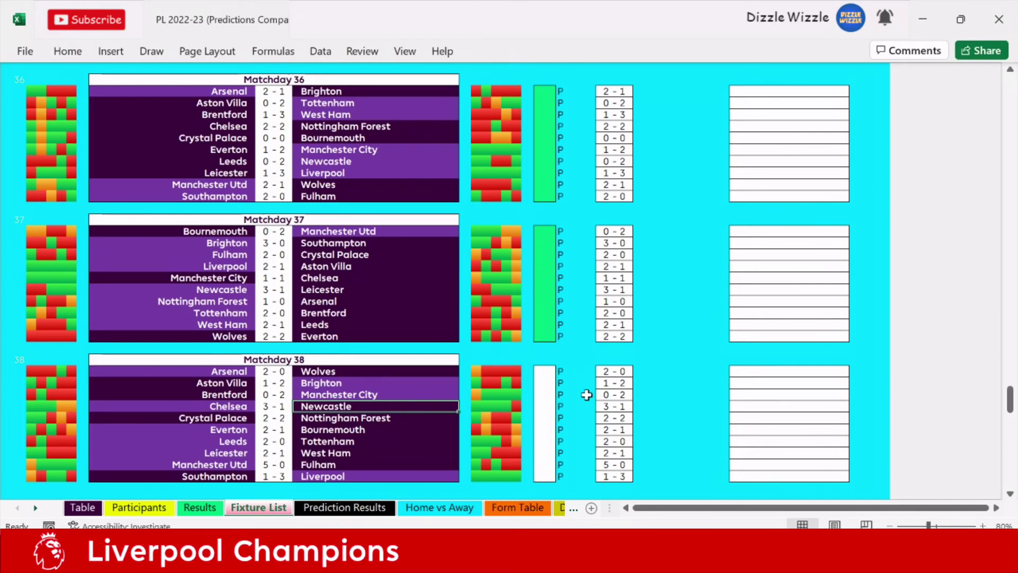
{"action": "key", "text": "Down"}
{"action": "key", "text": "Down"}
{"action": "key", "text": "Down"}
{"action": "key", "text": "Down"}
{"action": "key", "text": "Down"}
{"action": "key", "text": "Down"}
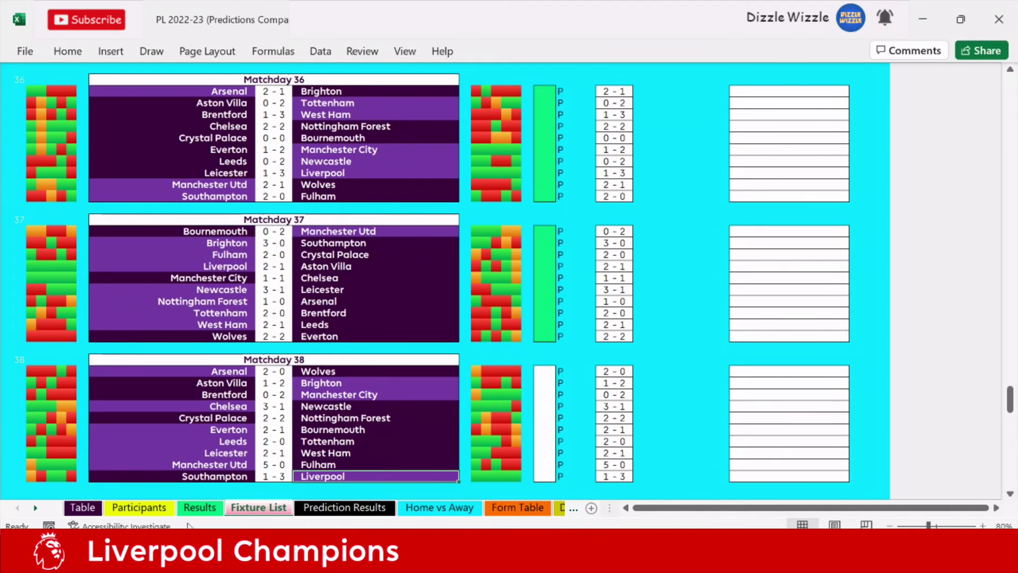
Examine the grid of all season scores on the Results sheet
{"action": "left_click", "coordinate": [200, 508]}
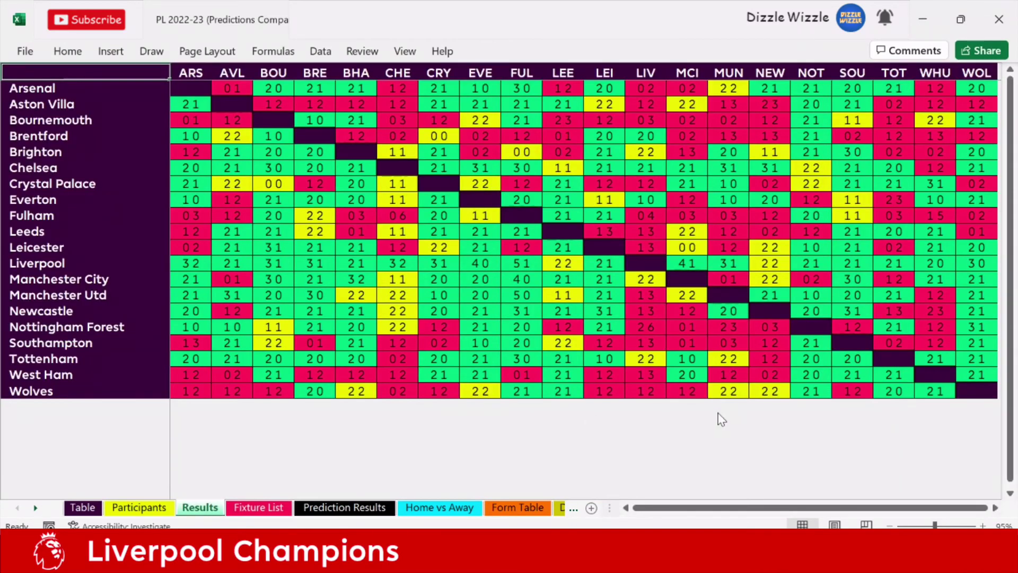
{"action": "left_click_drag", "start_coordinate": [718, 506], "coordinate": [656, 477]}
Examine the doubles won and lost on the Doubles sheet and the tables on the Home vs Away sheet
{"action": "left_click", "coordinate": [573, 508]}
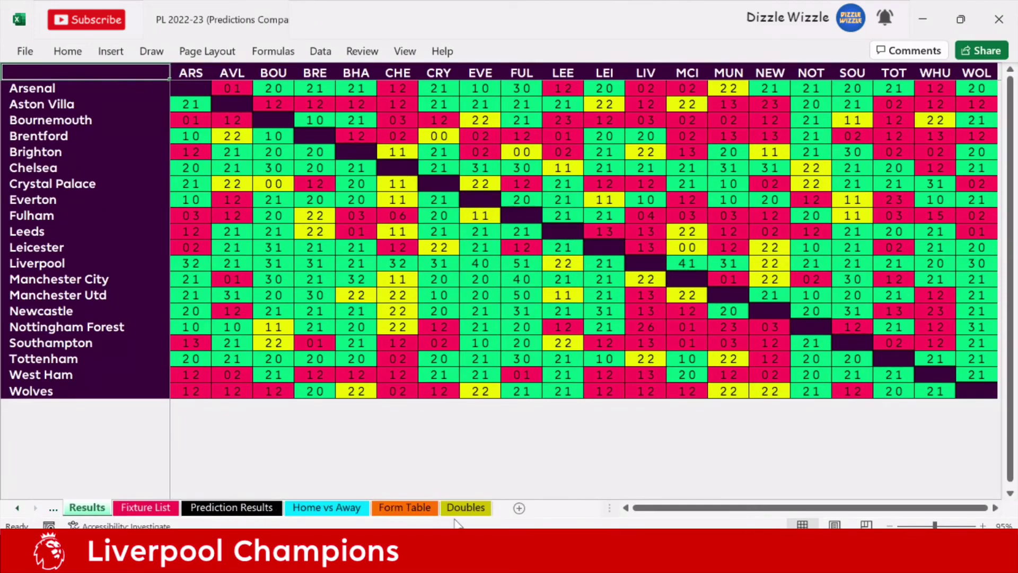
{"action": "left_click", "coordinate": [465, 508]}
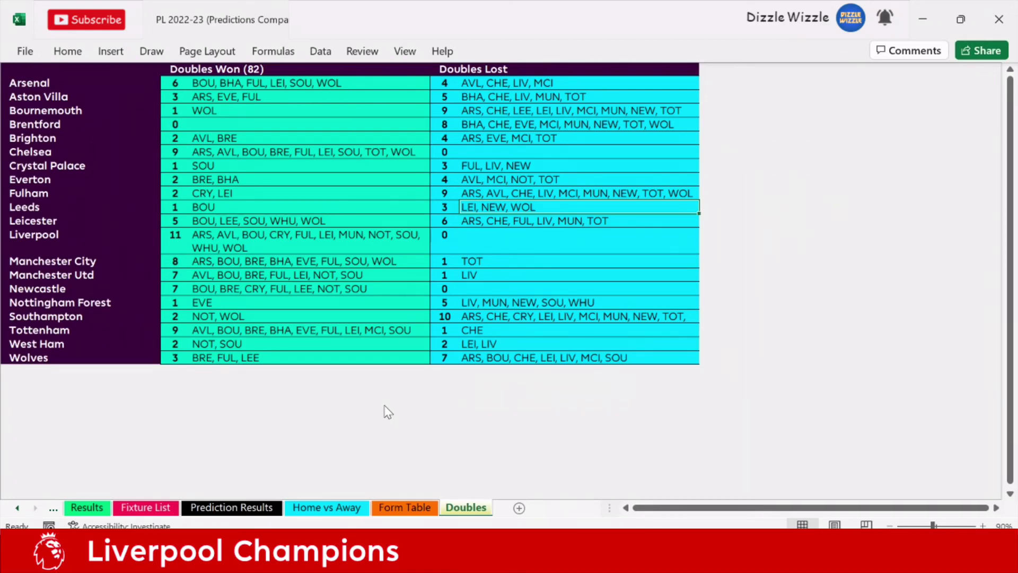
{"action": "left_click", "coordinate": [326, 508]}
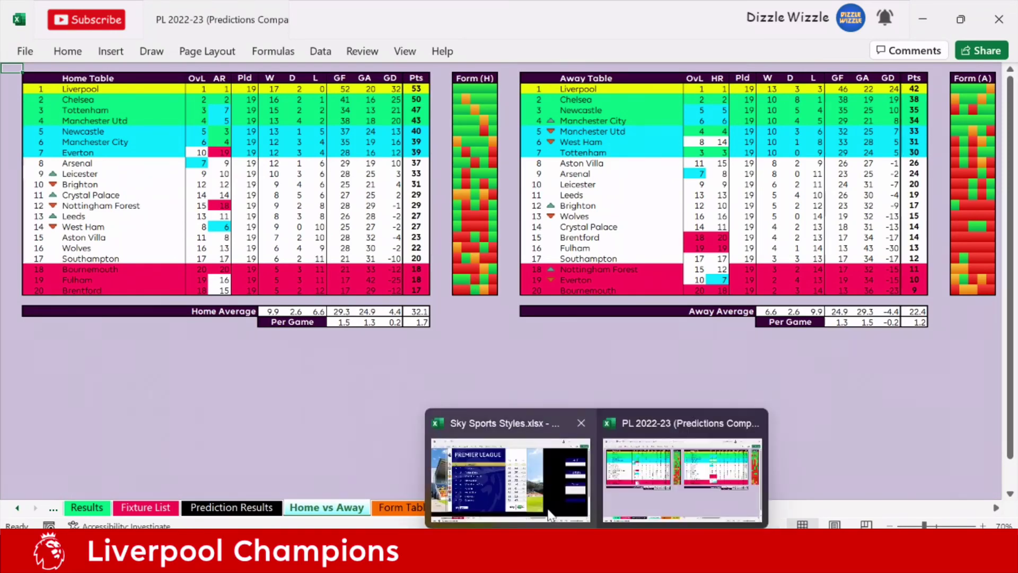
Switch to the Sky Sports Styles workbook and set Half to Btm to view the final bottom ten
{"action": "left_click", "coordinate": [552, 511]}
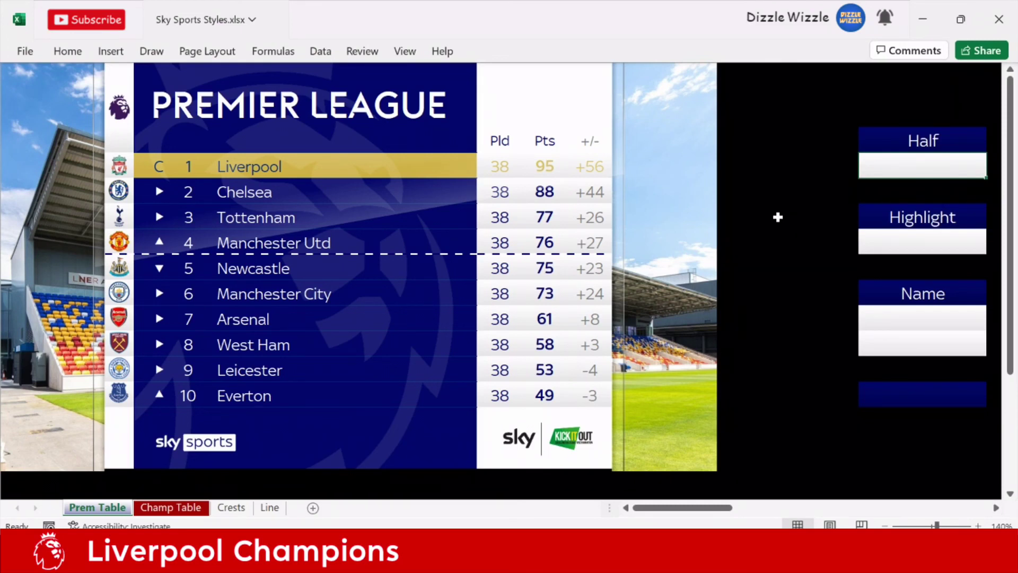
{"action": "type", "text": "Btm"}
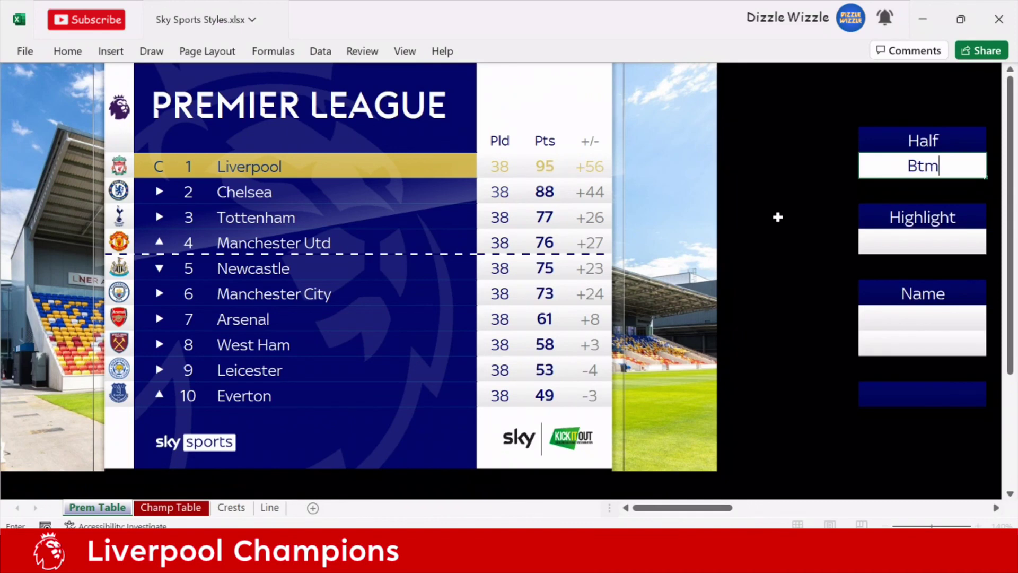
{"action": "key", "text": "Return"}
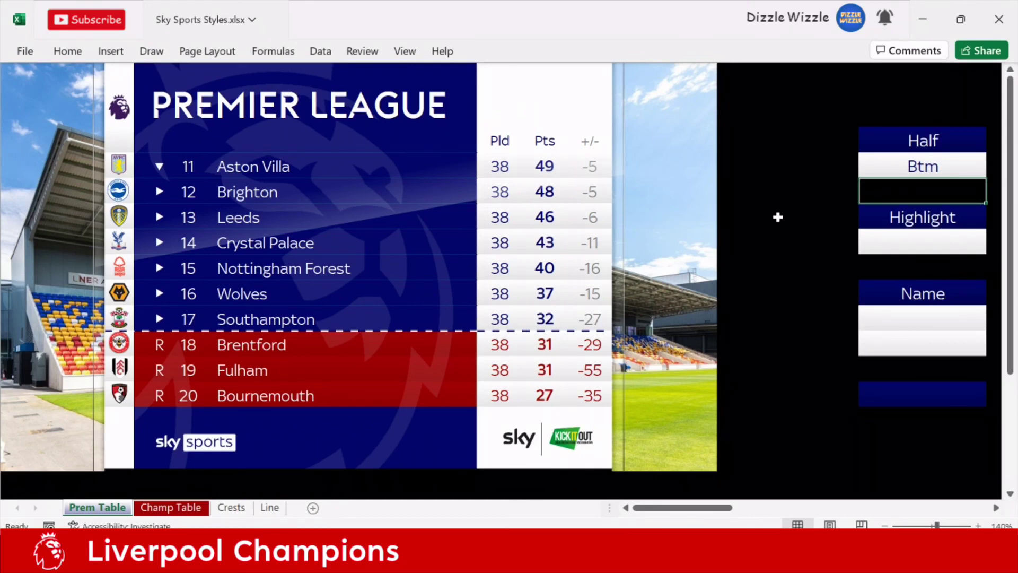
Clear the Half value beside the Premier League table
{"action": "key", "text": "Up"}
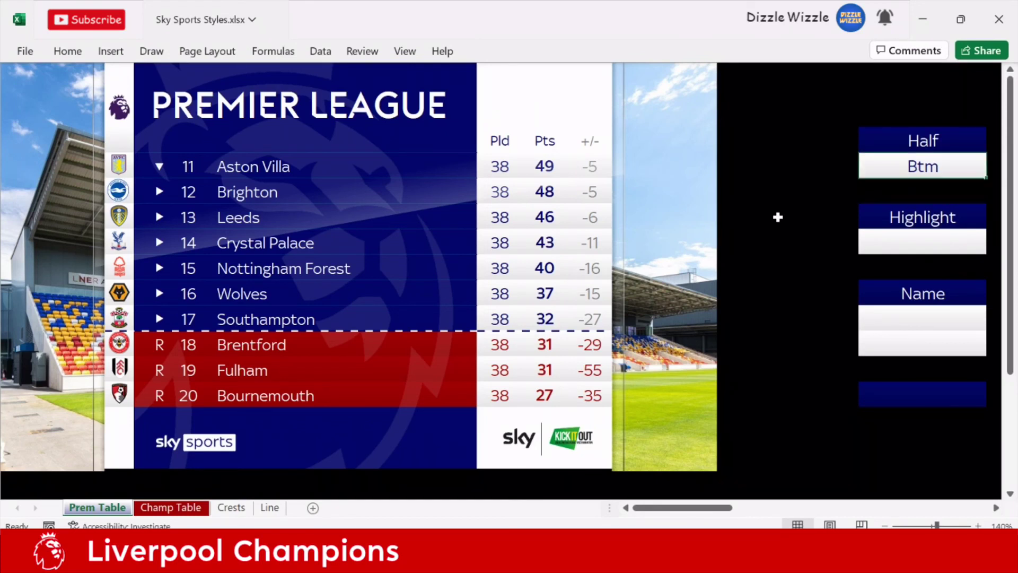
{"action": "key", "text": "Delete"}
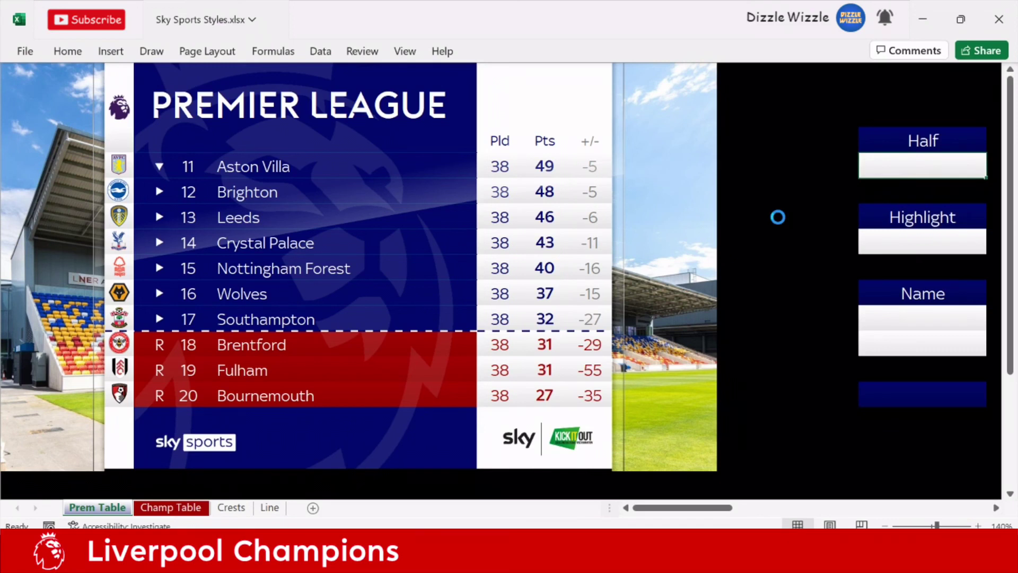